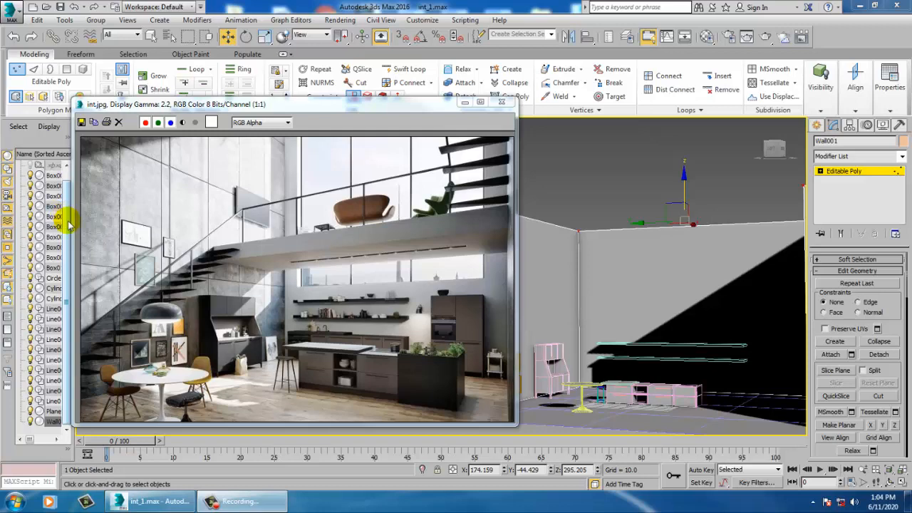
# Leave vertex editing on the room's wall object.
pyautogui.keyDown('alt'); pyautogui.moveTo(656, 315); pyautogui.dragTo(776, 317, button='middle'); pyautogui.keyUp('alt')
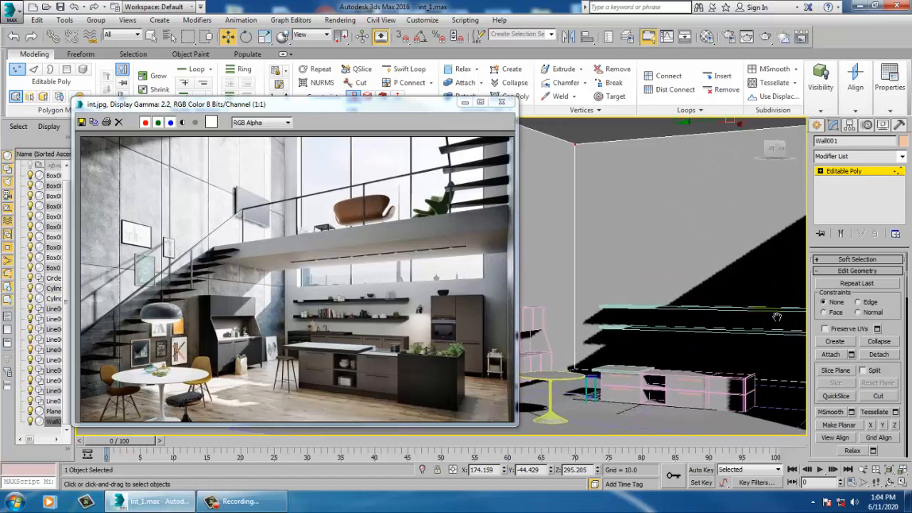
pyautogui.click(848, 171)
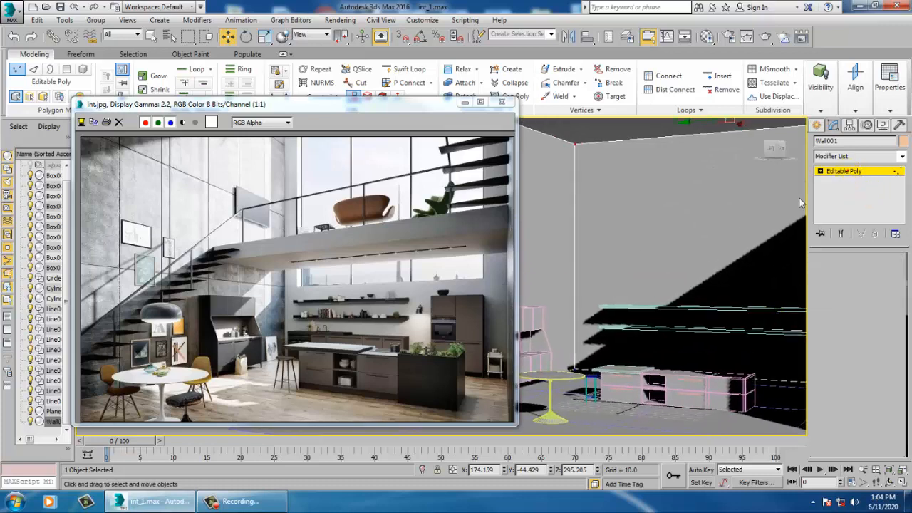
pyautogui.scroll(-4, 724, 269)
pyautogui.keyDown('alt'); pyautogui.moveTo(706, 278); pyautogui.dragTo(653, 307, button='middle'); pyautogui.keyUp('alt')
pyautogui.scroll(-1, 639, 317)
pyautogui.scroll(2, 653, 307)
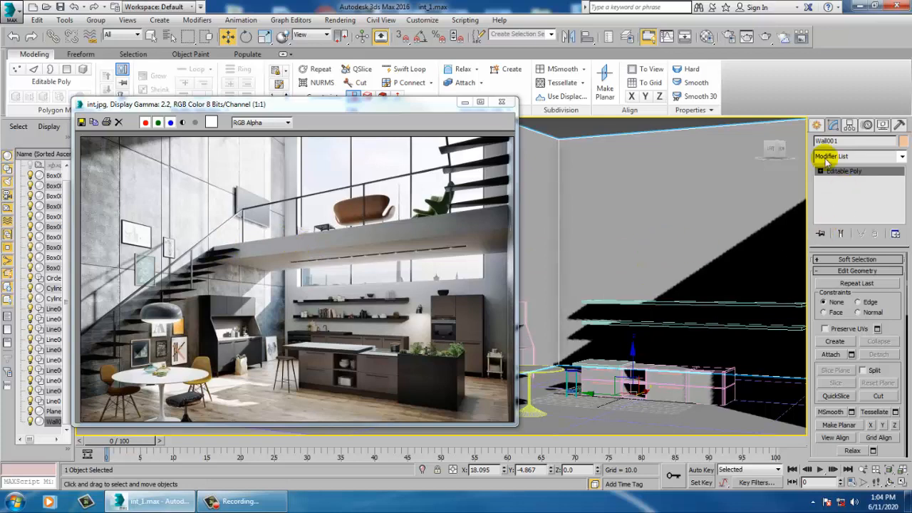
# Start a standard Box and move the reference image window aside to uncover the Left viewport.
pyautogui.click(816, 126)
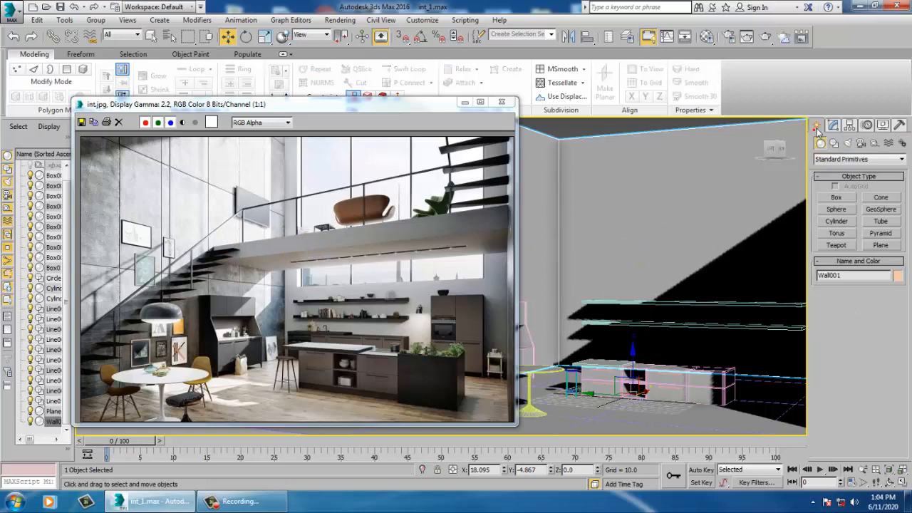
pyautogui.click(843, 201)
pyautogui.hotkey('alt', 'w')
pyautogui.moveTo(697, 228); pyautogui.dragTo(659, 235, button='middle')
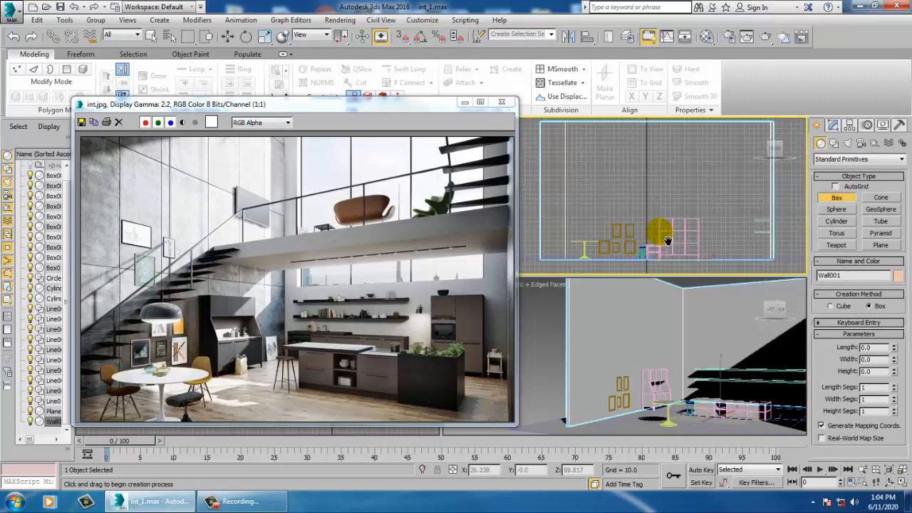
pyautogui.hotkey('alt', 'w')
pyautogui.hotkey('alt', 'w')
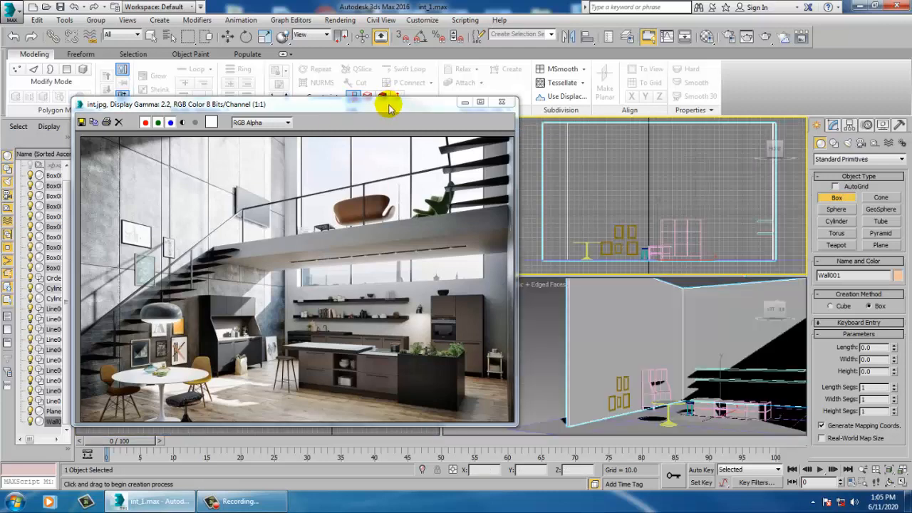
pyautogui.moveTo(388, 107); pyautogui.dragTo(201, 89)
pyautogui.middleClick(375, 335)
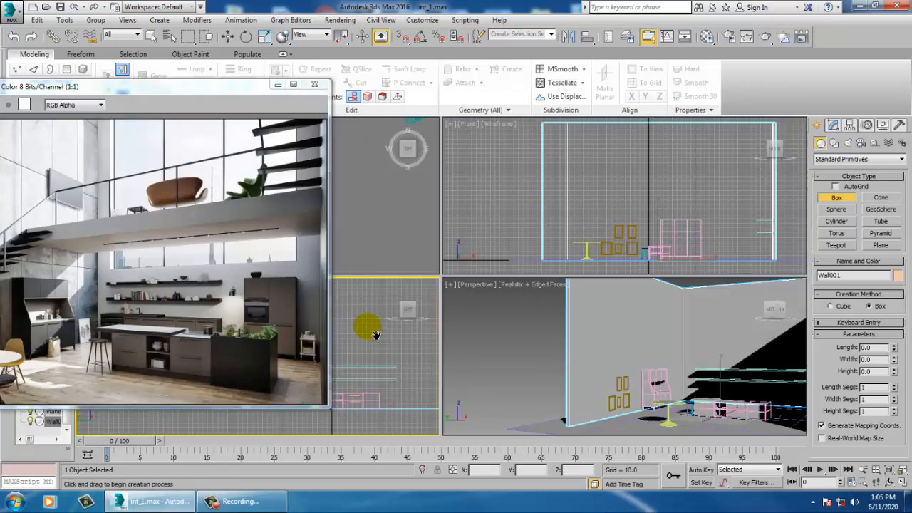
# Draw the mezzanine slab in the Left view as a box spanning the room between the side walls, about 442 wide and 14 thick.
pyautogui.hotkey('alt', 'w')
pyautogui.moveTo(536, 310); pyautogui.dragTo(413, 325, button='middle')
pyautogui.scroll(-2, 564, 319)
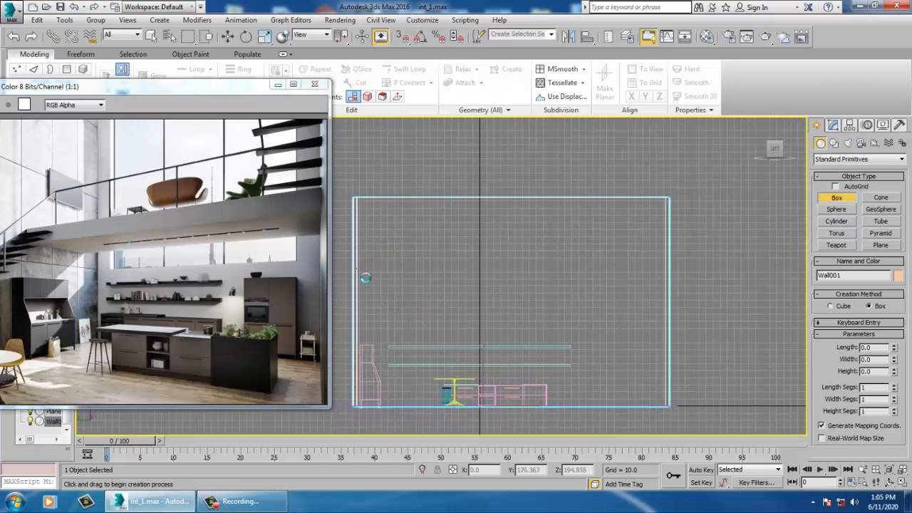
pyautogui.moveTo(365, 278); pyautogui.dragTo(656, 285)
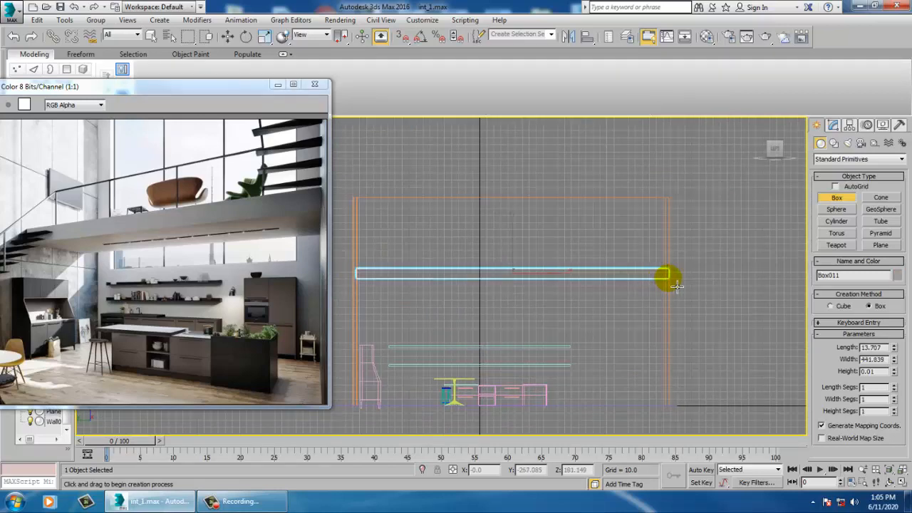
pyautogui.rightClick(663, 237)
# Move the mezzanine slab along X toward the back wall, to about X 96.
pyautogui.hotkey('alt', 'w')
pyautogui.rightClick(684, 307)
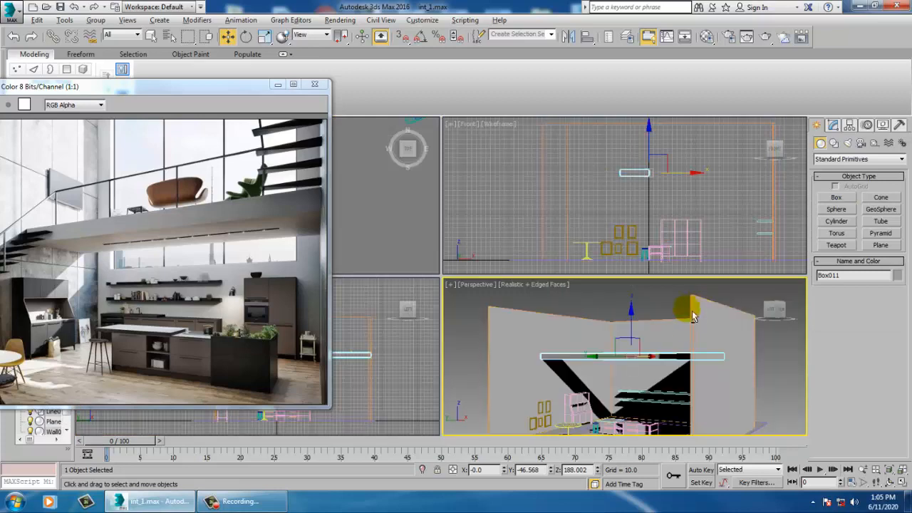
pyautogui.hotkey('alt', 'w')
pyautogui.keyDown('alt'); pyautogui.moveTo(656, 359); pyautogui.dragTo(520, 298, button='middle'); pyautogui.keyUp('alt')
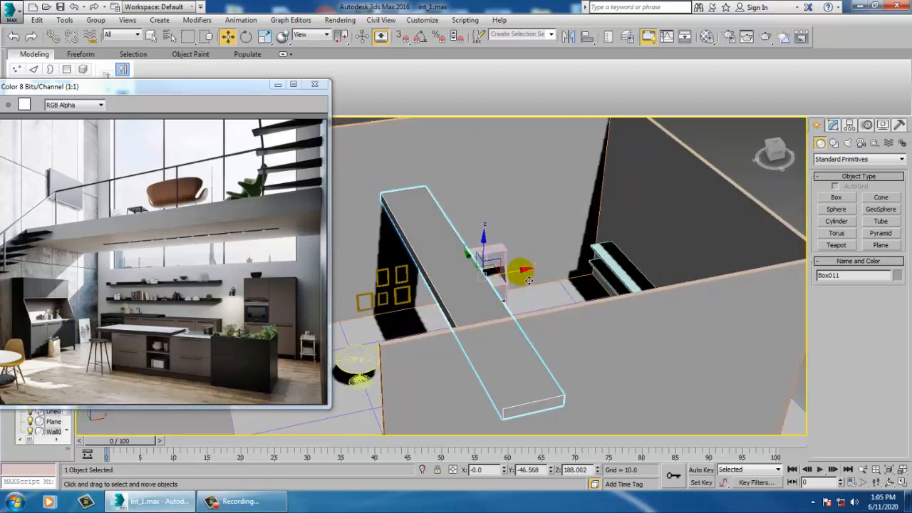
pyautogui.moveTo(520, 270); pyautogui.dragTo(605, 275)
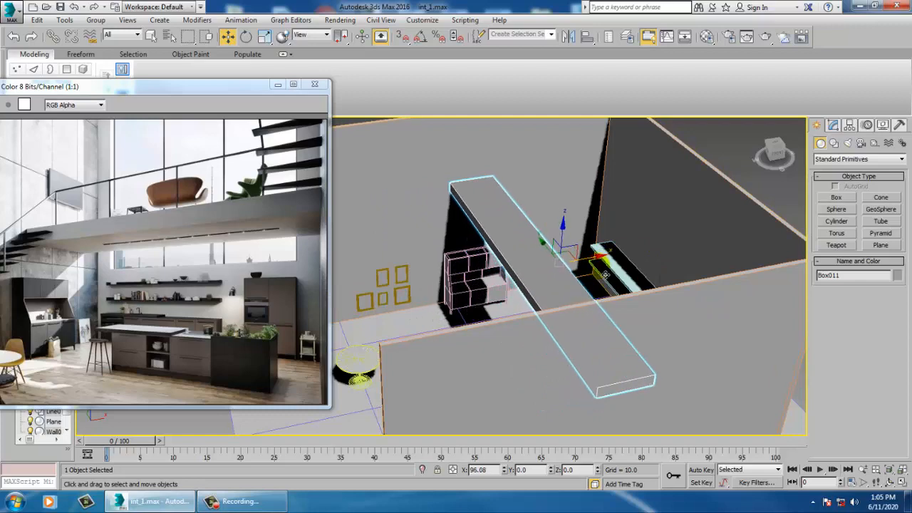
# Convert the mezzanine slab to an Editable Poly.
pyautogui.keyDown('alt'); pyautogui.moveTo(559, 250); pyautogui.dragTo(516, 239, button='middle'); pyautogui.keyUp('alt')
pyautogui.rightClick(514, 239)
pyautogui.moveTo(578, 354)
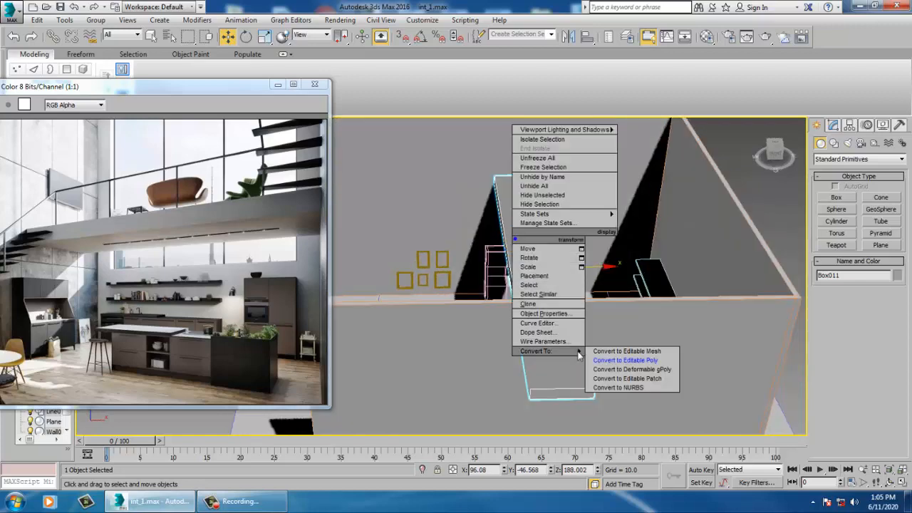
pyautogui.click(626, 360)
# In the Top view, extend the slab to the back wall by moving its rear vertices about 160 along X.
pyautogui.hotkey('alt', 'w')
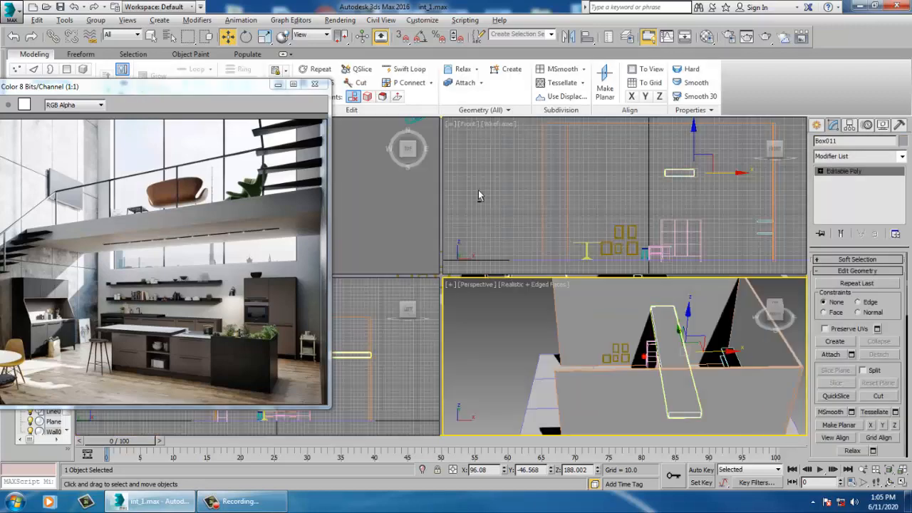
pyautogui.click(364, 200)
pyautogui.hotkey('alt', 'w')
pyautogui.press('1')
pyautogui.scroll(-5, 507, 244)
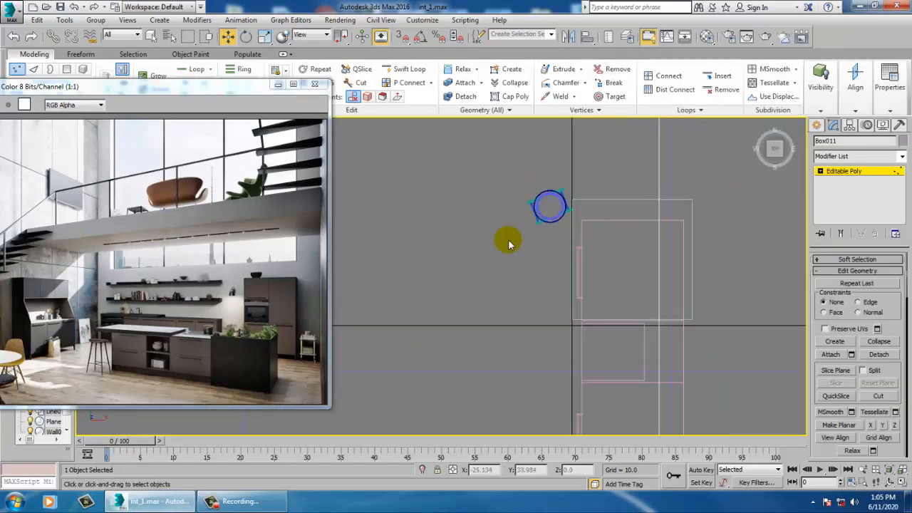
pyautogui.scroll(-8, 454, 233)
pyautogui.press('1')
pyautogui.scroll(5, 473, 227)
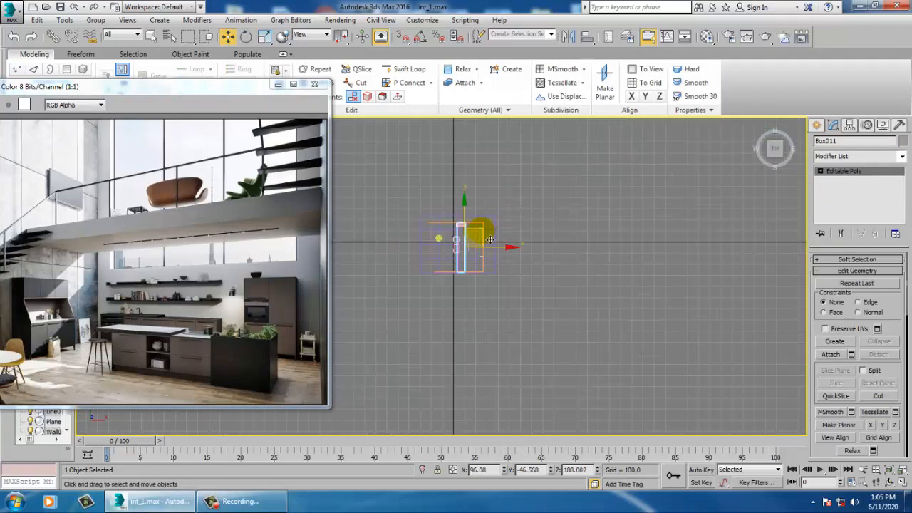
pyautogui.press('1')
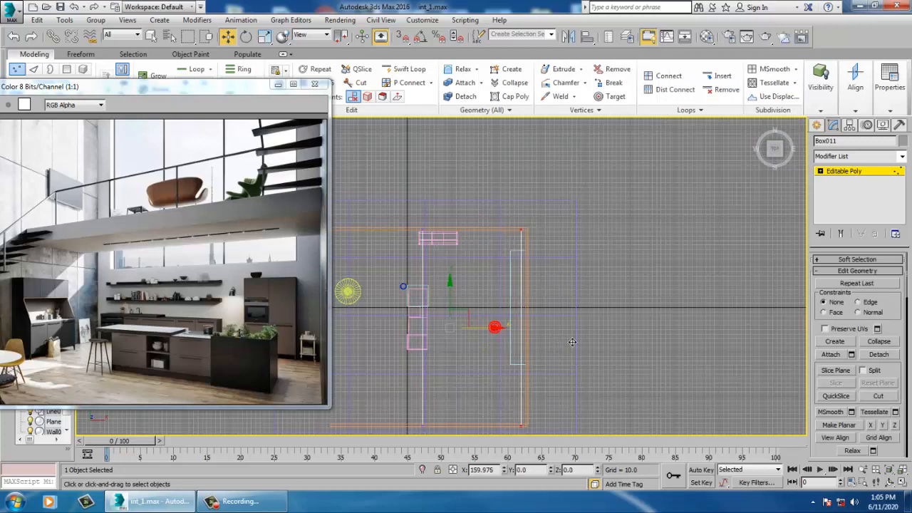
pyautogui.moveTo(572, 341); pyautogui.dragTo(571, 343)
# Check the extended slab in the Perspective view, leave its vertex editing and reposition the reference image window.
pyautogui.hotkey('alt', 'w')
pyautogui.rightClick(617, 350)
pyautogui.hotkey('alt', 'w')
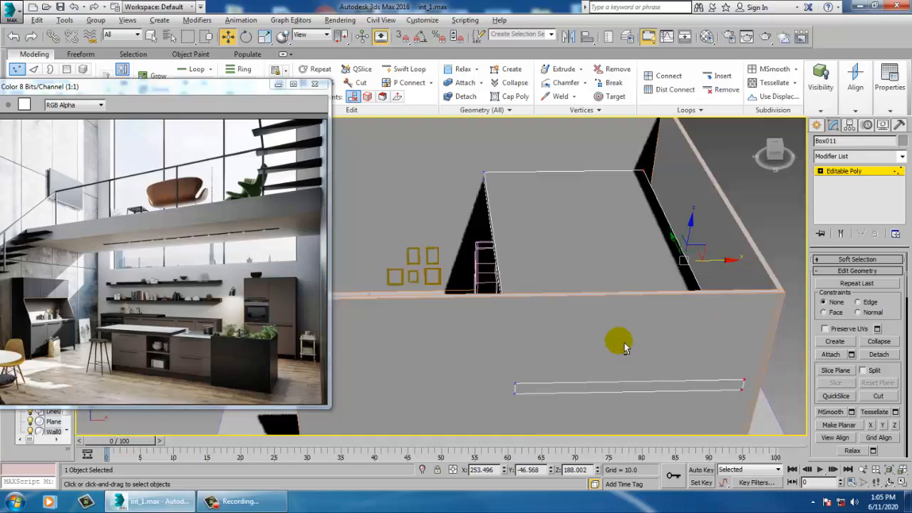
pyautogui.keyDown('alt'); pyautogui.moveTo(613, 317); pyautogui.dragTo(677, 254, button='middle'); pyautogui.keyUp('alt')
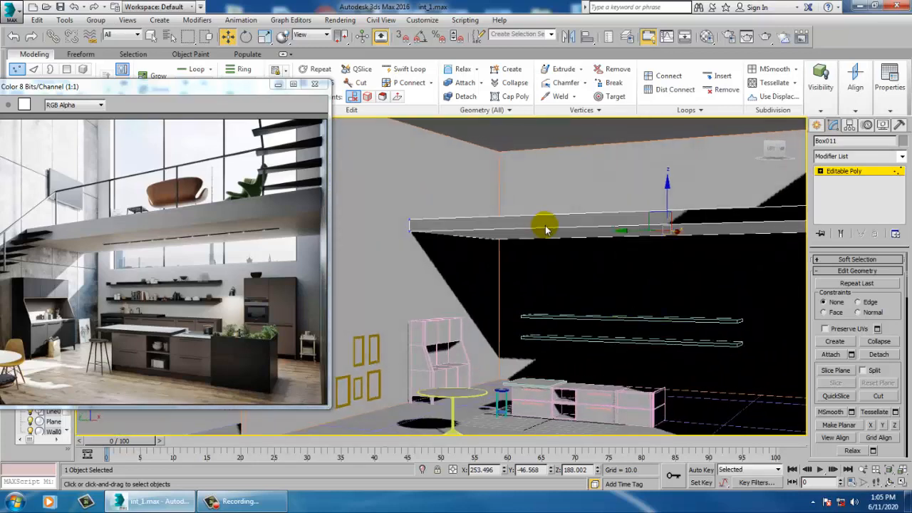
pyautogui.click(842, 172)
pyautogui.moveTo(543, 266); pyautogui.dragTo(650, 233, button='middle')
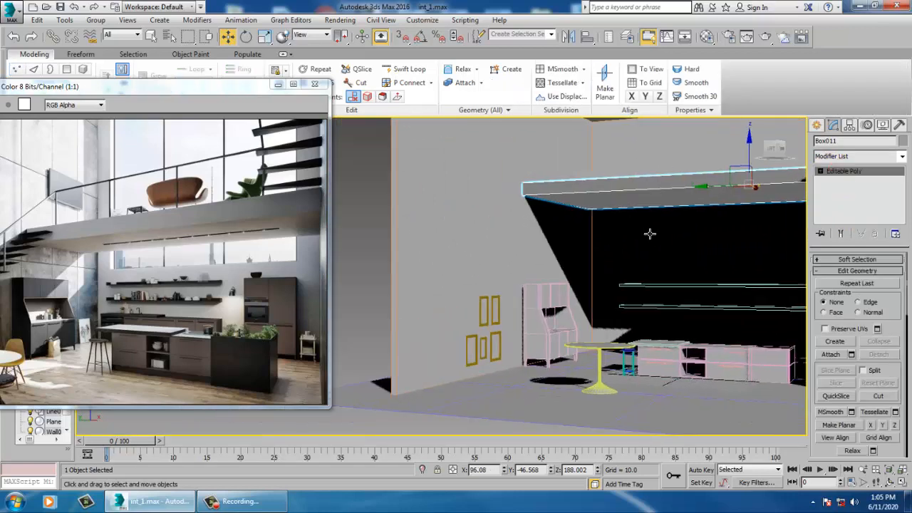
pyautogui.click(817, 126)
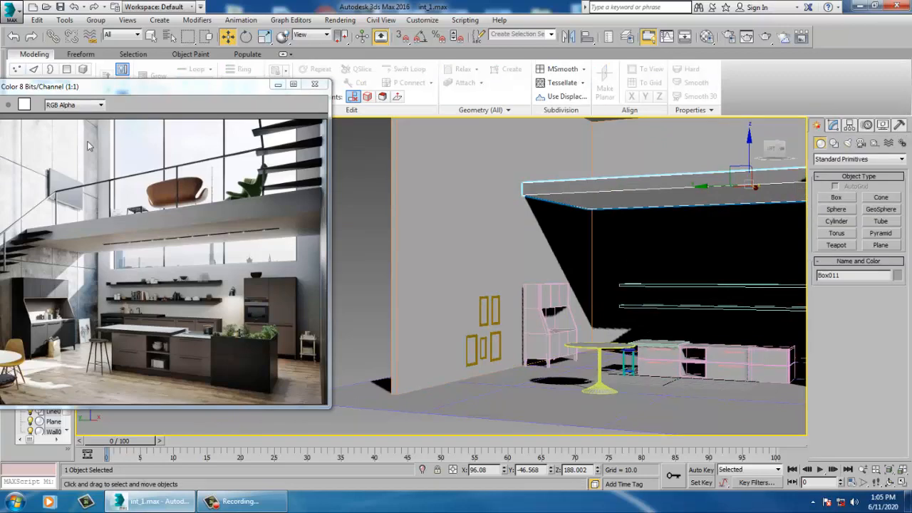
pyautogui.moveTo(81, 93); pyautogui.dragTo(122, 56)
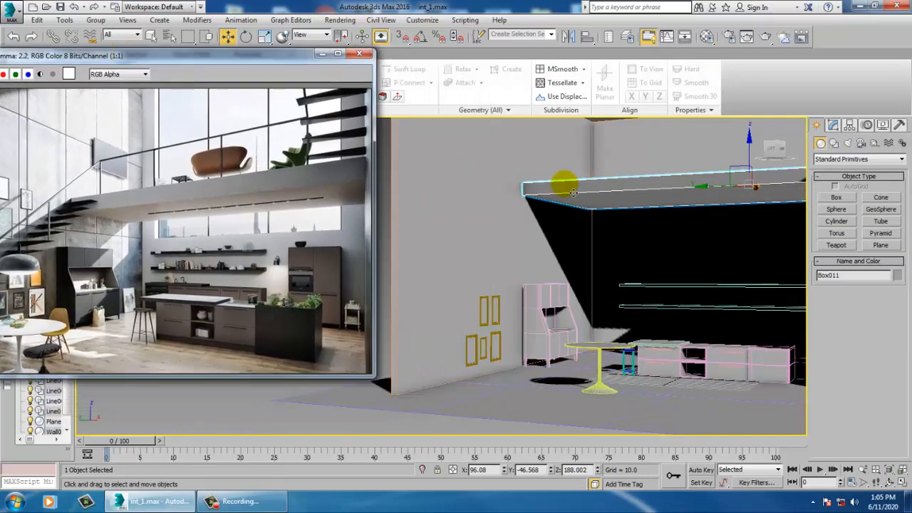
# Lengthen both side walls by moving the vertices at their open ends outward along X to about -277.
pyautogui.click(463, 283)
pyautogui.moveTo(464, 283)
pyautogui.keyDown('alt'); pyautogui.mouseDown(button='middle')
pyautogui.moveTo(458, 324)
pyautogui.moveTo(511, 327)
pyautogui.moveTo(467, 299)
pyautogui.mouseUp(button='middle'); pyautogui.keyUp('alt')
pyautogui.scroll(-4, 511, 326)
pyautogui.press('1')
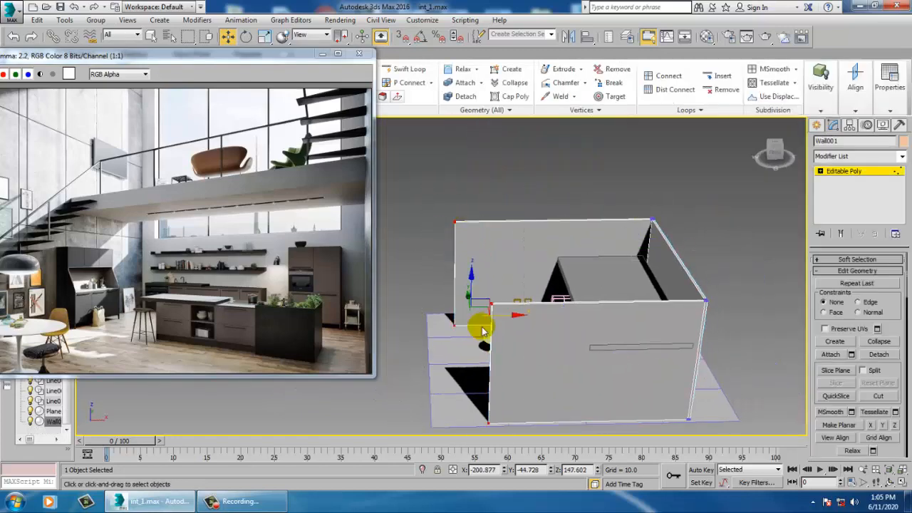
pyautogui.moveTo(514, 328); pyautogui.dragTo(477, 325)
pyautogui.keyDown('alt'); pyautogui.moveTo(504, 354); pyautogui.dragTo(449, 370, button='middle'); pyautogui.keyUp('alt')
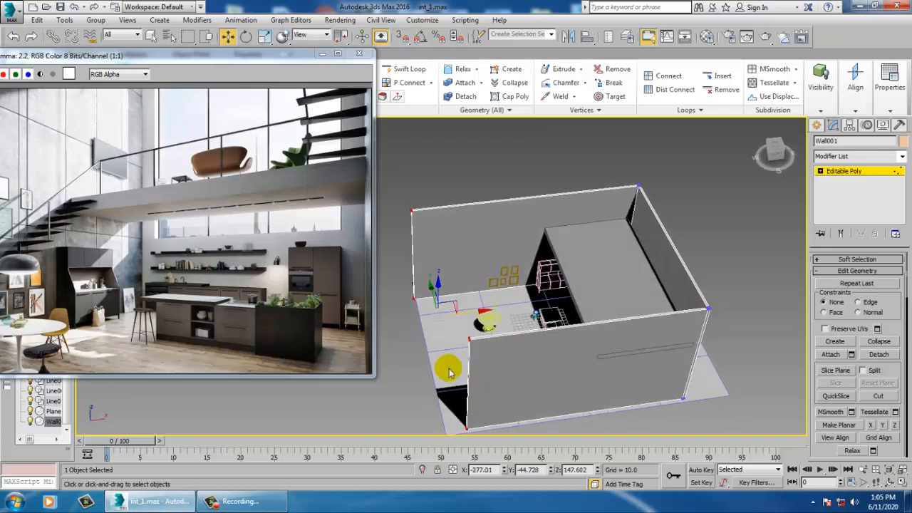
# Pull the near side wall's end vertices back along X to about -193 and leave vertex editing.
pyautogui.moveTo(418, 316); pyautogui.dragTo(512, 471)
pyautogui.moveTo(509, 389); pyautogui.dragTo(536, 385)
pyautogui.click(890, 82)
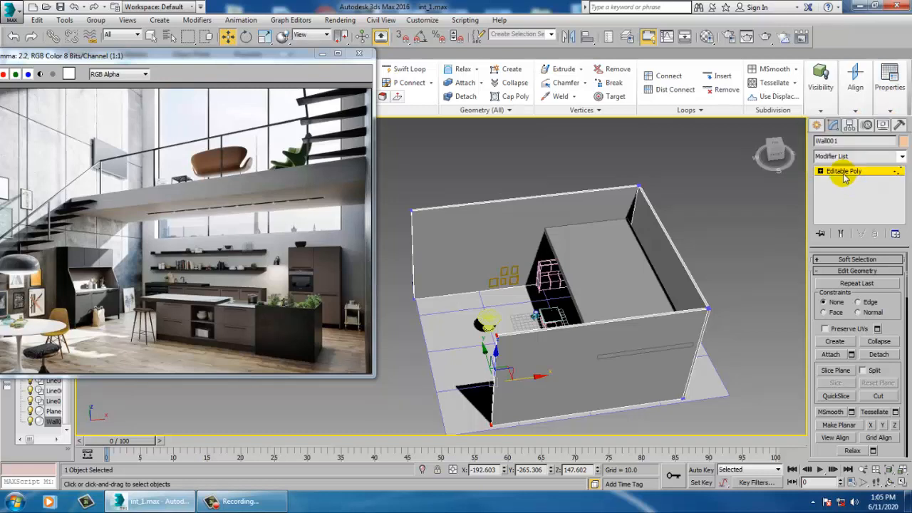
pyautogui.click(843, 174)
# Draw a stair tread box in the Top view at the open end of the far side wall, about 63 long and 10 wide.
pyautogui.click(817, 124)
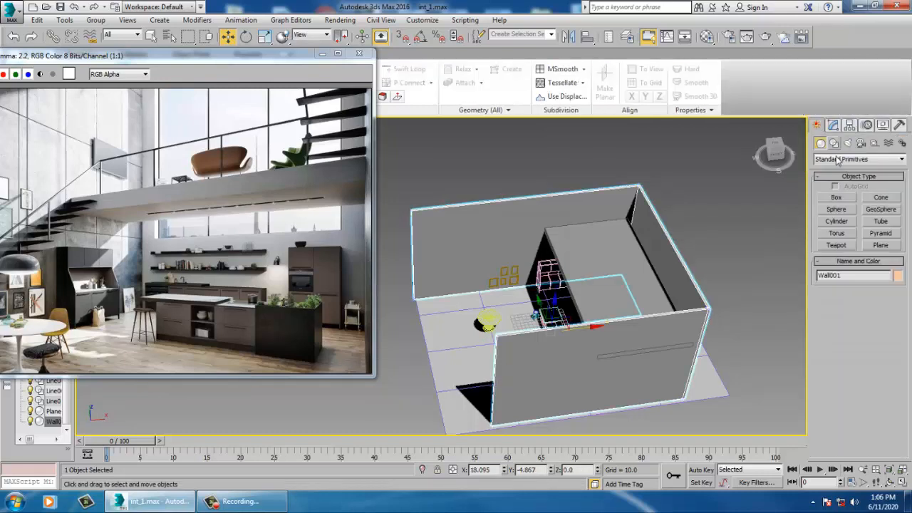
pyautogui.click(843, 200)
pyautogui.keyDown('alt'); pyautogui.moveTo(544, 295); pyautogui.dragTo(609, 247, button='middle'); pyautogui.keyUp('alt')
pyautogui.scroll(3, 602, 285)
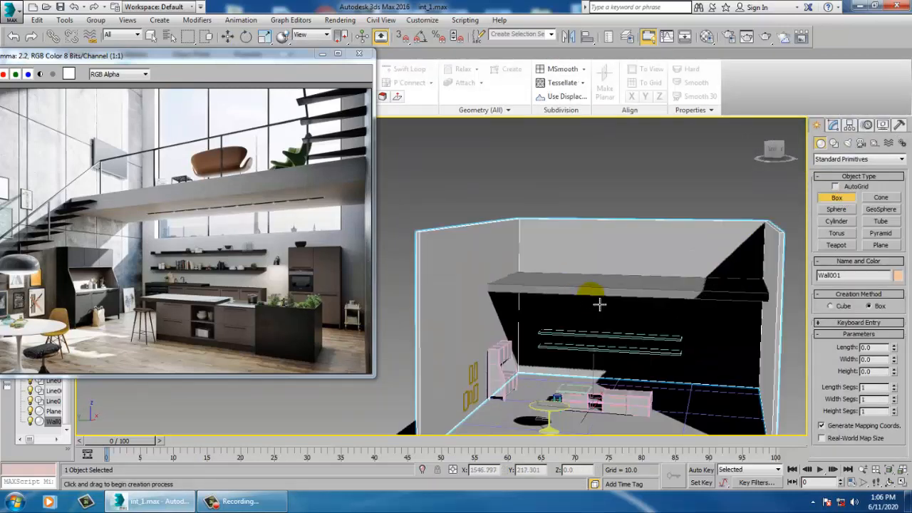
pyautogui.keyDown('alt'); pyautogui.moveTo(591, 303); pyautogui.dragTo(561, 271, button='middle'); pyautogui.keyUp('alt')
pyautogui.keyDown('alt'); pyautogui.moveTo(561, 271); pyautogui.dragTo(498, 287, button='middle'); pyautogui.keyUp('alt')
pyautogui.hotkey('alt', 'w')
pyautogui.rightClick(417, 251)
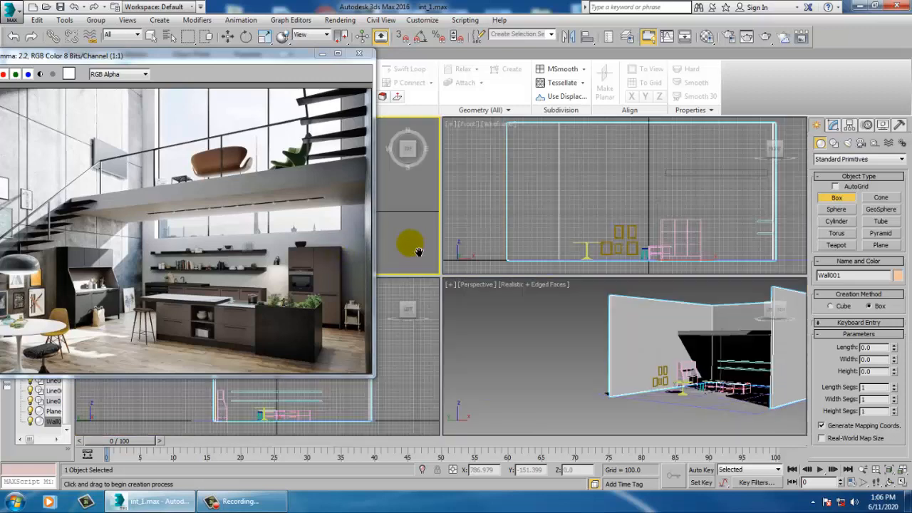
pyautogui.hotkey('alt', 'w')
pyautogui.moveTo(455, 250); pyautogui.dragTo(588, 322, button='middle')
pyautogui.scroll(2, 427, 241)
pyautogui.moveTo(428, 240); pyautogui.dragTo(466, 275, button='middle')
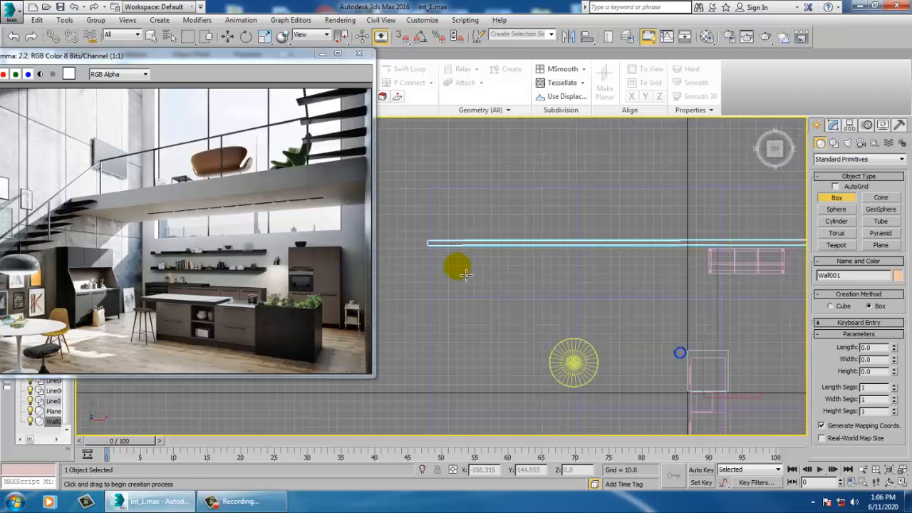
pyautogui.moveTo(431, 245); pyautogui.dragTo(441, 311)
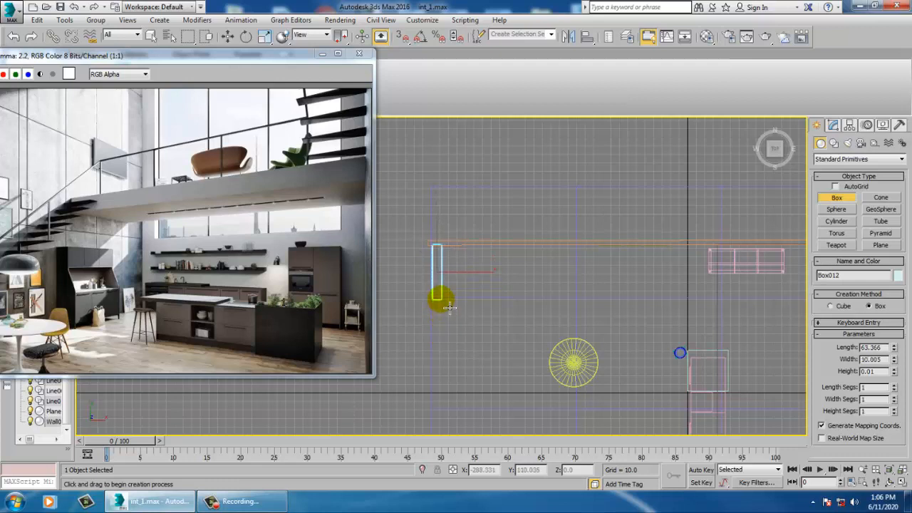
pyautogui.press('w')
# Examine the tread's placement at the end of the side wall against the staircase in the reference image.
pyautogui.hotkey('alt', 'w')
pyautogui.keyDown('alt'); pyautogui.moveTo(555, 337); pyautogui.dragTo(527, 356, button='middle'); pyautogui.keyUp('alt')
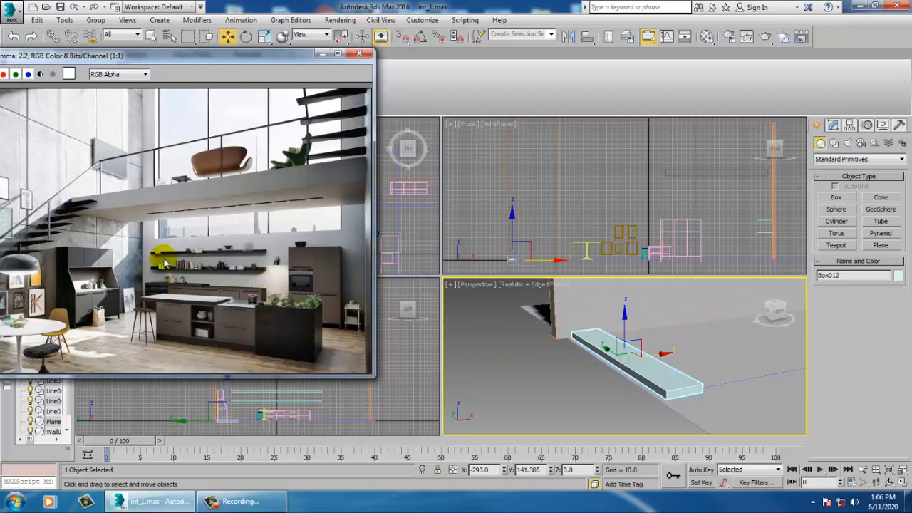
pyautogui.moveTo(119, 63); pyautogui.dragTo(158, 70)
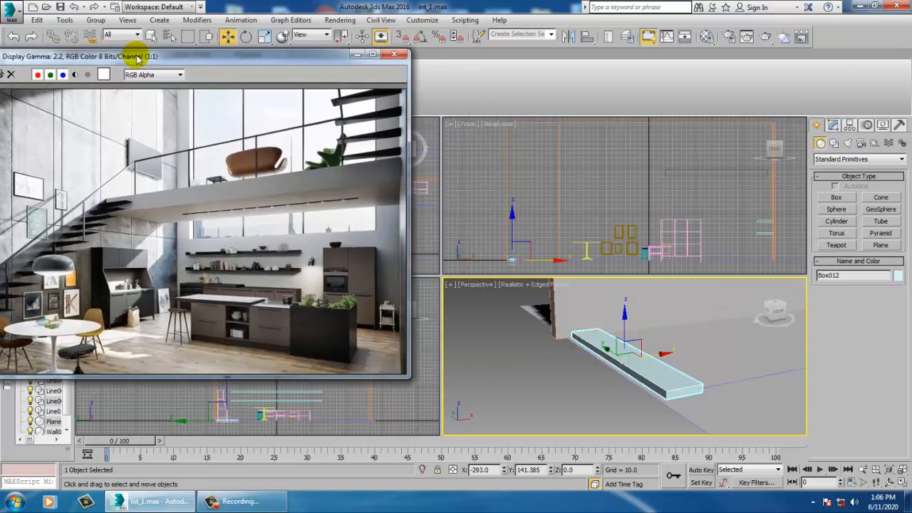
pyautogui.moveTo(730, 285); pyautogui.dragTo(741, 390, button='middle')
pyautogui.scroll(-4, 588, 369)
pyautogui.scroll(-2, 741, 390)
pyautogui.keyDown('alt'); pyautogui.moveTo(668, 355); pyautogui.dragTo(691, 388, button='middle'); pyautogui.keyUp('alt')
pyautogui.scroll(-2, 672, 389)
pyautogui.click(763, 373)
pyautogui.keyDown('alt'); pyautogui.moveTo(762, 373); pyautogui.dragTo(604, 390, button='middle'); pyautogui.keyUp('alt')
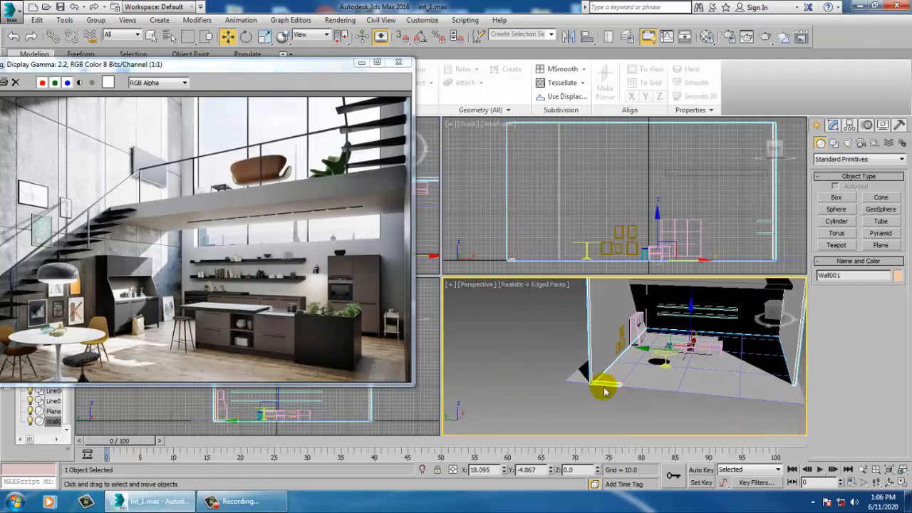
# Select the stair tread box, scale it, and raise it slightly above the floor to about Z 2.2.
pyautogui.click(614, 384)
pyautogui.press('z')
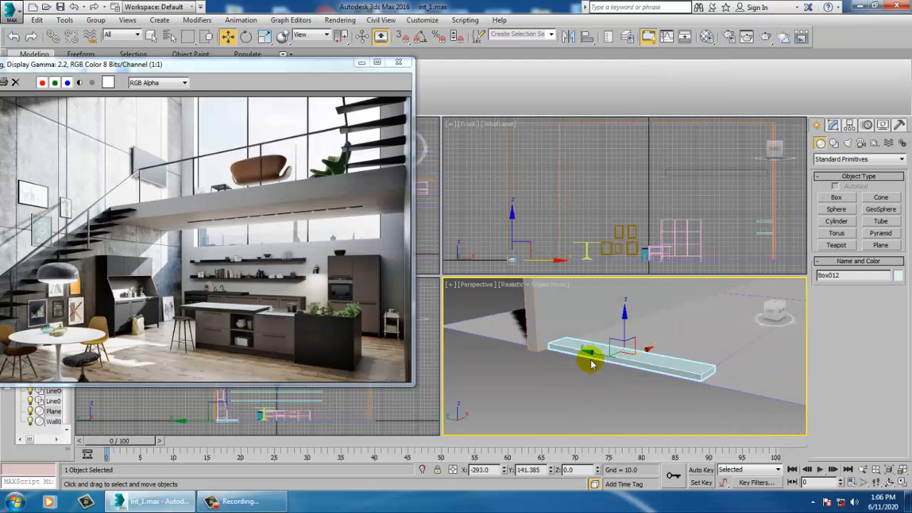
pyautogui.press('r')
pyautogui.moveTo(627, 336)
pyautogui.mouseDown()
pyautogui.moveTo(651, 373)
pyautogui.moveTo(631, 318)
pyautogui.moveTo(617, 324)
pyautogui.mouseUp()
pyautogui.press('w')
pyautogui.hotkey('alt', 'w')
pyautogui.hotkey('alt', 'w')
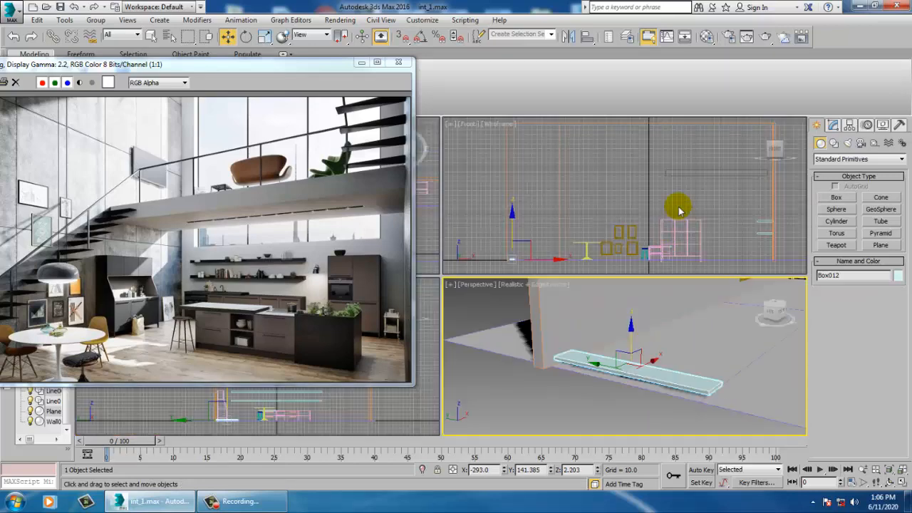
# In the Front view, copy the stair tread one tread width along X and raise the copy one riser above the first.
pyautogui.moveTo(682, 211); pyautogui.dragTo(613, 216, button='middle')
pyautogui.hotkey('alt', 'w')
pyautogui.moveTo(434, 239); pyautogui.dragTo(526, 245, button='middle')
pyautogui.moveTo(470, 307); pyautogui.dragTo(575, 291, button='middle')
pyautogui.scroll(8, 570, 371)
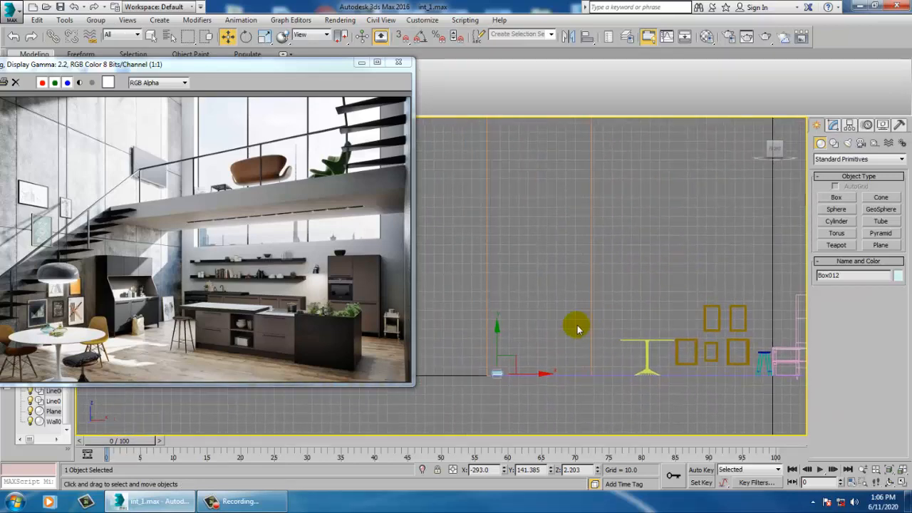
pyautogui.press('r')
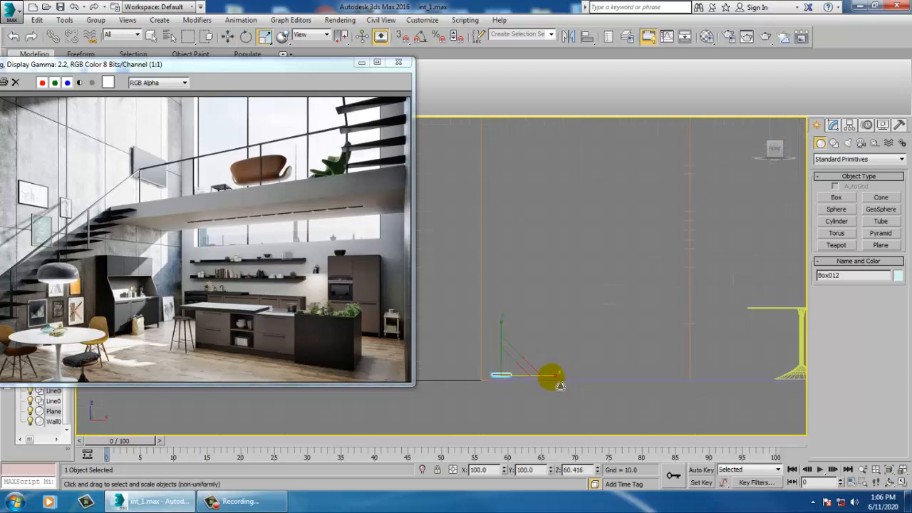
pyautogui.press('w')
pyautogui.click(552, 385)
pyautogui.moveTo(544, 384); pyautogui.dragTo(574, 382)
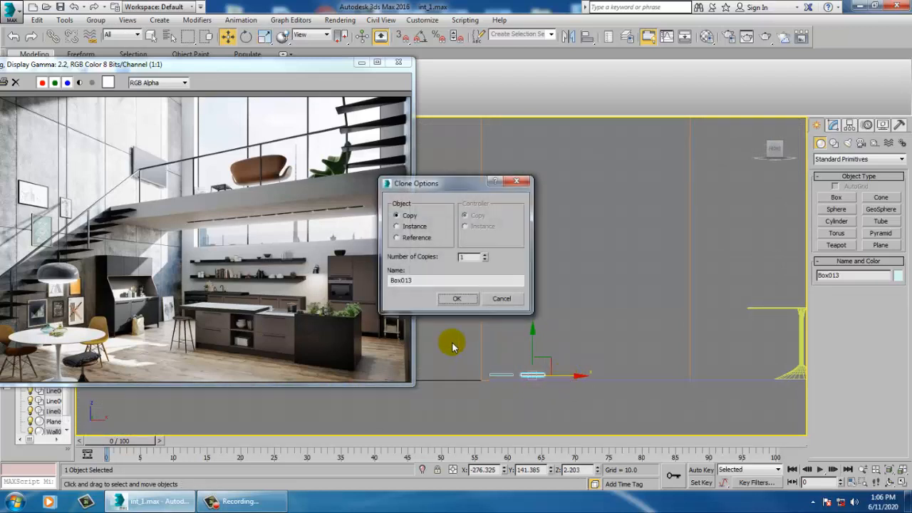
pyautogui.click(456, 299)
pyautogui.moveTo(533, 342)
pyautogui.mouseDown()
pyautogui.moveTo(533, 316)
pyautogui.moveTo(528, 324)
pyautogui.mouseUp()
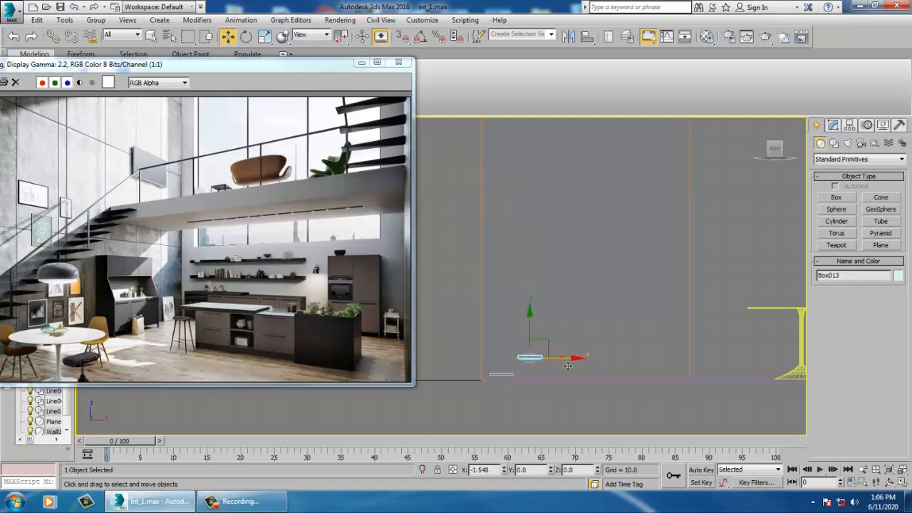
# Clone the second tread diagonally upward by about 16 along X and 9 in height, making 7 copies.
pyautogui.moveTo(547, 368); pyautogui.dragTo(514, 403, button='middle')
pyautogui.keyDown('shift'); pyautogui.moveTo(522, 386); pyautogui.dragTo(561, 372); pyautogui.keyUp('shift')
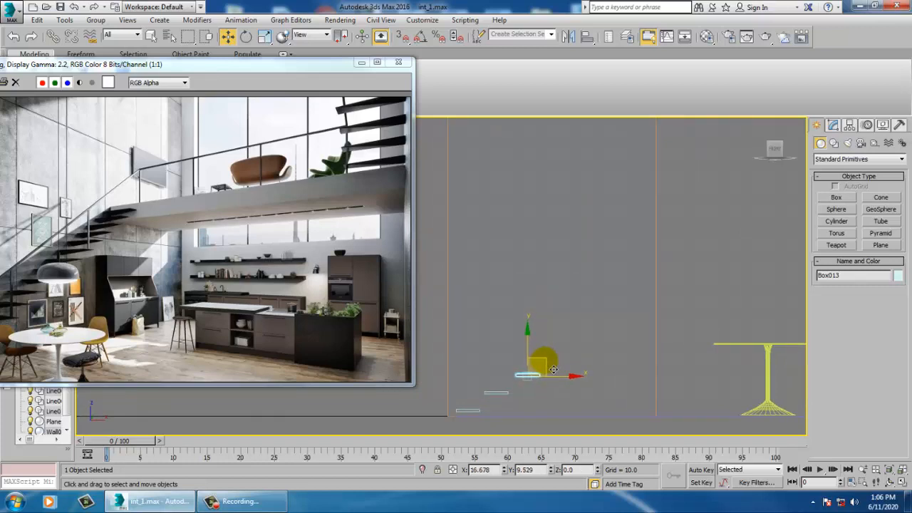
pyautogui.keyDown('shift'); pyautogui.moveTo(552, 369); pyautogui.dragTo(554, 370); pyautogui.keyUp('shift')
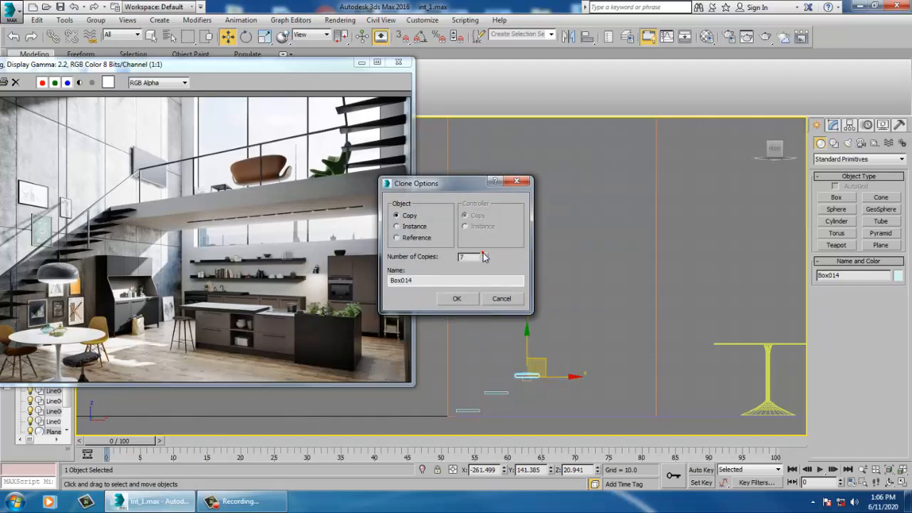
pyautogui.click(453, 298)
# Clone the topmost tread further up the same slope, with enough copies to carry the flight past the mezzanine slab.
pyautogui.scroll(-3, 537, 363)
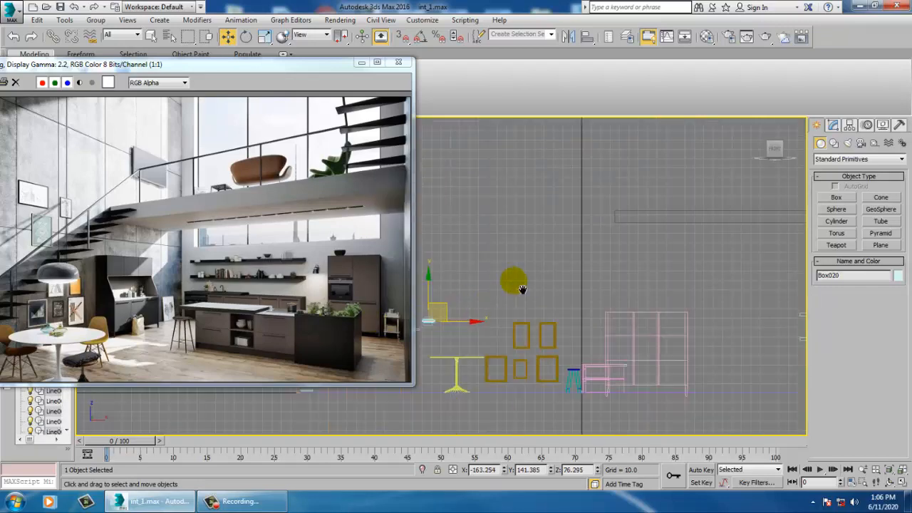
pyautogui.moveTo(537, 363); pyautogui.dragTo(554, 300, button='middle')
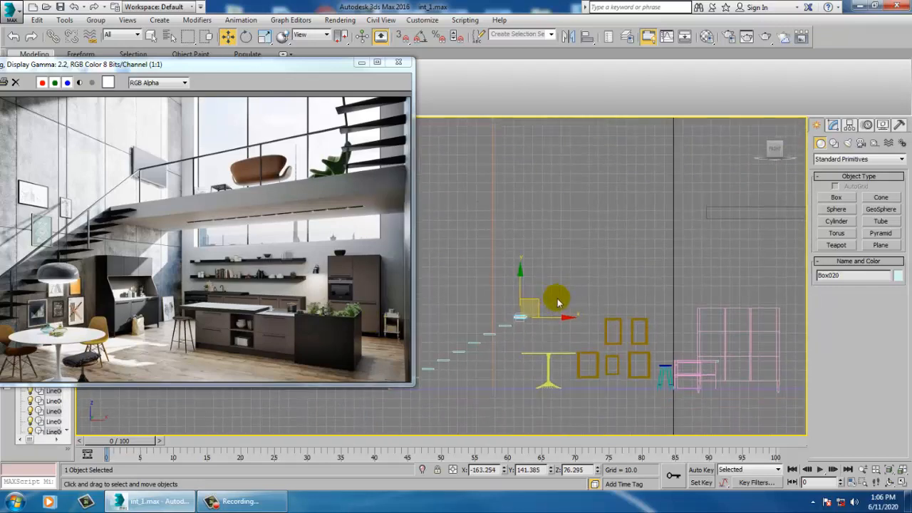
pyautogui.scroll(3, 547, 320)
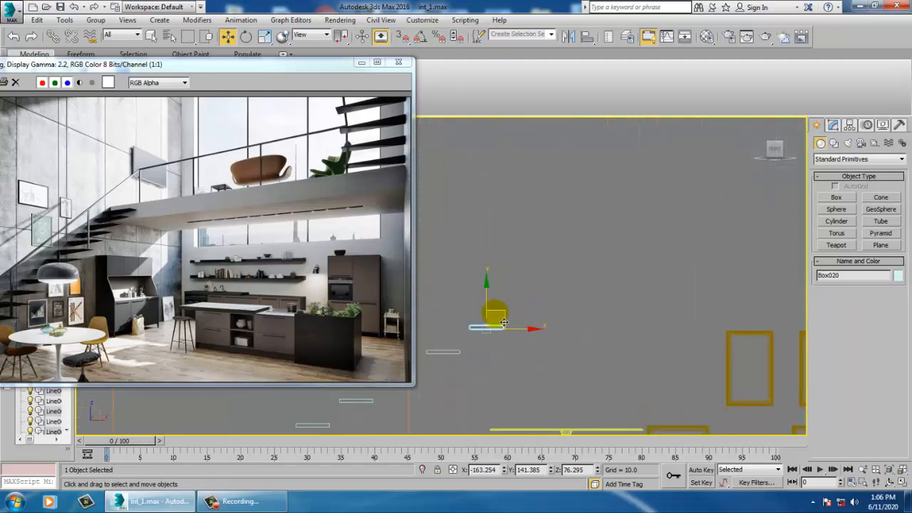
pyautogui.keyDown('shift'); pyautogui.moveTo(513, 318); pyautogui.dragTo(565, 287); pyautogui.keyUp('shift')
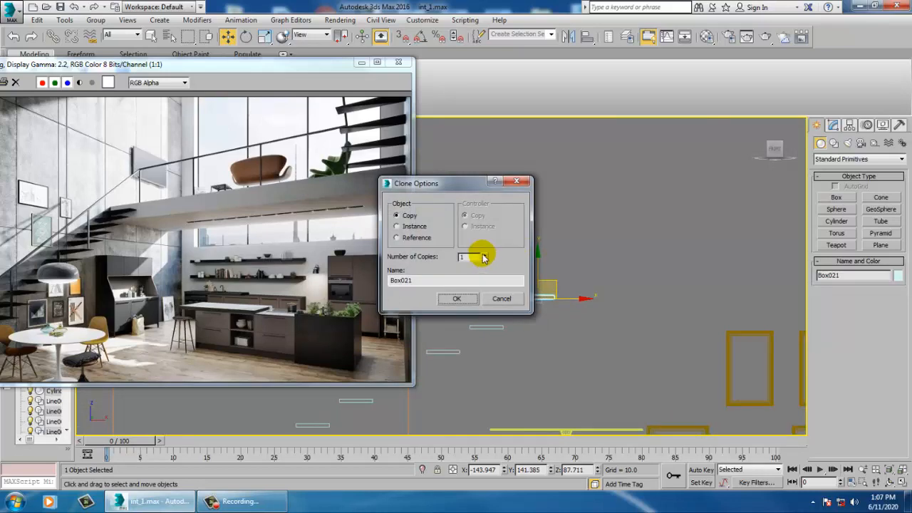
pyautogui.click(457, 299)
# Delete the surplus treads above the mezzanine slab level and select the tread that meets the slab's edge.
pyautogui.scroll(-4, 553, 309)
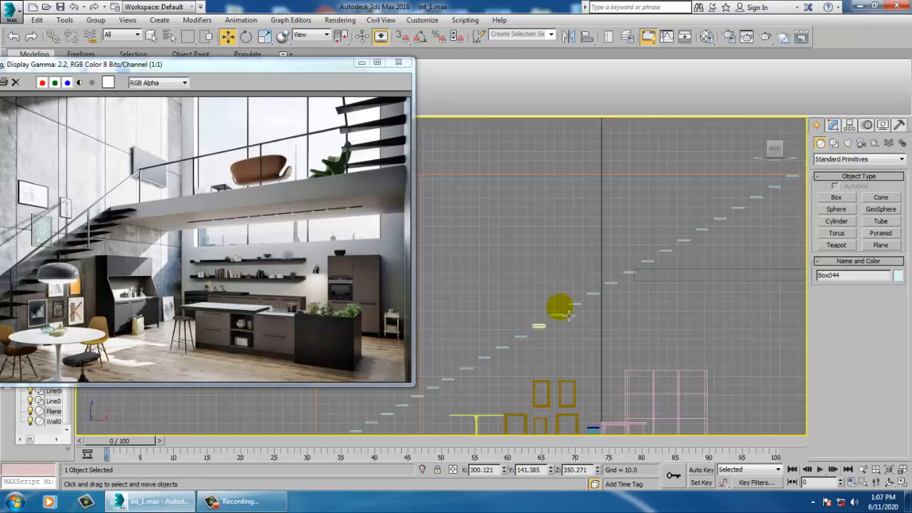
pyautogui.moveTo(514, 246); pyautogui.dragTo(641, 213, button='middle')
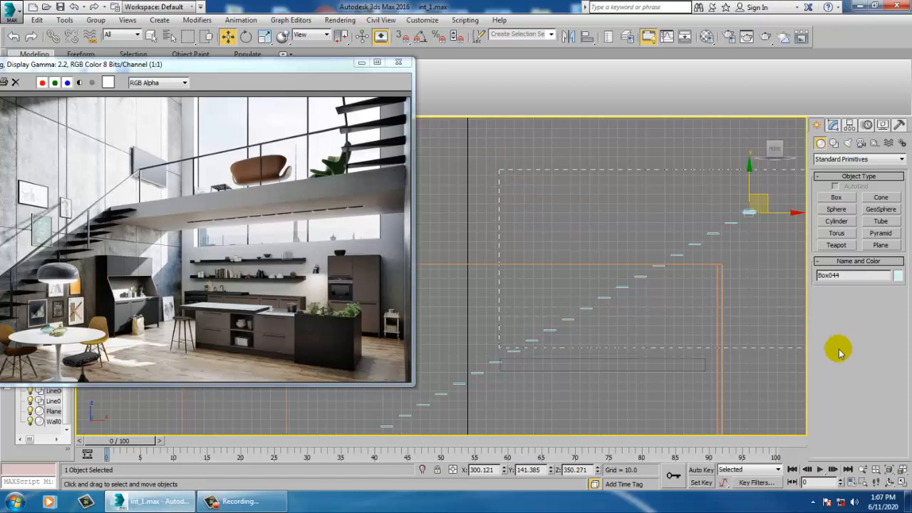
pyautogui.moveTo(839, 352); pyautogui.dragTo(839, 352)
pyautogui.keyDown('alt'); pyautogui.moveTo(508, 250); pyautogui.dragTo(520, 285); pyautogui.keyUp('alt')
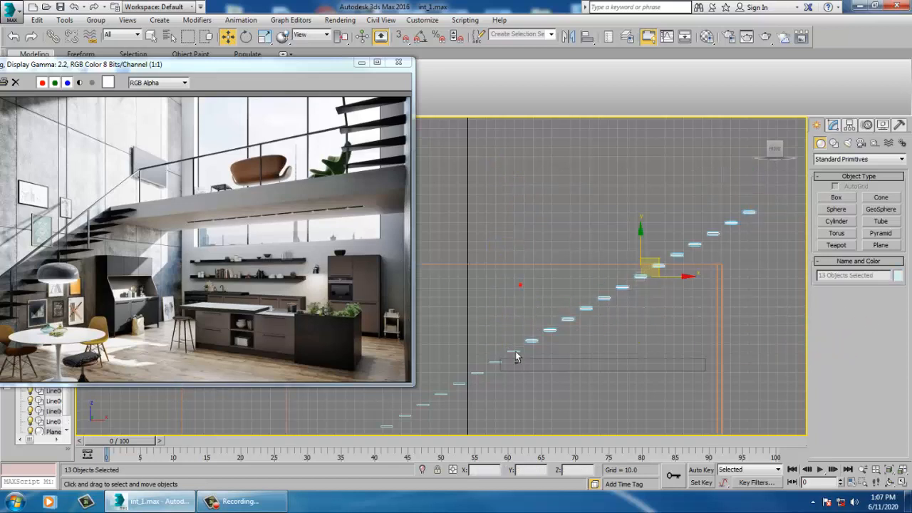
pyautogui.press('Delete')
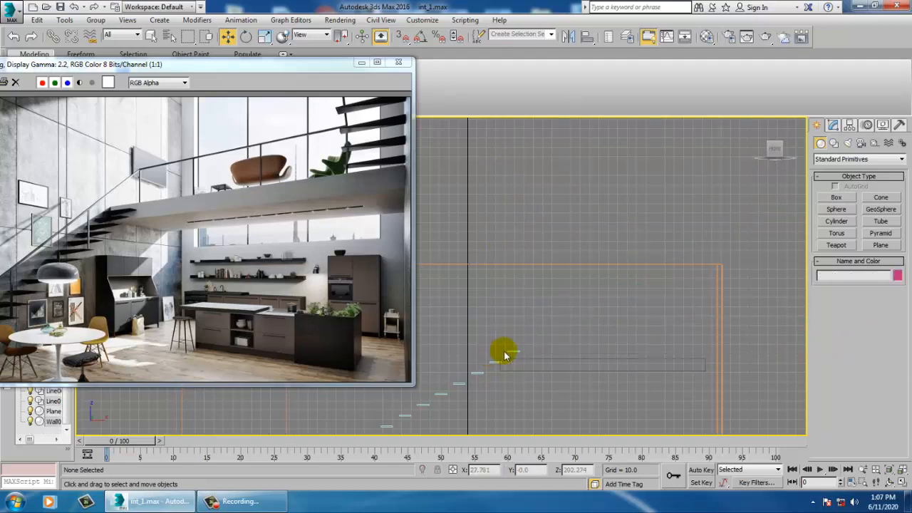
pyautogui.click(495, 363)
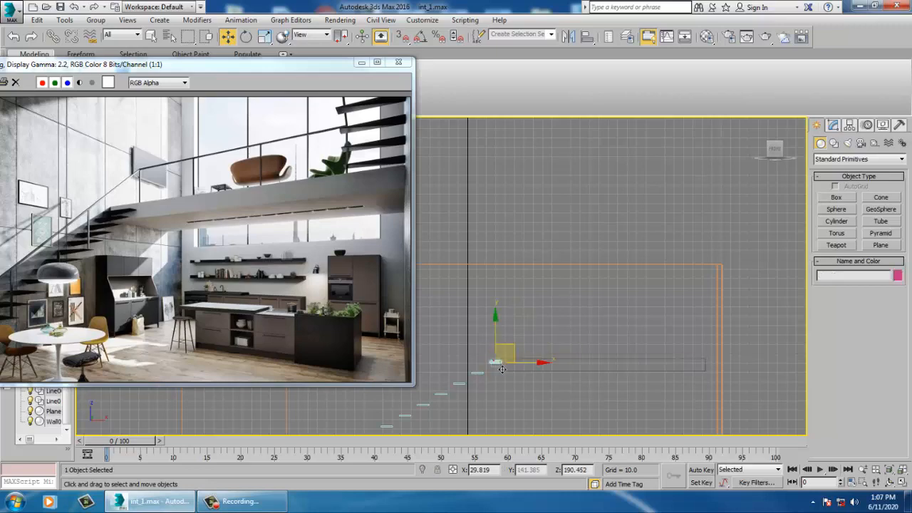
# Examine the whole stair flight against the mezzanine slab in the Perspective view and save the scene.
pyautogui.hotkey('alt', 'w')
pyautogui.rightClick(635, 379)
pyautogui.hotkey('alt', 'w')
pyautogui.press('z')
pyautogui.scroll(-5, 618, 359)
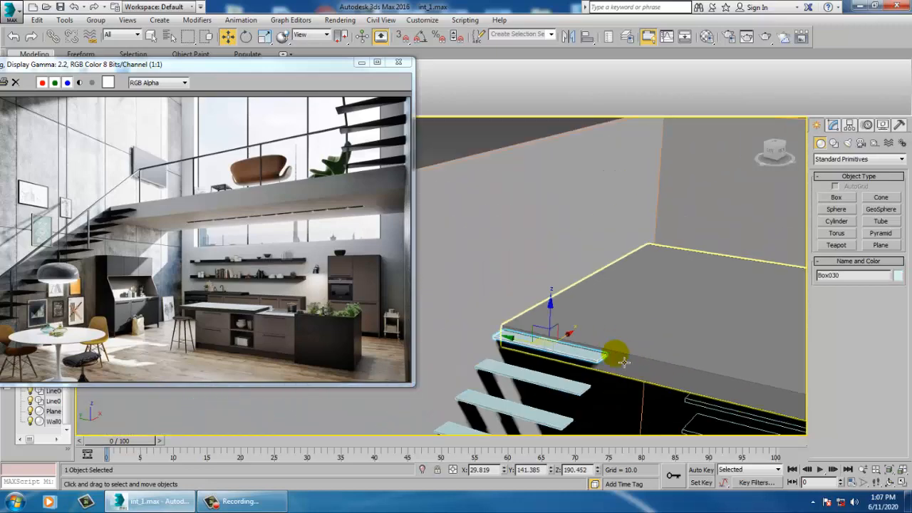
pyautogui.moveTo(617, 358); pyautogui.dragTo(674, 348, button='middle')
pyautogui.scroll(-4, 629, 330)
pyautogui.moveTo(629, 330); pyautogui.dragTo(655, 291, button='middle')
pyautogui.keyDown('alt'); pyautogui.moveTo(655, 290); pyautogui.dragTo(621, 332, button='middle'); pyautogui.keyUp('alt')
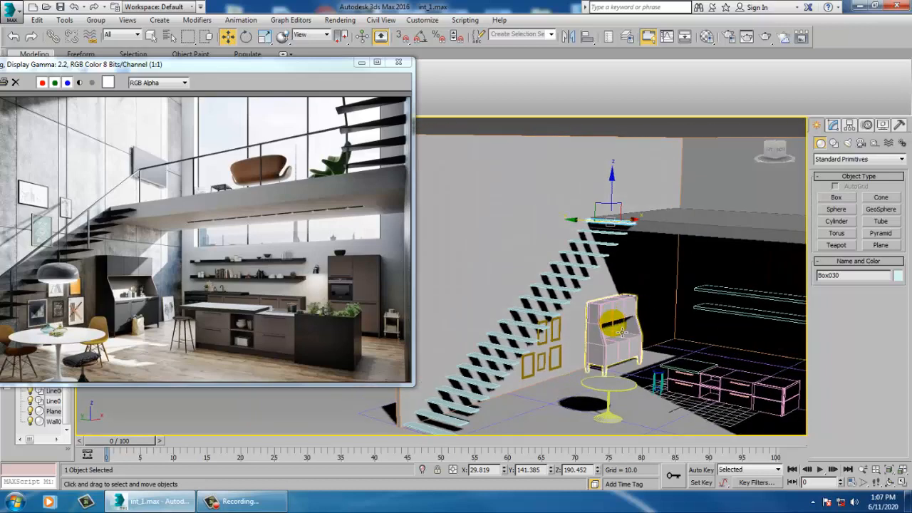
pyautogui.hotkey('ctrl', 's')
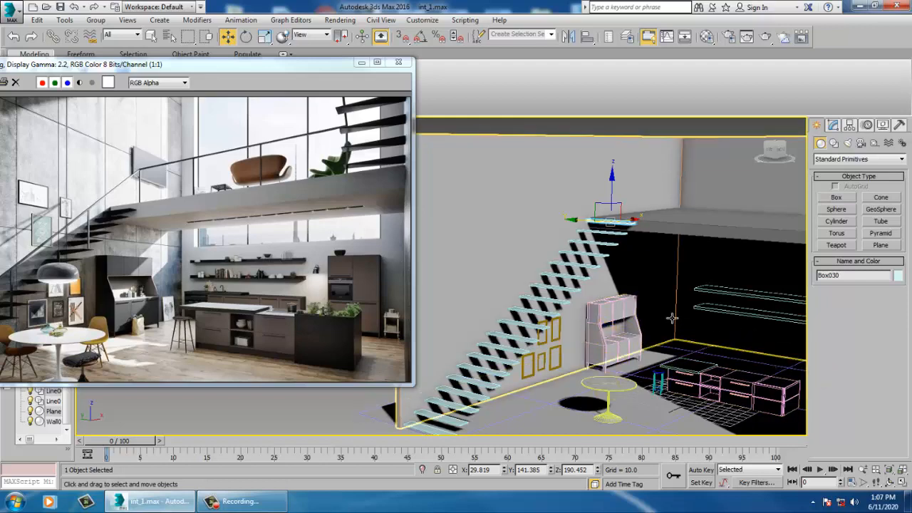
# In the Left view, draw a straight horizontal handrail line above the mezzanine slab, about 369 long, from the wall to the staircase.
pyautogui.hotkey('alt', 'w')
pyautogui.moveTo(355, 411); pyautogui.dragTo(334, 410, button='middle')
pyautogui.hotkey('alt', 'w')
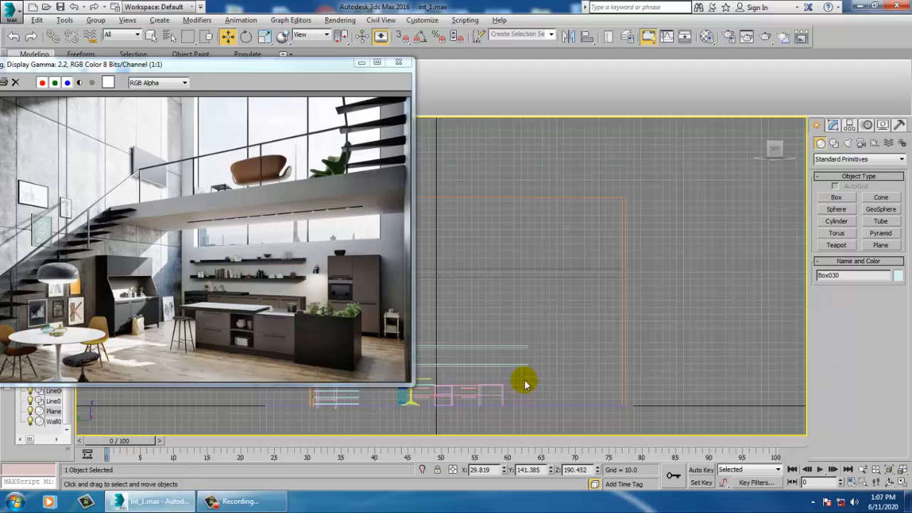
pyautogui.press('z')
pyautogui.moveTo(533, 344); pyautogui.dragTo(706, 363, button='middle')
pyautogui.scroll(-6, 684, 356)
pyautogui.scroll(8, 662, 335)
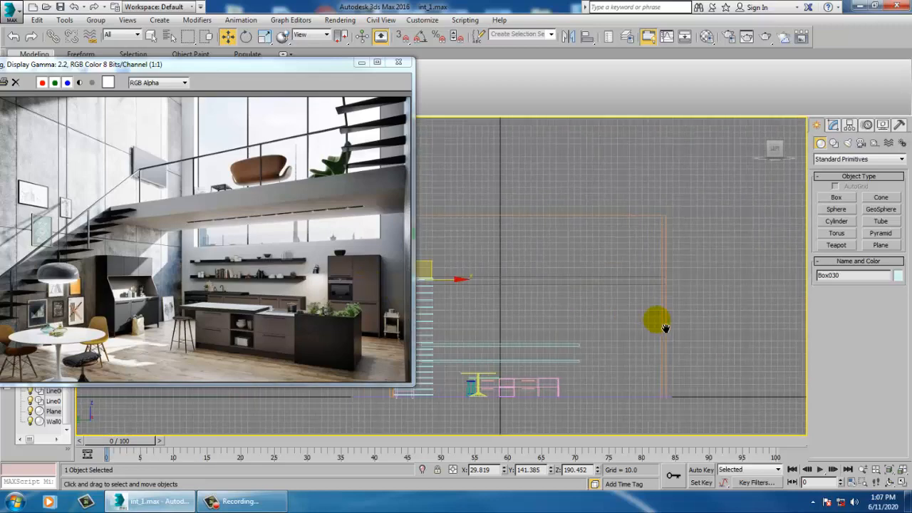
pyautogui.click(833, 143)
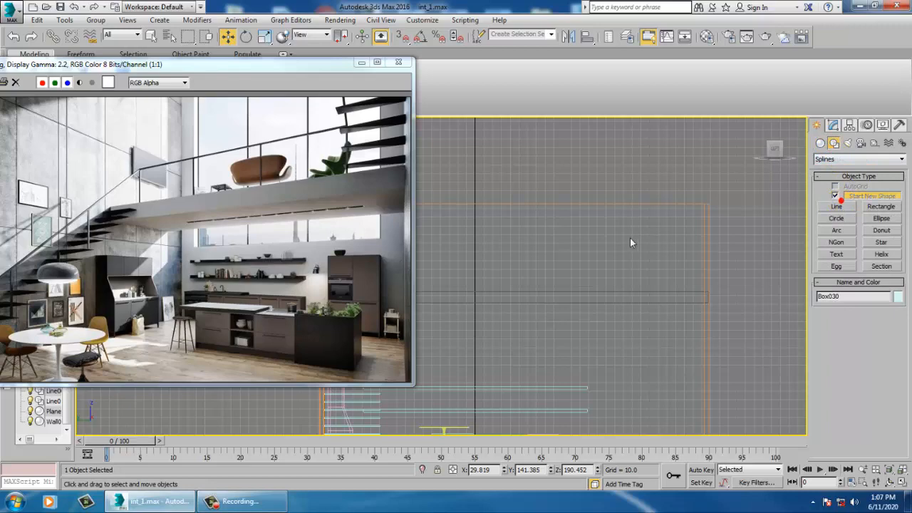
pyautogui.moveTo(631, 243); pyautogui.dragTo(631, 280, button='middle')
pyautogui.moveTo(703, 290); pyautogui.dragTo(737, 322, button='middle')
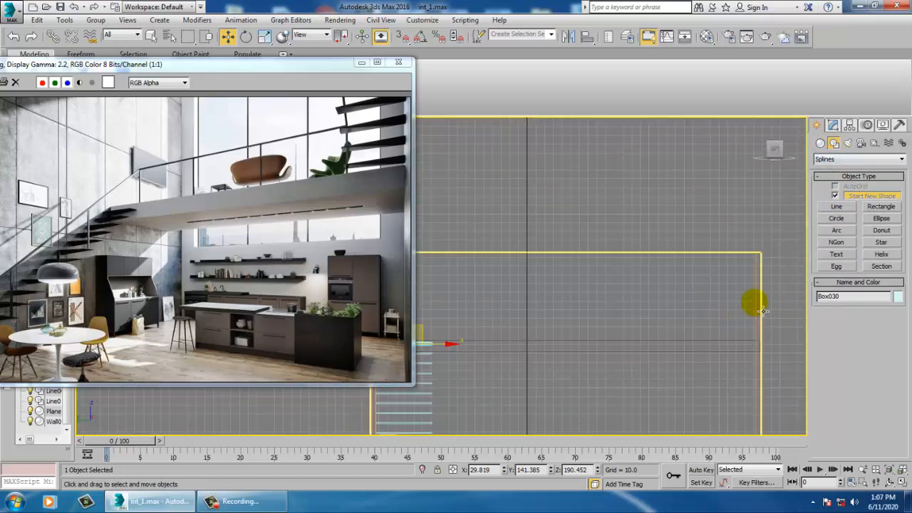
pyautogui.click(836, 218)
pyautogui.click(839, 205)
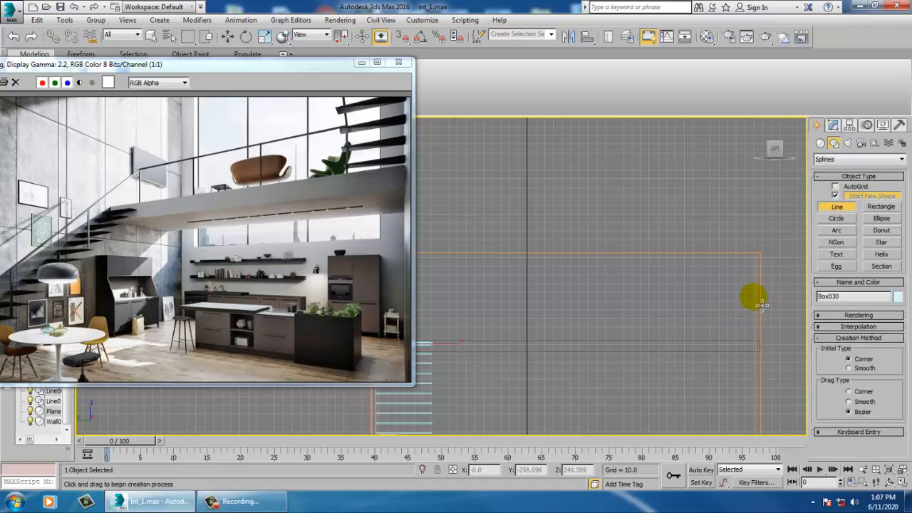
pyautogui.click(762, 307)
pyautogui.moveTo(516, 290); pyautogui.dragTo(629, 299, button='middle')
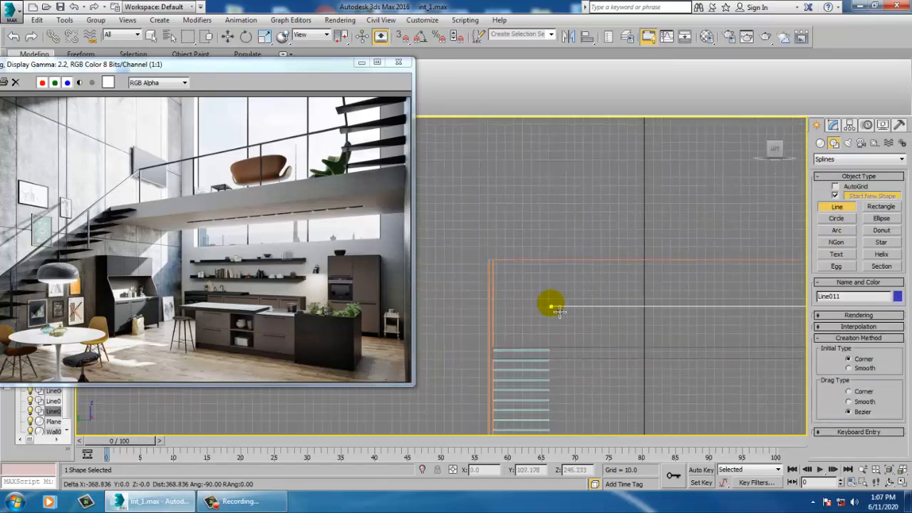
pyautogui.rightClick(558, 312)
pyautogui.rightClick(558, 312)
# In the Perspective view, enable the handrail line's renderable tube display in the viewport.
pyautogui.hotkey('alt', 'w')
pyautogui.middleClick(638, 415)
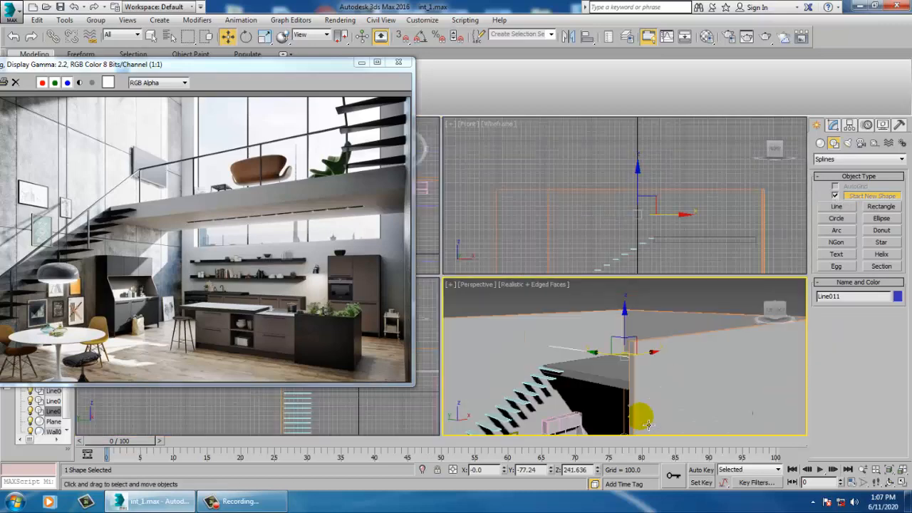
pyautogui.hotkey('alt', 'w')
pyautogui.keyDown('alt'); pyautogui.moveTo(562, 344); pyautogui.dragTo(659, 309, button='middle'); pyautogui.keyUp('alt')
pyautogui.scroll(-5, 643, 346)
pyautogui.scroll(2, 650, 346)
pyautogui.moveTo(647, 361); pyautogui.dragTo(644, 367, button='middle')
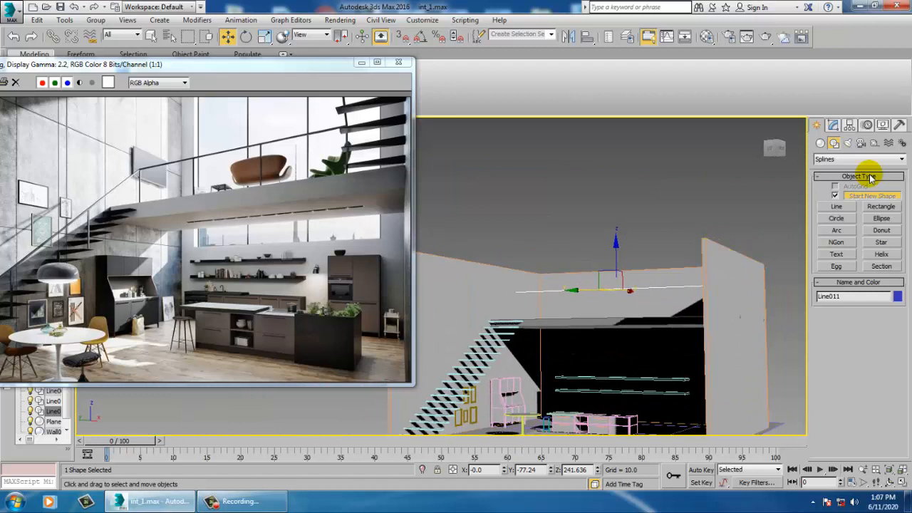
pyautogui.click(833, 124)
pyautogui.click(821, 258)
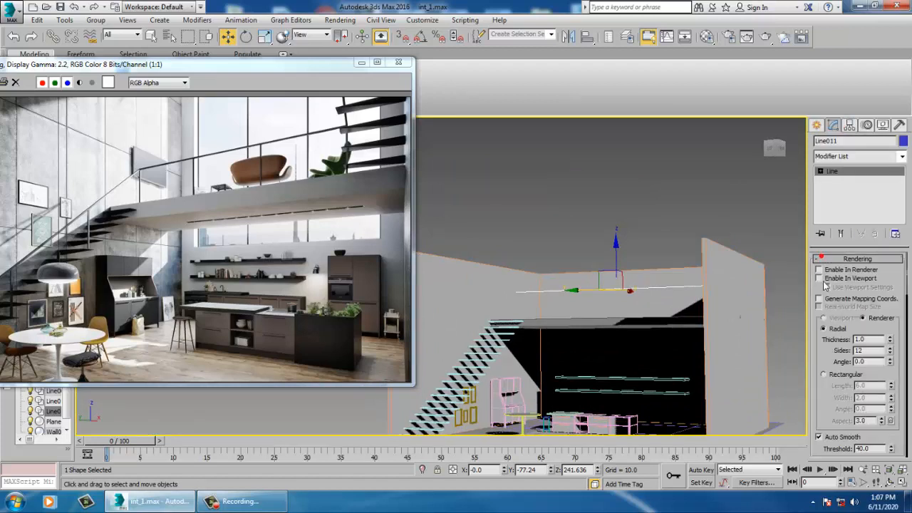
pyautogui.click(819, 277)
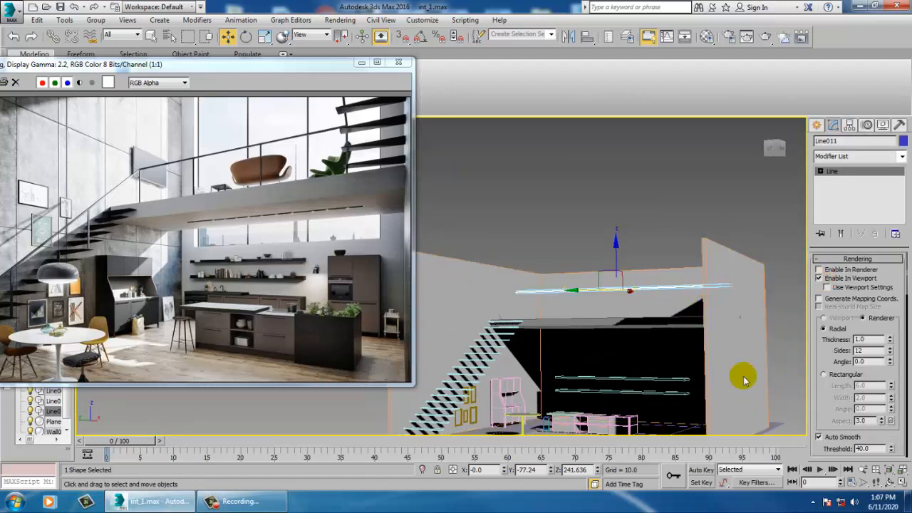
# Increase the handrail line's radial thickness to 2.66.
pyautogui.scroll(5, 637, 318)
pyautogui.scroll(4, 572, 280)
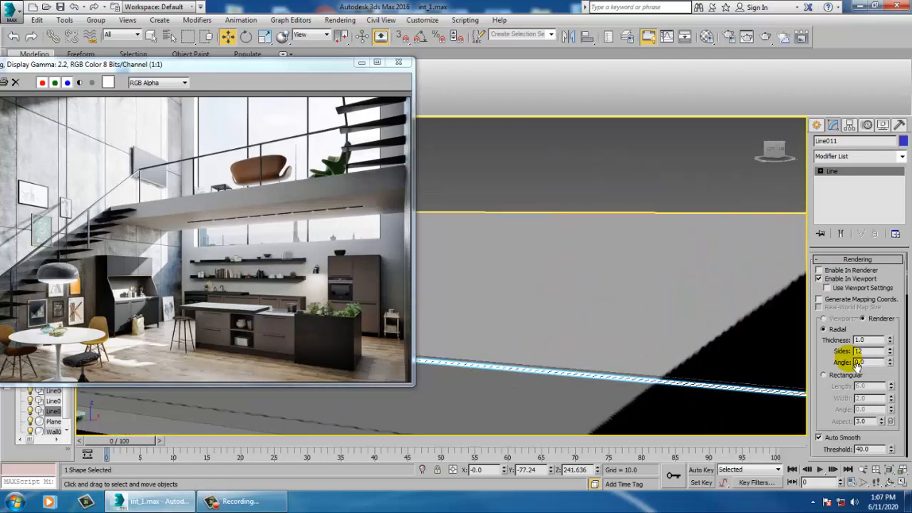
pyautogui.moveTo(888, 305); pyautogui.dragTo(888, 268)
pyautogui.scroll(-6, 620, 336)
# Return to the Left view with the handrail framed, turn on angle snap and set its angle to 90 degrees.
pyautogui.hotkey('alt', 'w')
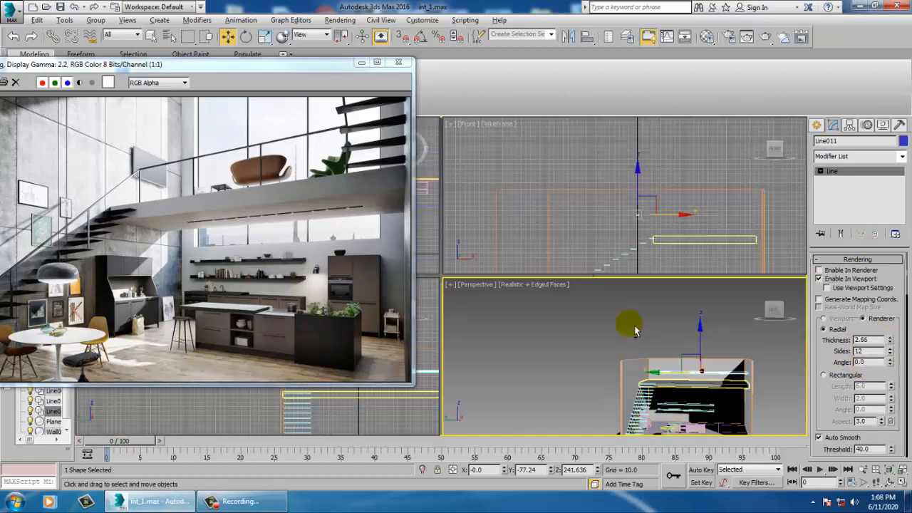
pyautogui.rightClick(354, 429)
pyautogui.hotkey('alt', 'w')
pyautogui.press('z')
pyautogui.moveTo(594, 351); pyautogui.dragTo(604, 344, button='middle')
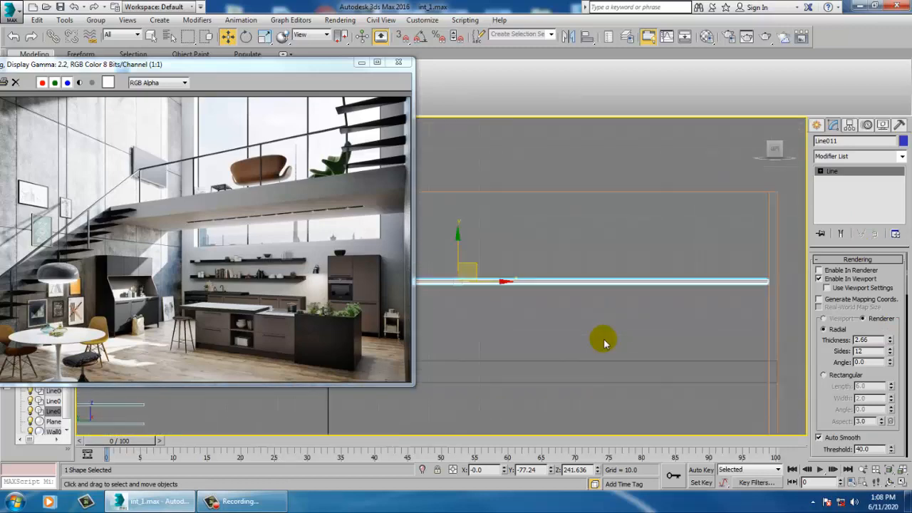
pyautogui.scroll(-4, 604, 347)
pyautogui.rightClick(421, 39)
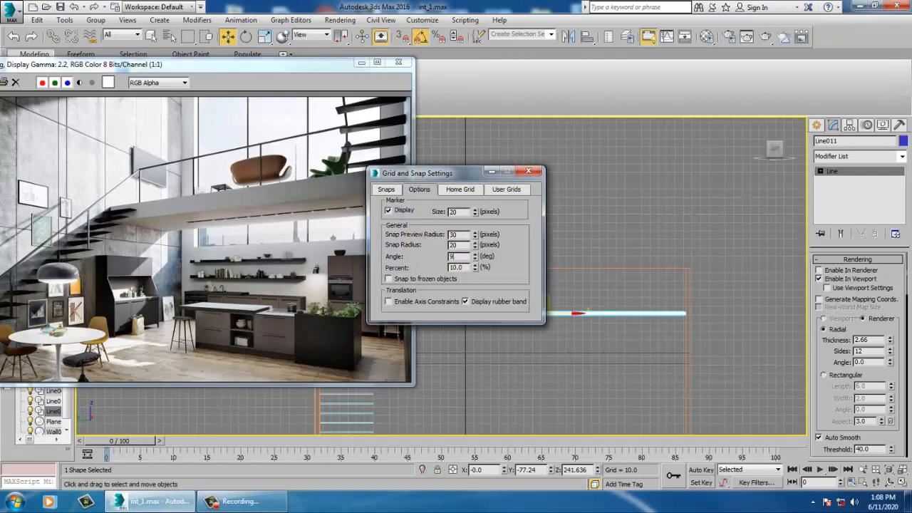
pyautogui.click(529, 175)
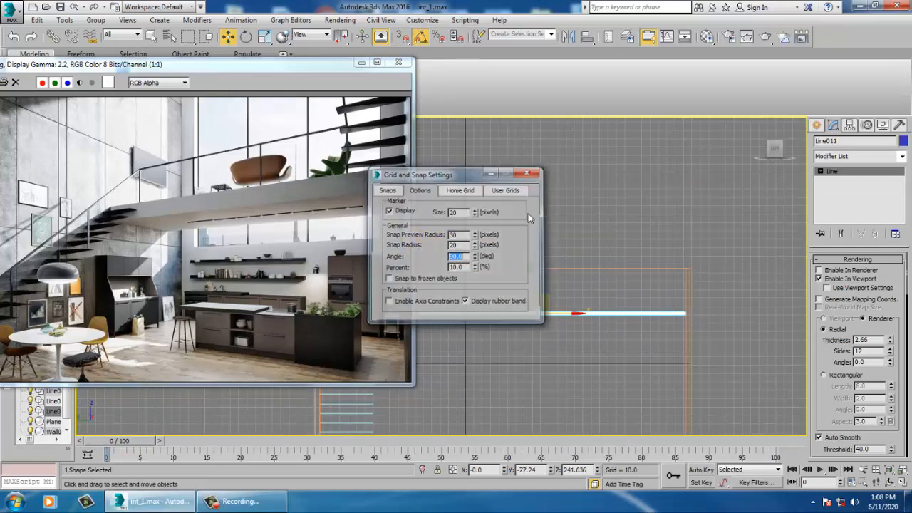
# In the Left view, make one copy of the handrail line rotated 90 degrees to serve as a vertical post.
pyautogui.scroll(5, 606, 260)
pyautogui.press('e')
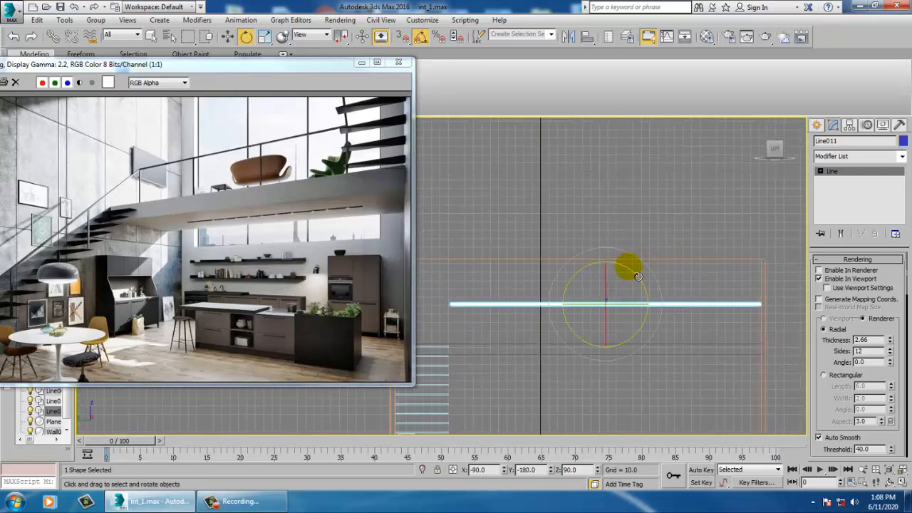
pyautogui.keyDown('shift'); pyautogui.moveTo(638, 280); pyautogui.dragTo(633, 273); pyautogui.keyUp('shift')
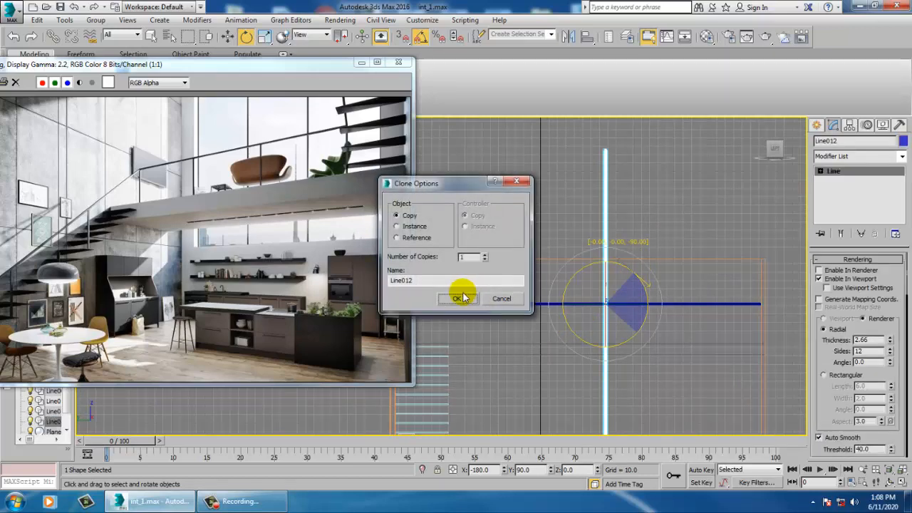
pyautogui.press('Return')
# Move the vertical line's end vertices so the post spans only from the mezzanine slab up to the handrail.
pyautogui.click(813, 172)
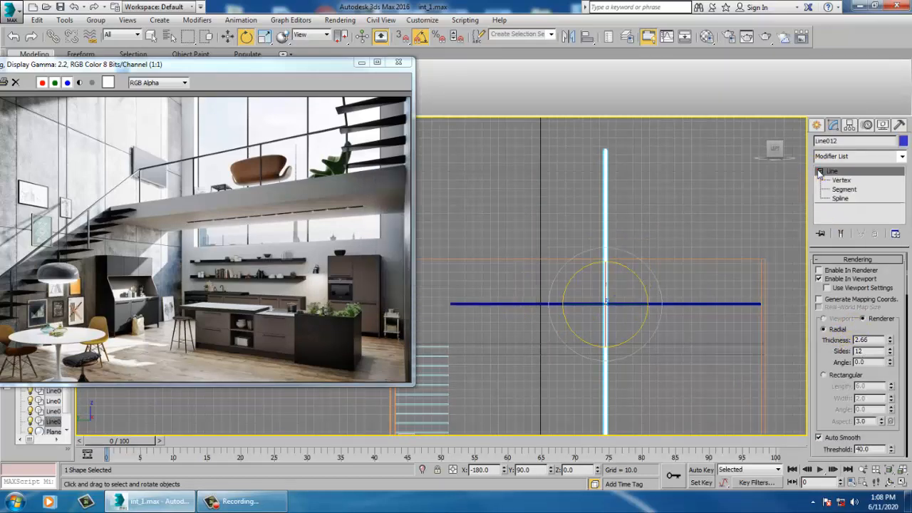
pyautogui.click(834, 179)
pyautogui.scroll(-2, 684, 328)
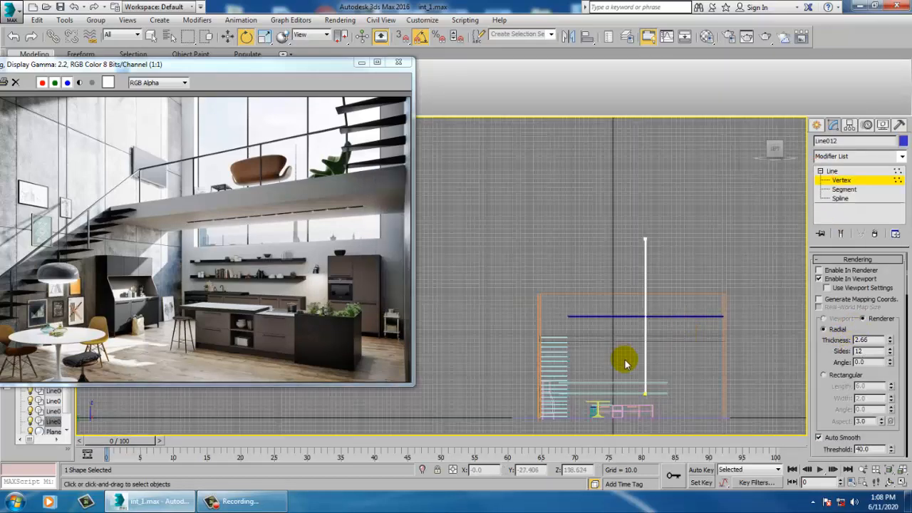
pyautogui.moveTo(625, 360); pyautogui.dragTo(662, 405)
pyautogui.scroll(1, 659, 384)
pyautogui.press('w')
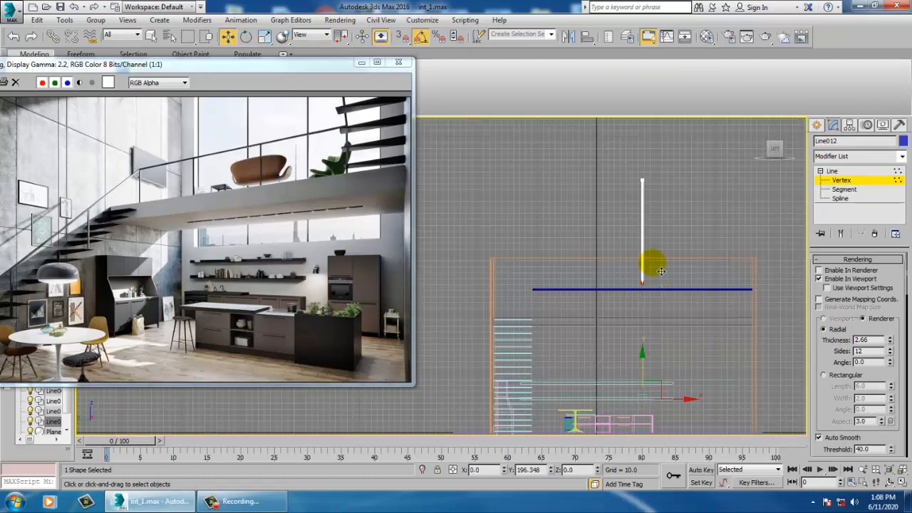
pyautogui.moveTo(603, 127); pyautogui.dragTo(630, 167)
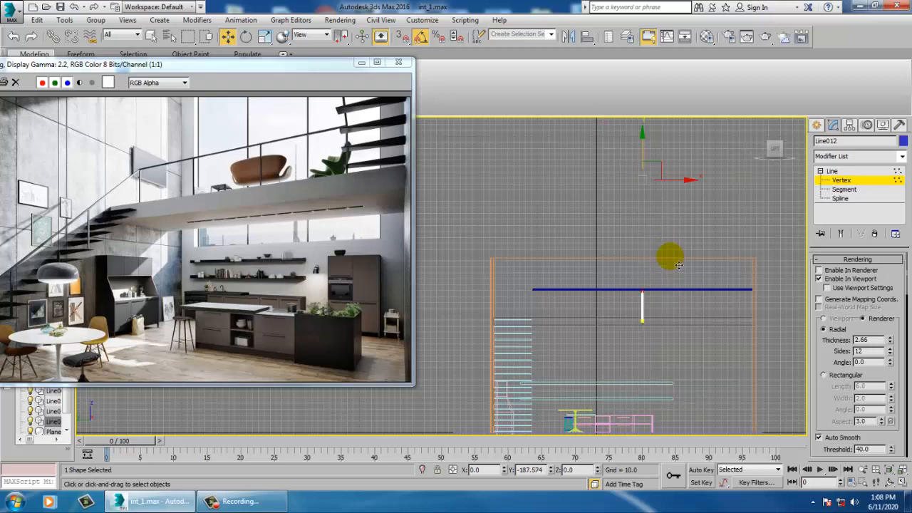
pyautogui.press('z')
pyautogui.scroll(4, 484, 266)
pyautogui.moveTo(484, 267); pyautogui.dragTo(768, 244, button='middle')
pyautogui.scroll(1, 663, 306)
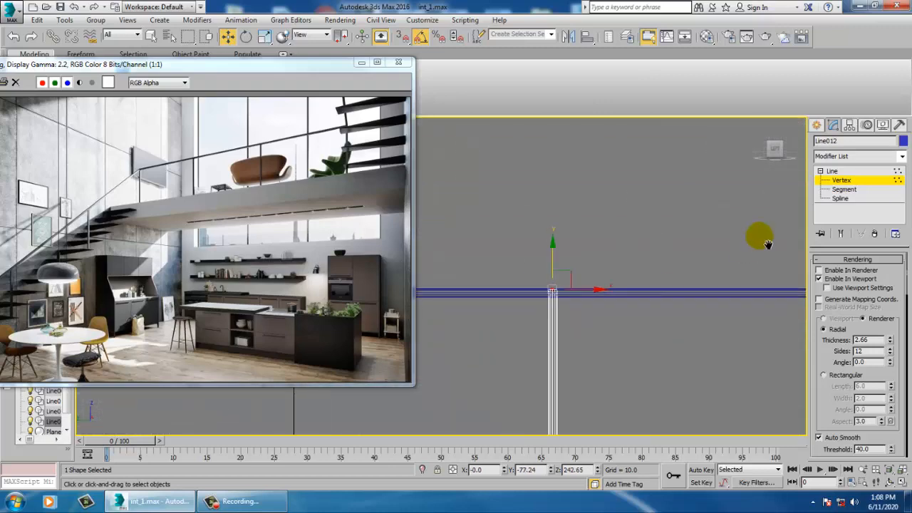
pyautogui.click(856, 172)
# In the Perspective view, select the handrail and post together and move them about 41 along X onto the mezzanine slab.
pyautogui.hotkey('alt', 'w')
pyautogui.rightClick(773, 312)
pyautogui.hotkey('alt', 'w')
pyautogui.keyDown('alt'); pyautogui.moveTo(747, 291); pyautogui.dragTo(716, 273, button='middle'); pyautogui.keyUp('alt')
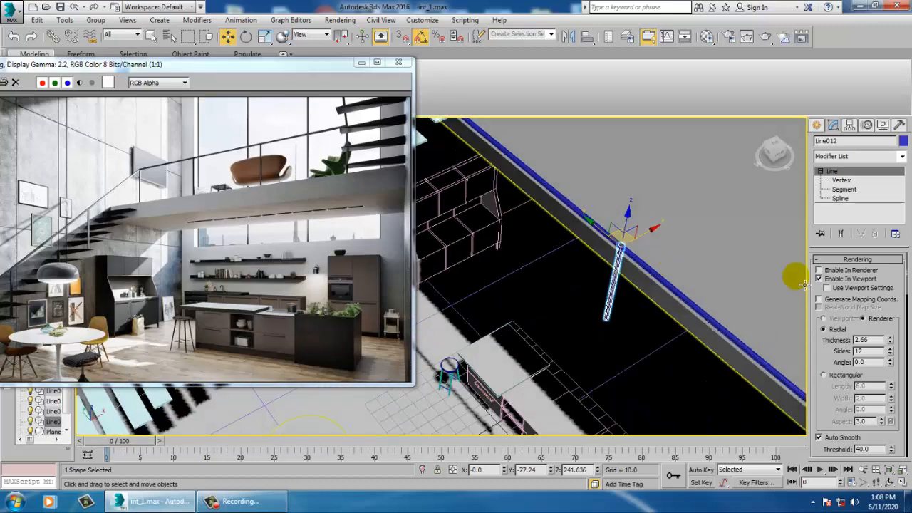
pyautogui.keyDown('alt'); pyautogui.moveTo(805, 285); pyautogui.dragTo(737, 242, button='middle'); pyautogui.keyUp('alt')
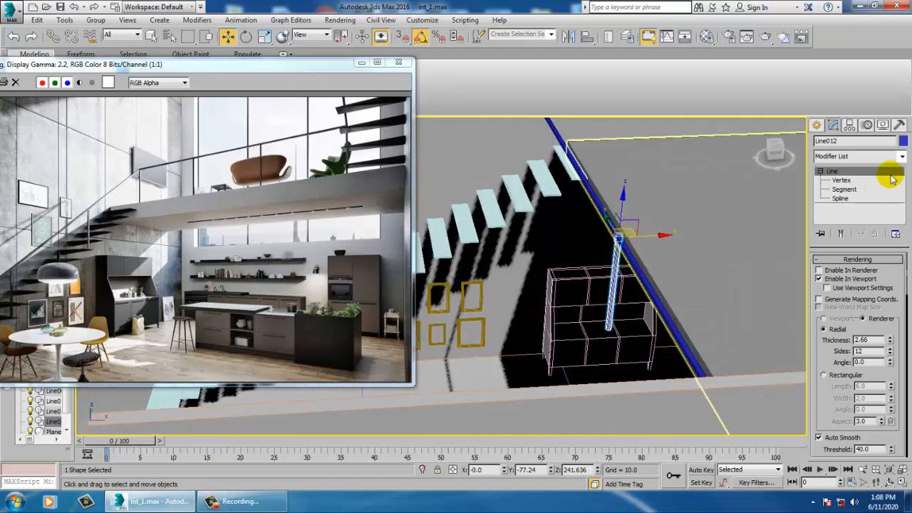
pyautogui.keyDown('ctrl'); pyautogui.click(645, 277); pyautogui.keyUp('ctrl')
pyautogui.moveTo(670, 267); pyautogui.dragTo(748, 266)
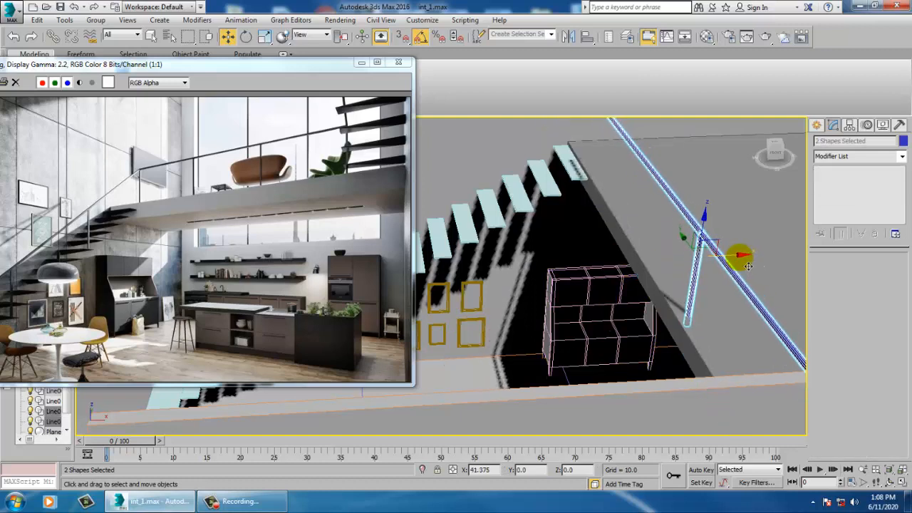
pyautogui.keyDown('alt'); pyautogui.moveTo(748, 266); pyautogui.dragTo(646, 181, button='middle'); pyautogui.keyUp('alt')
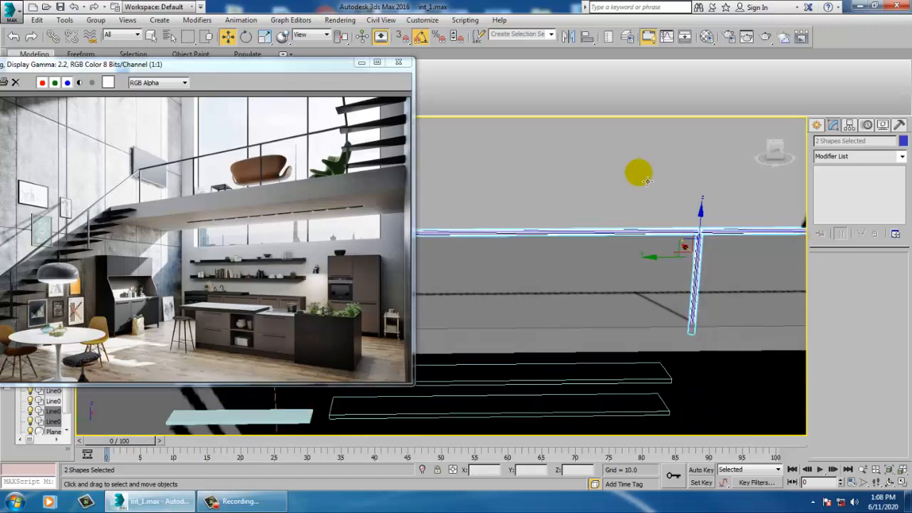
# Reduce the railing post's radial thickness to 1.543.
pyautogui.click(642, 177)
pyautogui.click(701, 269)
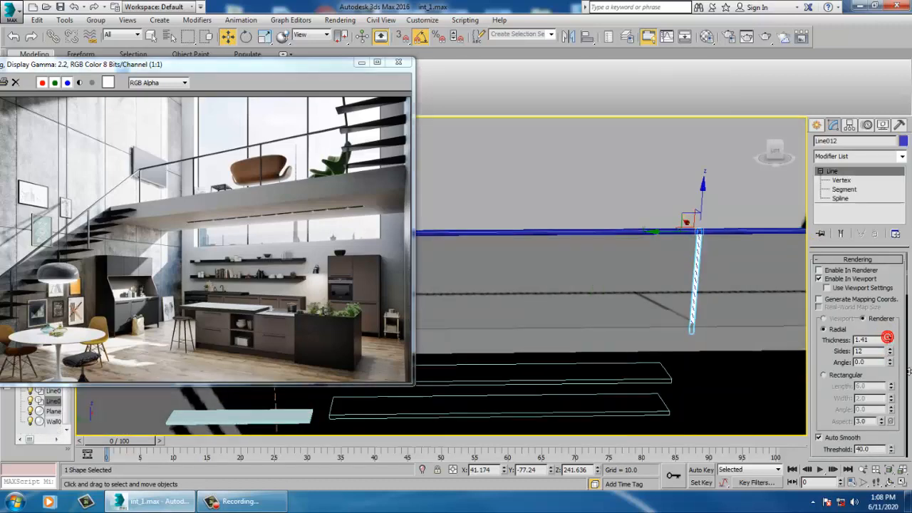
pyautogui.moveTo(907, 369); pyautogui.dragTo(908, 366)
# Clone the post along the handrail as three evenly spaced copies.
pyautogui.scroll(-4, 688, 326)
pyautogui.moveTo(694, 324); pyautogui.dragTo(649, 319, button='middle')
pyautogui.scroll(-2, 649, 319)
pyautogui.moveTo(567, 297)
pyautogui.mouseDown()
pyautogui.moveTo(705, 319)
pyautogui.moveTo(610, 298)
pyautogui.mouseUp()
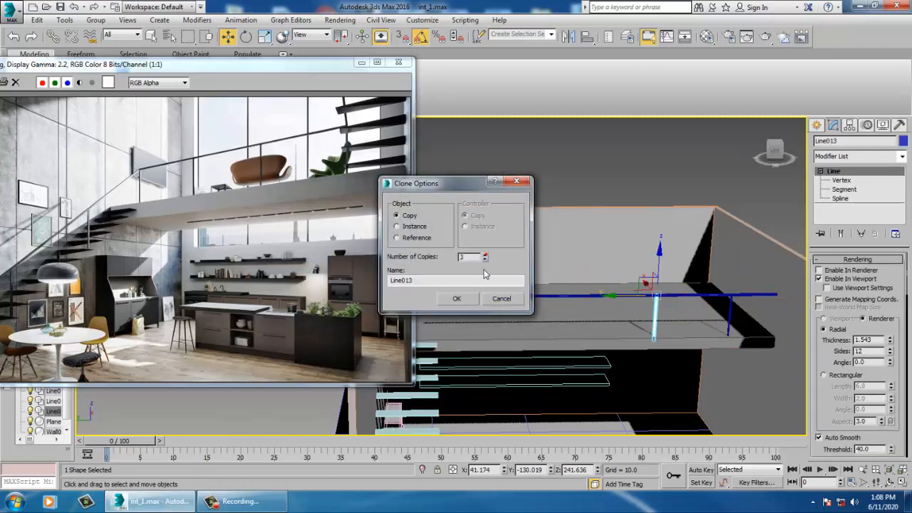
pyautogui.click(468, 299)
# Copy the post nearest the stairs about 70 further along Y to the handrail's stair-side end.
pyautogui.moveTo(559, 303); pyautogui.dragTo(691, 304, button='middle')
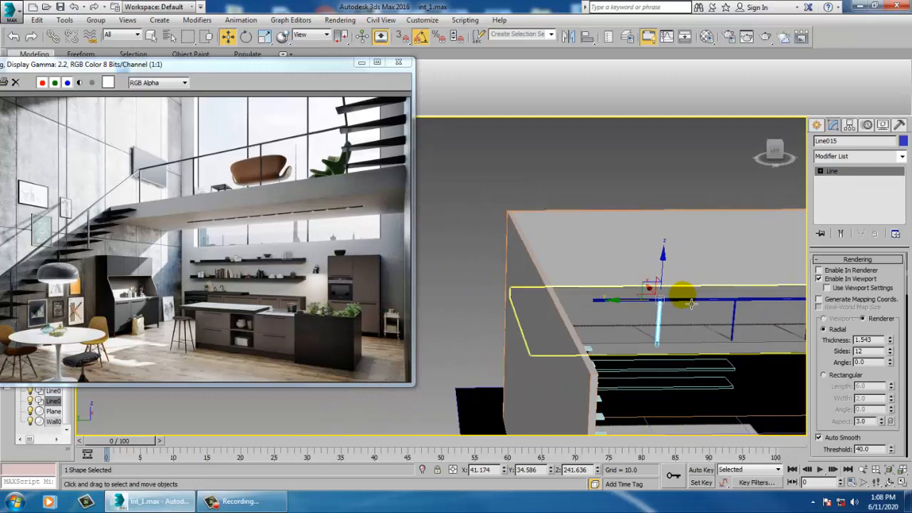
pyautogui.moveTo(618, 311); pyautogui.dragTo(547, 300)
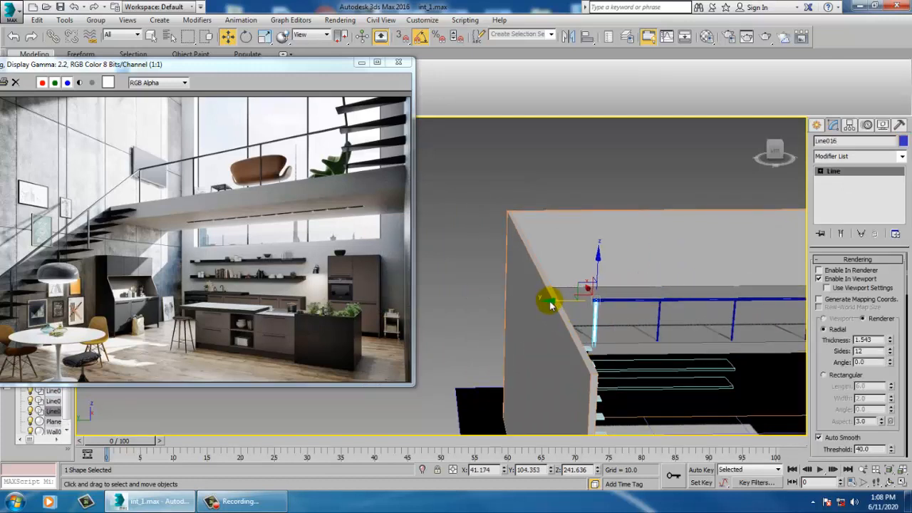
pyautogui.click(456, 299)
# Extend the handrail's stair-side end vertex about 8 along Y and shift the end post about 8 the same way.
pyautogui.moveTo(457, 299)
pyautogui.keyDown('alt'); pyautogui.mouseDown(button='middle')
pyautogui.moveTo(612, 303)
pyautogui.moveTo(703, 289)
pyautogui.moveTo(688, 260)
pyautogui.moveTo(657, 253)
pyautogui.moveTo(668, 267)
pyautogui.moveTo(678, 258)
pyautogui.moveTo(684, 303)
pyautogui.mouseUp(button='middle'); pyautogui.keyUp('alt')
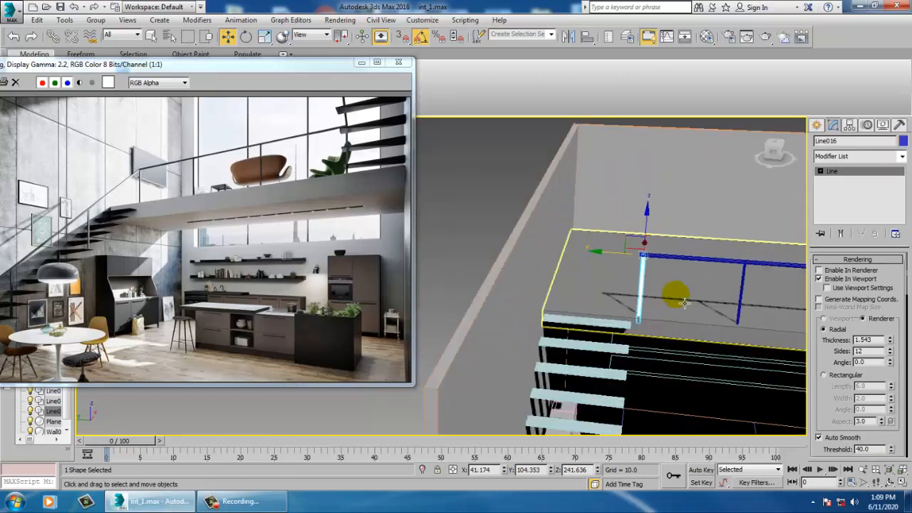
pyautogui.click(653, 257)
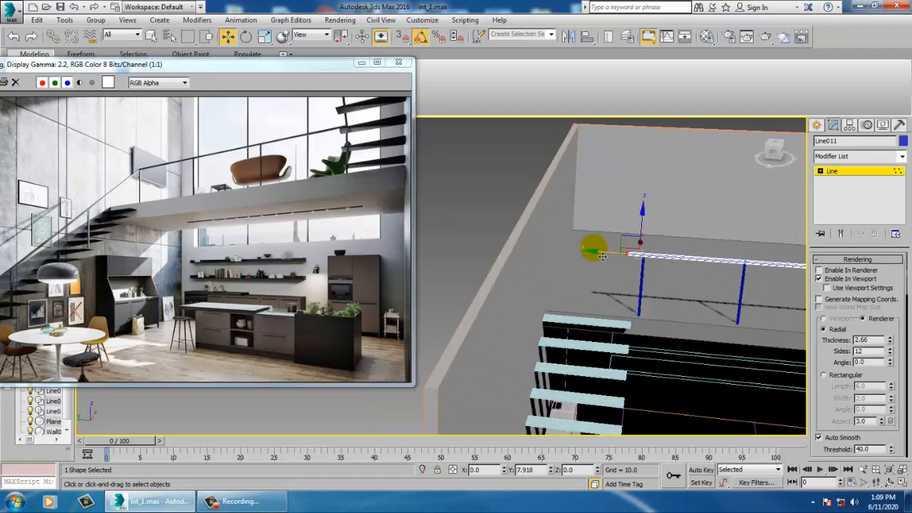
pyautogui.moveTo(602, 256); pyautogui.dragTo(592, 254)
pyautogui.click(845, 172)
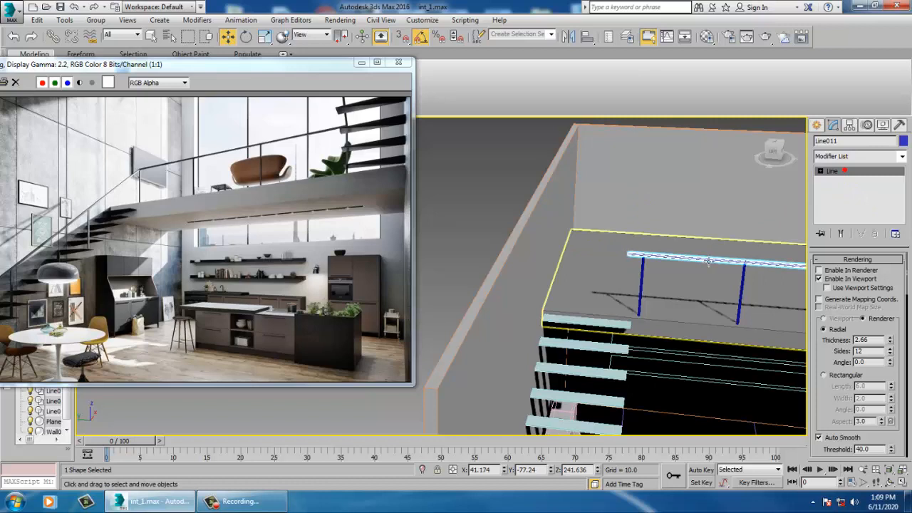
pyautogui.click(641, 285)
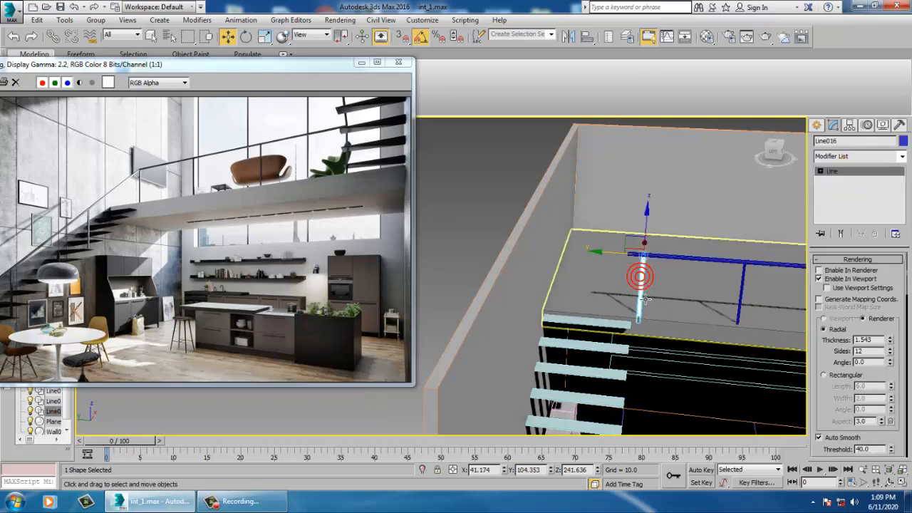
pyautogui.scroll(2, 636, 271)
pyautogui.moveTo(616, 225); pyautogui.dragTo(593, 225)
# In the Front view, draw a sloping stair handrail line about 438 long from the end post's top down to the stair foot.
pyautogui.keyDown('alt'); pyautogui.moveTo(672, 294); pyautogui.dragTo(722, 212, button='middle'); pyautogui.keyUp('alt')
pyautogui.hotkey('alt', 'w')
pyautogui.rightClick(649, 187)
pyautogui.hotkey('alt', 'w')
pyautogui.scroll(-3, 699, 216)
pyautogui.click(236, 133)
pyautogui.moveTo(104, 65)
pyautogui.mouseDown()
pyautogui.moveTo(164, 63)
pyautogui.moveTo(89, 62)
pyautogui.mouseUp()
pyautogui.click(817, 126)
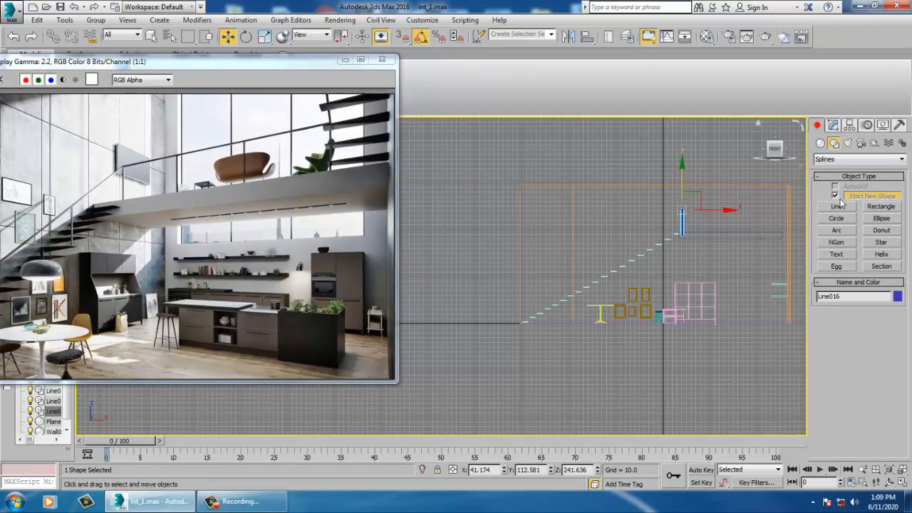
pyautogui.click(837, 207)
pyautogui.click(682, 212)
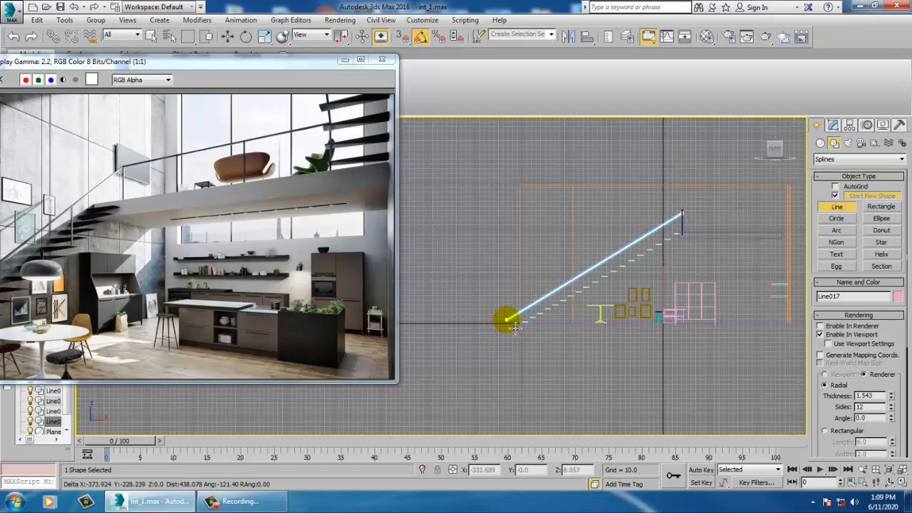
pyautogui.click(506, 319)
pyautogui.rightClick(506, 319)
pyautogui.rightClick(506, 318)
# Raise the sloping stair handrail about 7 so its upper end meets the top of the end post.
pyautogui.moveTo(610, 265); pyautogui.dragTo(617, 310, button='middle')
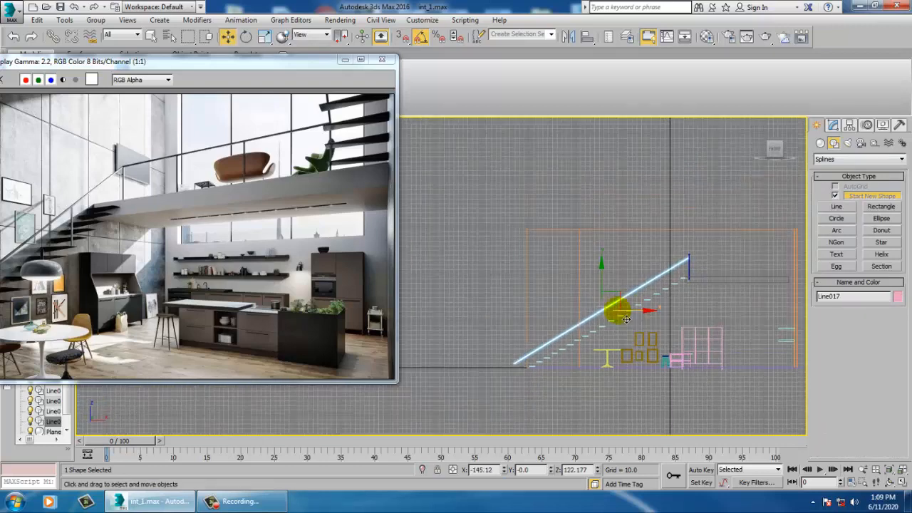
pyautogui.scroll(3, 617, 312)
pyautogui.moveTo(589, 285); pyautogui.dragTo(591, 277)
# In the Perspective view, move the stair handrail about 114 along Y so it runs over the treads and meets the mezzanine handrail.
pyautogui.hotkey('alt', 'w')
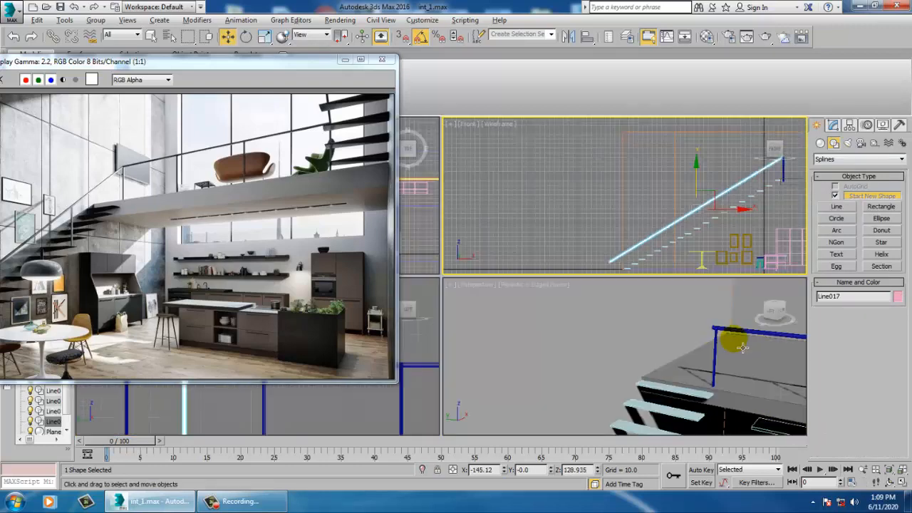
pyautogui.keyDown('alt'); pyautogui.moveTo(744, 352); pyautogui.dragTo(738, 356, button='middle'); pyautogui.keyUp('alt')
pyautogui.hotkey('alt', 'w')
pyautogui.scroll(-8, 696, 334)
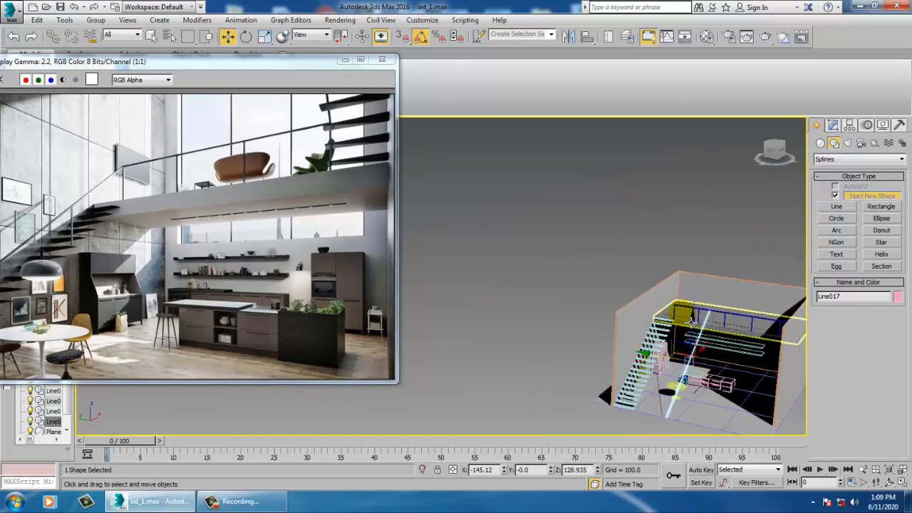
pyautogui.scroll(5, 670, 322)
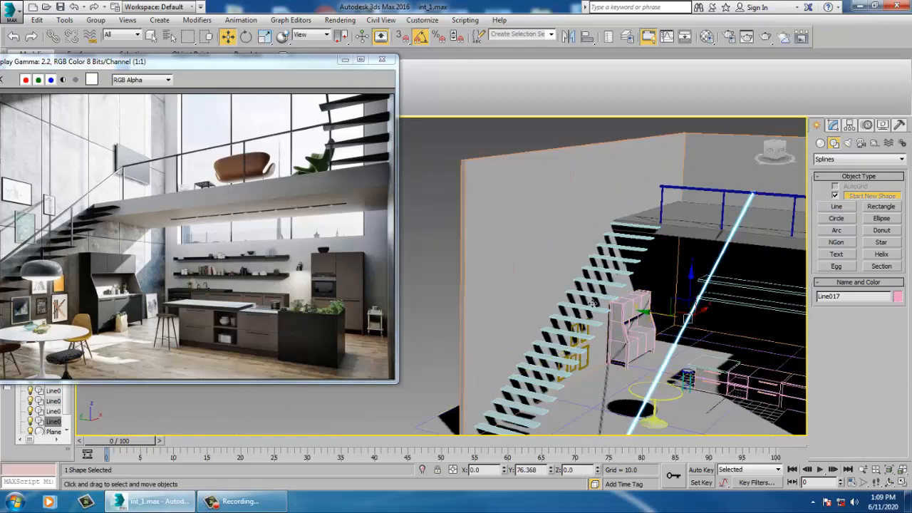
pyautogui.moveTo(592, 303); pyautogui.dragTo(561, 297)
pyautogui.scroll(3, 657, 230)
pyautogui.keyDown('alt'); pyautogui.moveTo(657, 231); pyautogui.dragTo(708, 328, button='middle'); pyautogui.keyUp('alt')
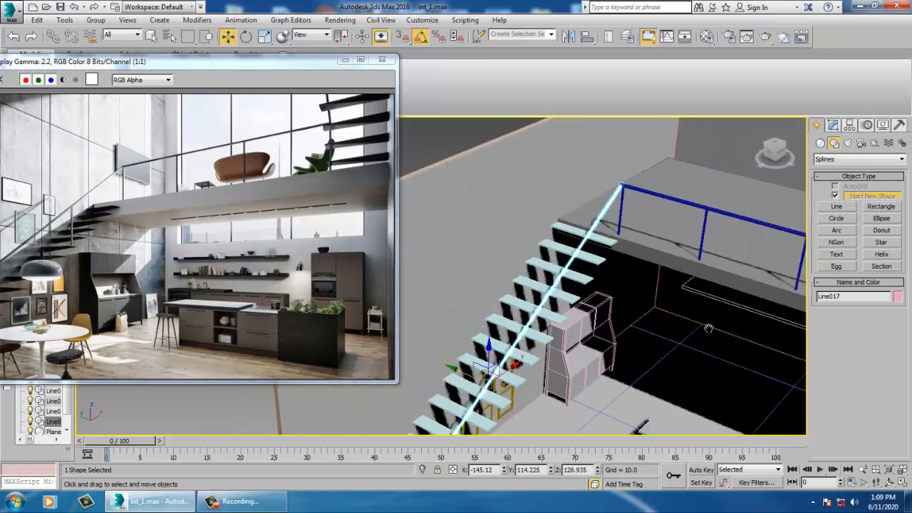
# Set the stair handrail's radial thickness to 2.66 to match the mezzanine handrail.
pyautogui.scroll(4, 698, 307)
pyautogui.moveTo(695, 238); pyautogui.dragTo(716, 351, button='middle')
pyautogui.scroll(4, 665, 332)
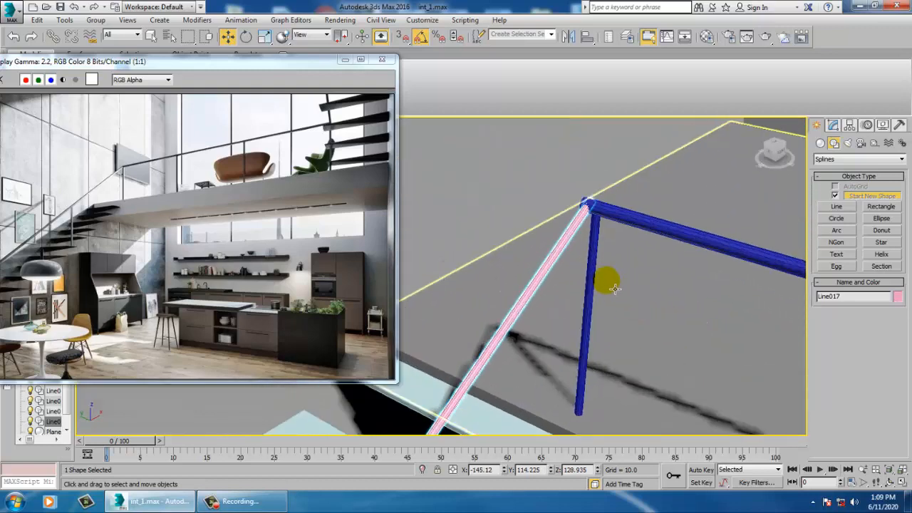
pyautogui.click(636, 230)
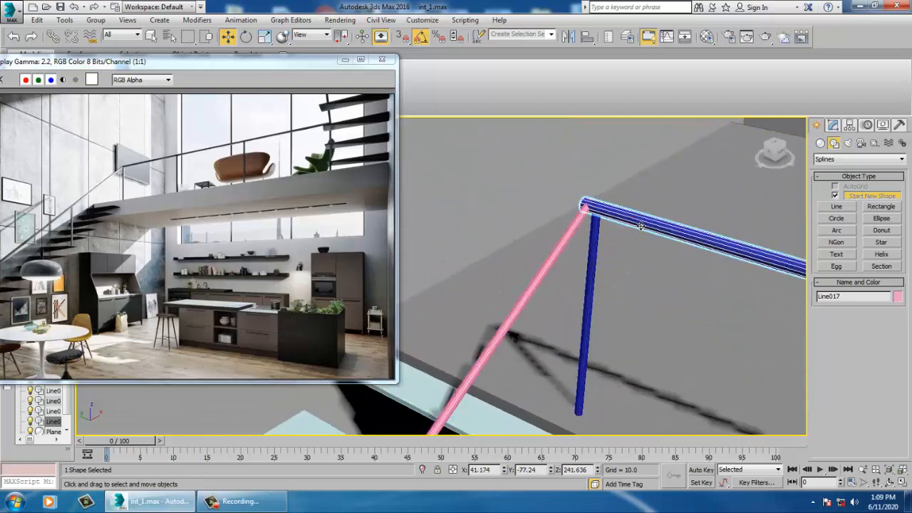
pyautogui.click(832, 126)
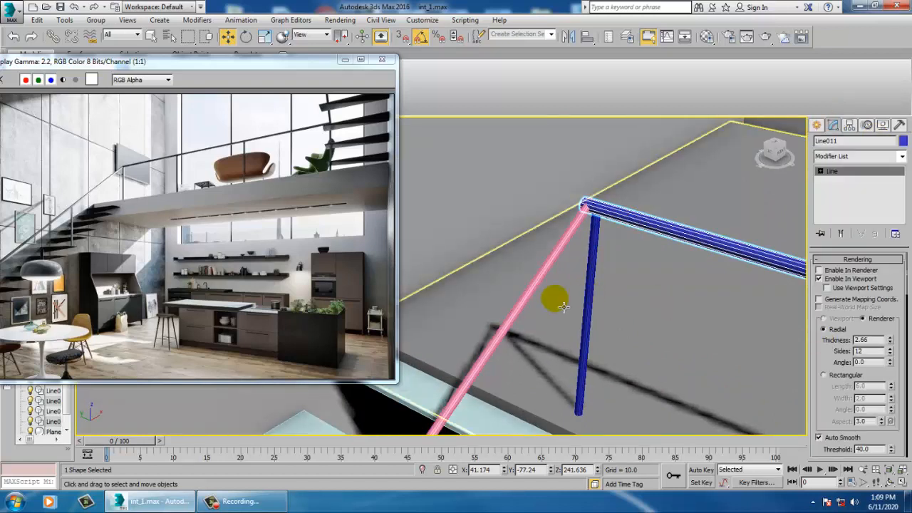
pyautogui.click(523, 304)
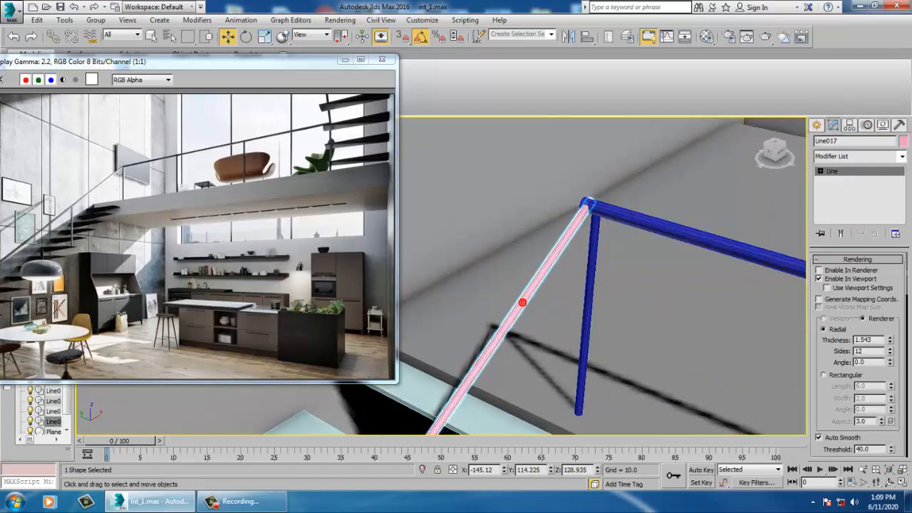
pyautogui.doubleClick(880, 341)
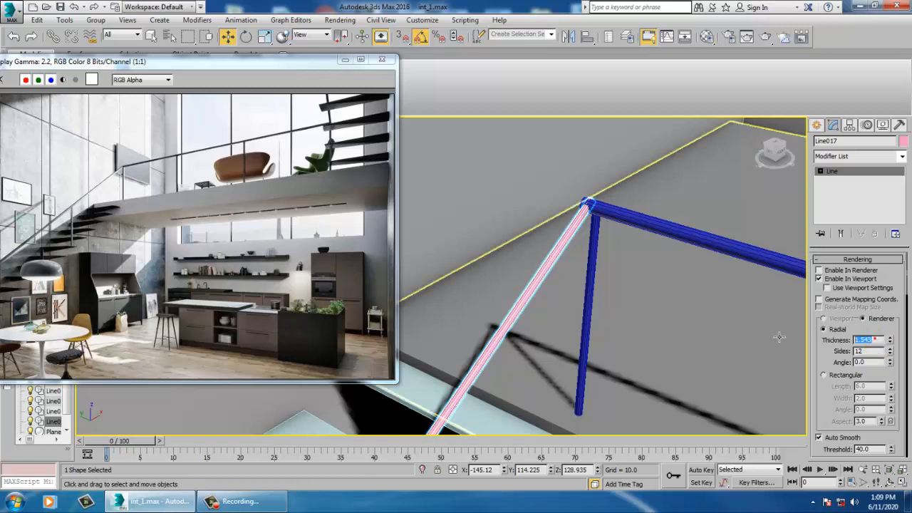
pyautogui.write('2.66')
pyautogui.press('Return')
# Reselect the sloping stair handrail and set its radial thickness to 2.66 again.
pyautogui.write('.3')
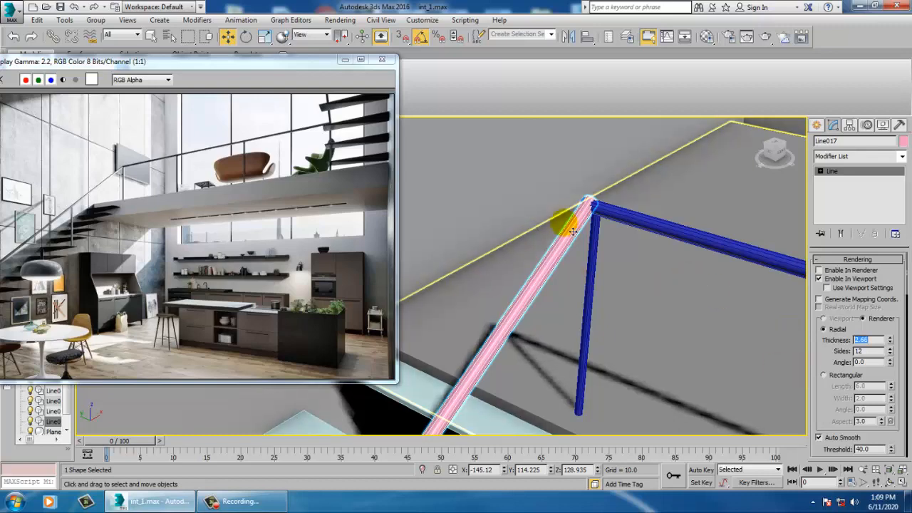
pyautogui.click(543, 173)
pyautogui.click(558, 248)
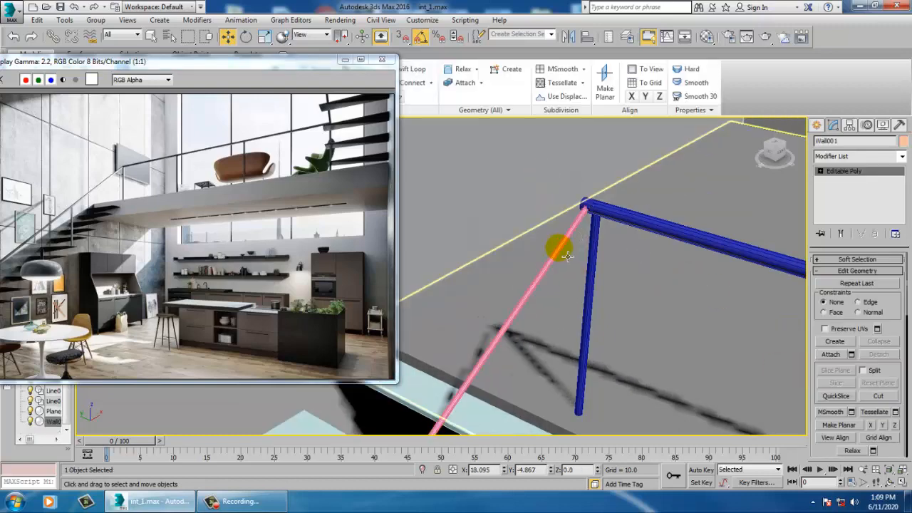
pyautogui.scroll(-4, 558, 249)
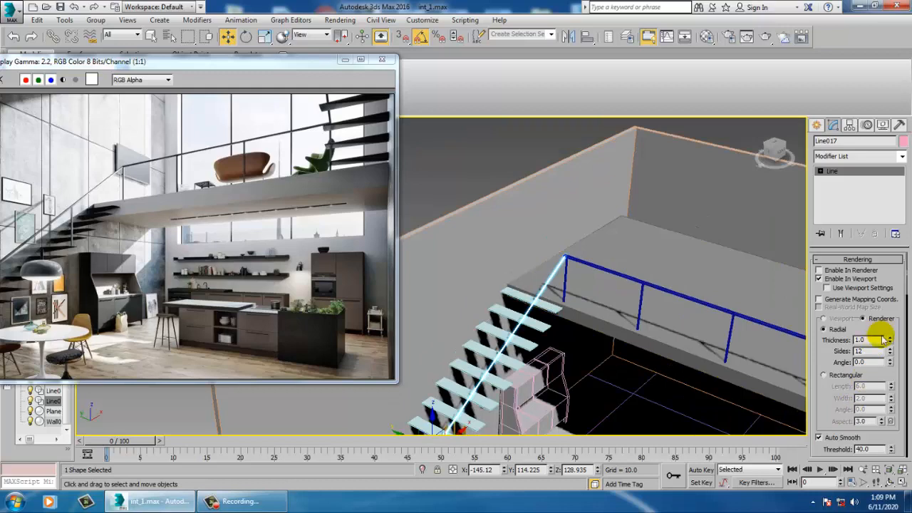
pyautogui.write('2.6')
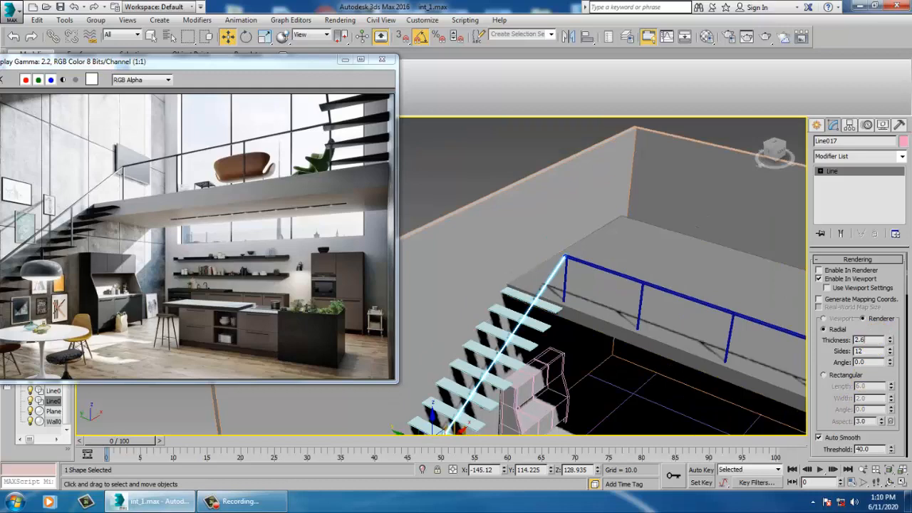
pyautogui.write('6')
pyautogui.press('Return')
# In the Front view, move the stair handrail's upper end vertex about 0.7 along negative X and 1.1 down onto the mezzanine handrail's end.
pyautogui.keyDown('alt'); pyautogui.moveTo(696, 322); pyautogui.dragTo(499, 222, button='middle'); pyautogui.keyUp('alt')
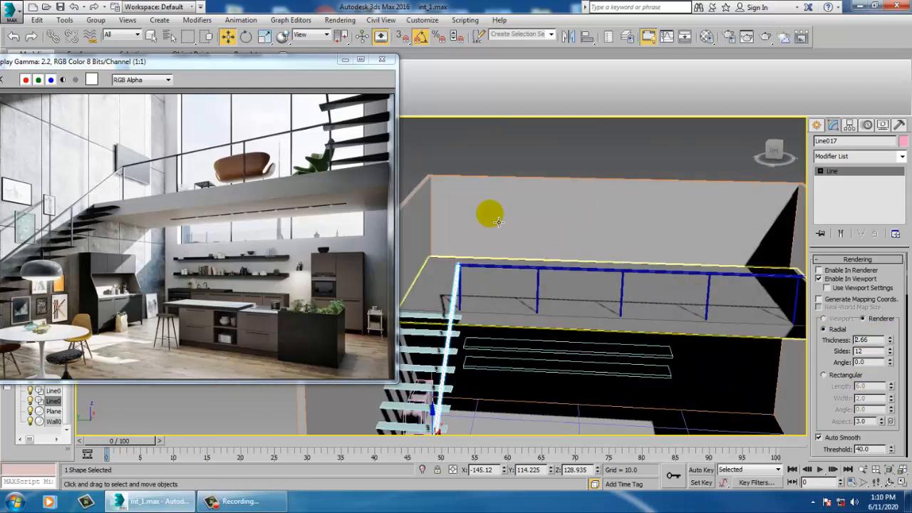
pyautogui.click(503, 152)
pyautogui.click(456, 285)
pyautogui.keyDown('alt'); pyautogui.moveTo(456, 285); pyautogui.dragTo(511, 287, button='middle'); pyautogui.keyUp('alt')
pyautogui.moveTo(618, 290); pyautogui.dragTo(647, 257, button='middle')
pyautogui.hotkey('alt', 'w')
pyautogui.hotkey('alt', 'w')
pyautogui.moveTo(681, 218); pyautogui.dragTo(523, 275, button='middle')
pyautogui.scroll(3, 632, 277)
pyautogui.press('1')
pyautogui.moveTo(563, 278); pyautogui.dragTo(603, 331)
pyautogui.scroll(3, 602, 331)
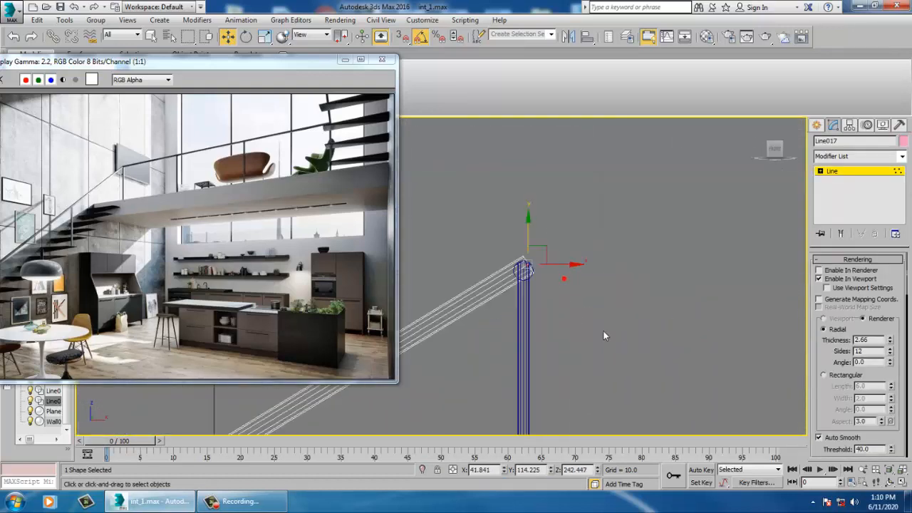
pyautogui.scroll(3, 543, 305)
pyautogui.moveTo(529, 259); pyautogui.dragTo(599, 360, button='middle')
pyautogui.moveTo(594, 301); pyautogui.dragTo(585, 317)
pyautogui.scroll(-4, 575, 322)
pyautogui.moveTo(549, 342); pyautogui.dragTo(706, 220, button='middle')
pyautogui.scroll(-4, 687, 237)
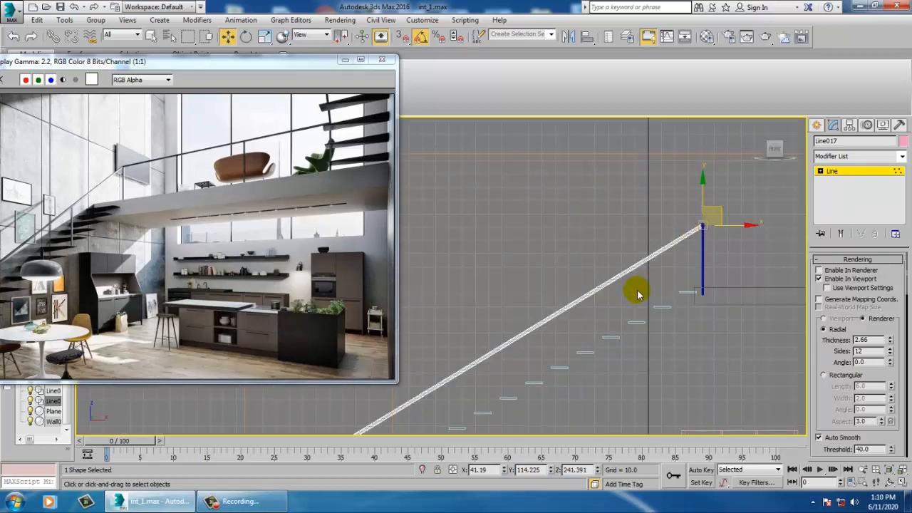
pyautogui.moveTo(637, 294); pyautogui.dragTo(632, 268, button='middle')
pyautogui.click(839, 174)
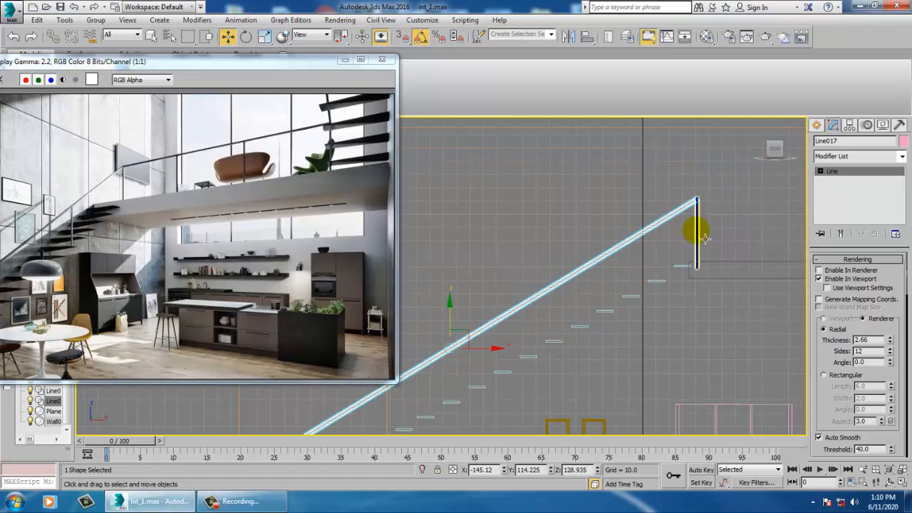
# Copy the mezzanine end post about 91 along negative X and lower the copy about 44 onto a stair tread.
pyautogui.click(703, 238)
pyautogui.moveTo(662, 248); pyautogui.dragTo(663, 230, button='middle')
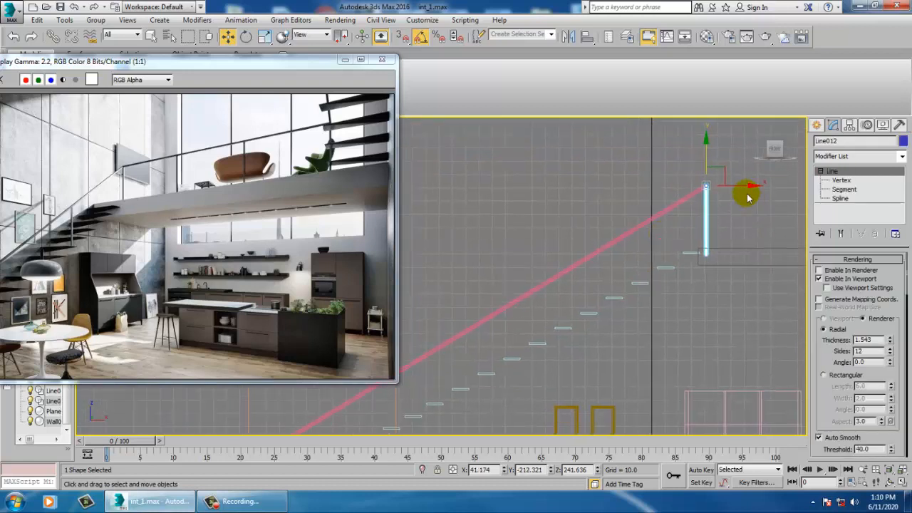
pyautogui.moveTo(750, 195)
pyautogui.keyDown('shift'); pyautogui.mouseDown()
pyautogui.moveTo(635, 208)
pyautogui.moveTo(630, 219)
pyautogui.mouseUp(); pyautogui.keyUp('shift')
pyautogui.click(452, 297)
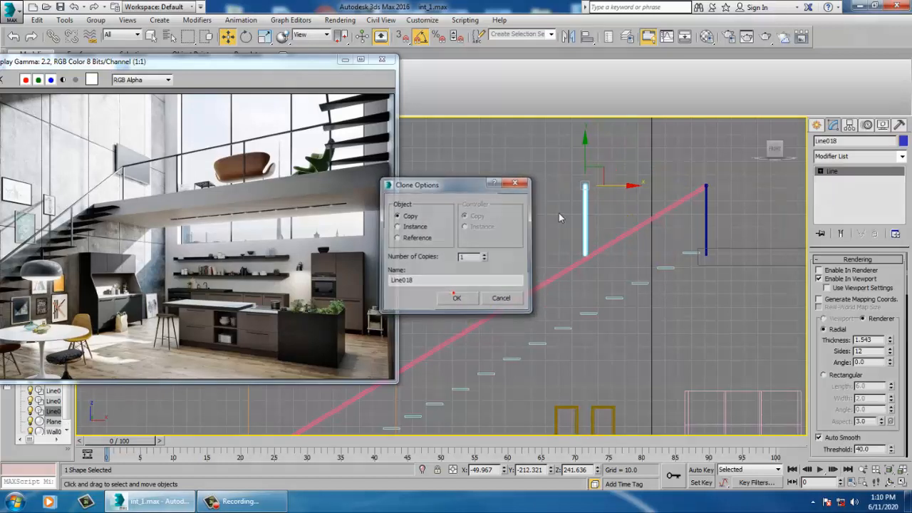
pyautogui.moveTo(592, 171); pyautogui.dragTo(620, 226)
# Shorten the copied post by lowering its top vertex about 13 to meet the sloping stair handrail.
pyautogui.scroll(5, 631, 272)
pyautogui.moveTo(559, 306); pyautogui.dragTo(657, 334, button='middle')
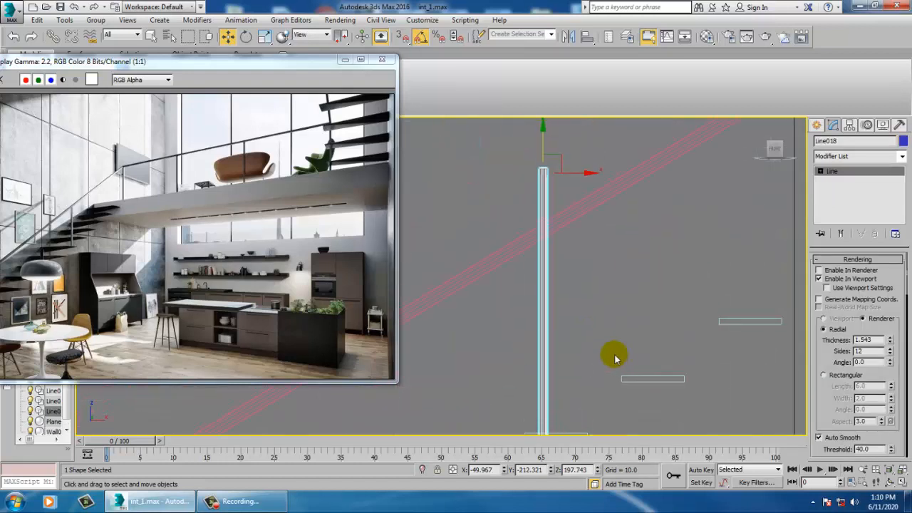
pyautogui.press('1')
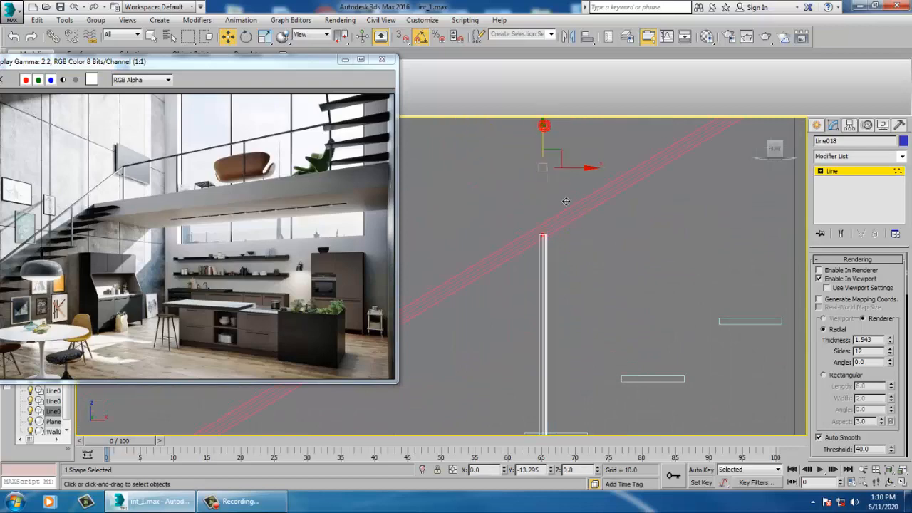
pyautogui.moveTo(563, 197); pyautogui.dragTo(563, 197)
pyautogui.click(835, 168)
# In the Perspective view, move the shortened post about 326 along Y so it stands directly under the stair handrail.
pyautogui.hotkey('alt', 'w')
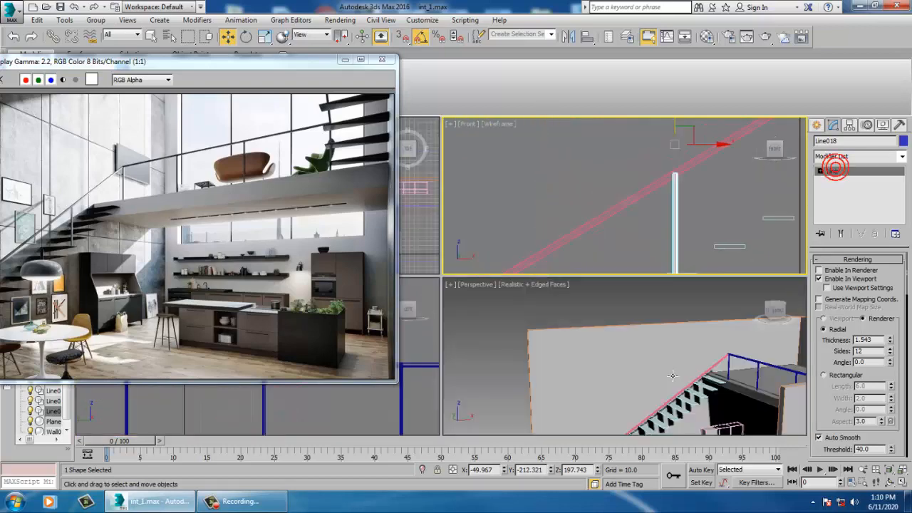
pyautogui.middleClick(664, 367)
pyautogui.press('z')
pyautogui.hotkey('alt', 'w')
pyautogui.keyDown('alt'); pyautogui.moveTo(562, 313); pyautogui.dragTo(623, 345, button='middle'); pyautogui.keyUp('alt')
pyautogui.scroll(-5, 622, 349)
pyautogui.scroll(-10, 623, 348)
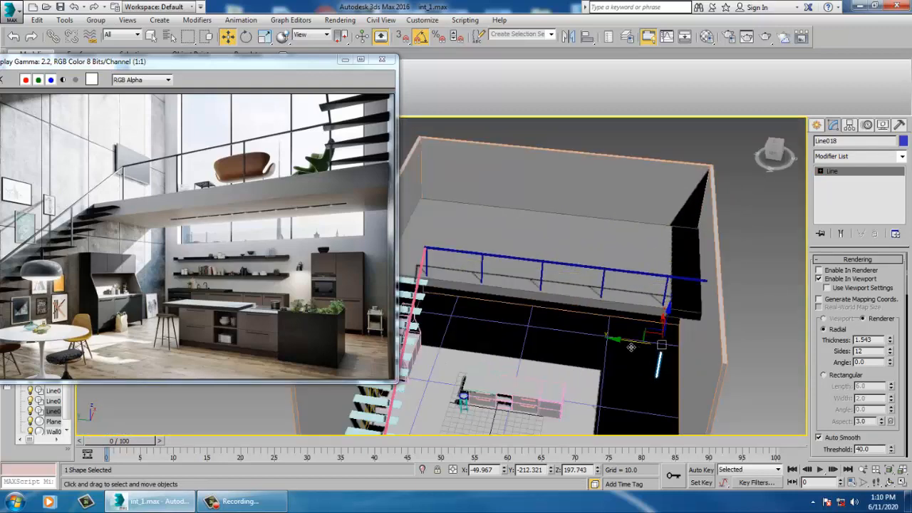
pyautogui.moveTo(627, 339); pyautogui.dragTo(385, 334)
pyautogui.press('z')
pyautogui.moveTo(437, 336); pyautogui.dragTo(570, 436, button='middle')
pyautogui.moveTo(520, 289); pyautogui.dragTo(534, 332, button='middle')
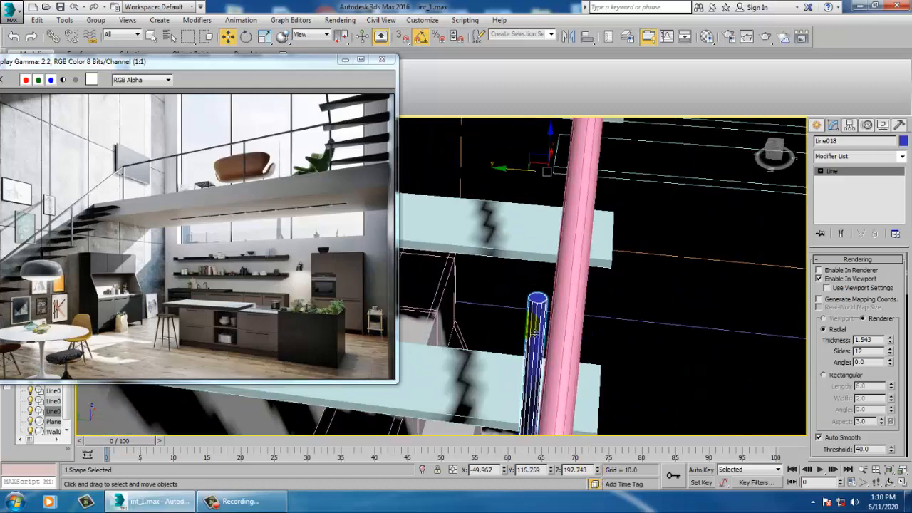
pyautogui.moveTo(542, 180); pyautogui.dragTo(555, 181)
# In the Front view, copy the stair post about 56 along negative X and 35 down onto a lower tread.
pyautogui.hotkey('alt', 'w')
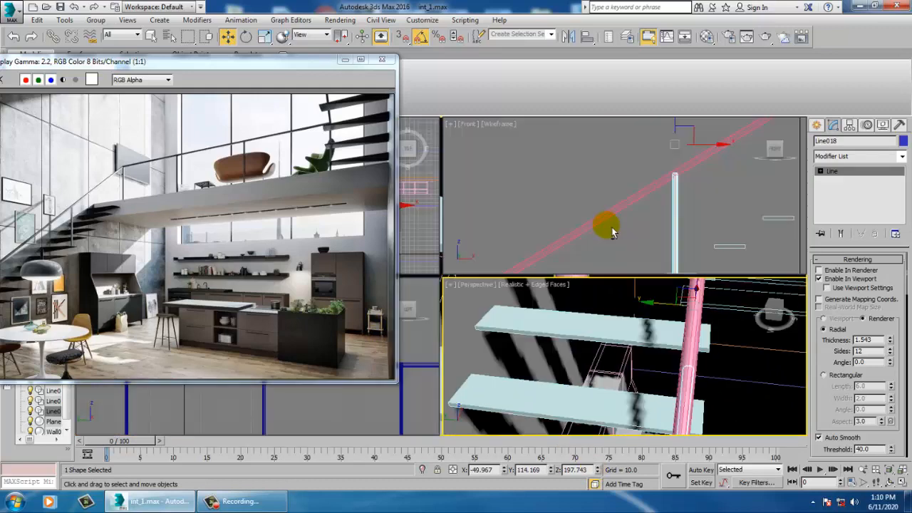
pyautogui.rightClick(734, 207)
pyautogui.hotkey('alt', 'w')
pyautogui.moveTo(630, 219); pyautogui.dragTo(688, 178, button='middle')
pyautogui.scroll(-5, 637, 244)
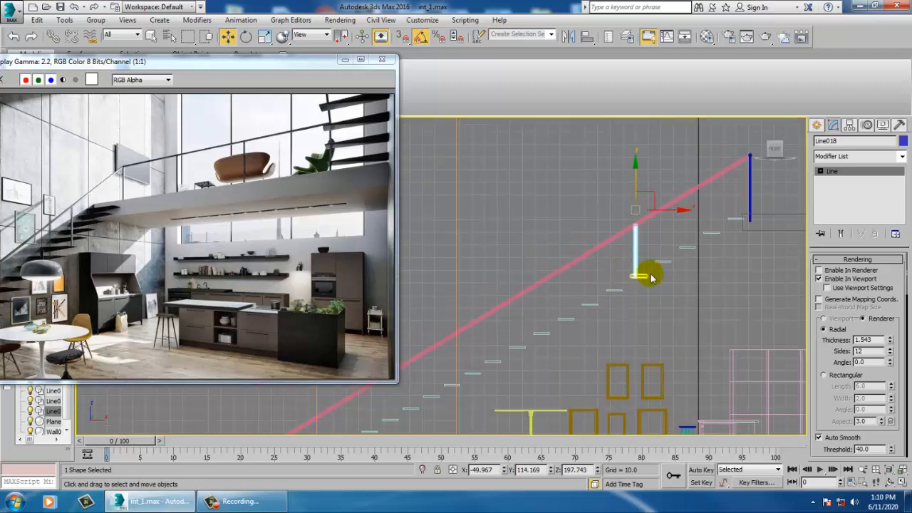
pyautogui.keyDown('shift'); pyautogui.moveTo(659, 201); pyautogui.dragTo(589, 244); pyautogui.keyUp('shift')
pyautogui.click(456, 302)
# Check the second stair post in the Perspective view, then copy it in the Front view about 58 along negative X and 34 down.
pyautogui.hotkey('alt', 'w')
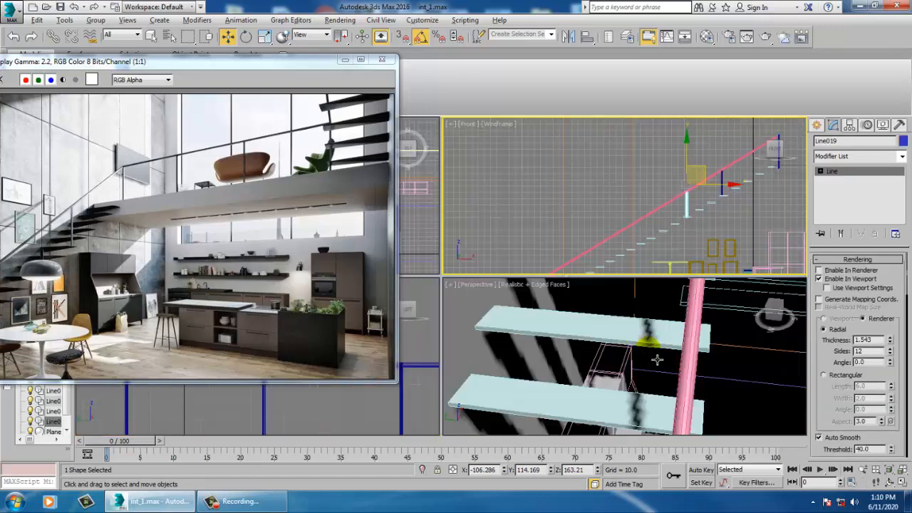
pyautogui.rightClick(656, 358)
pyautogui.press('z')
pyautogui.hotkey('alt', 'w')
pyautogui.scroll(-5, 585, 320)
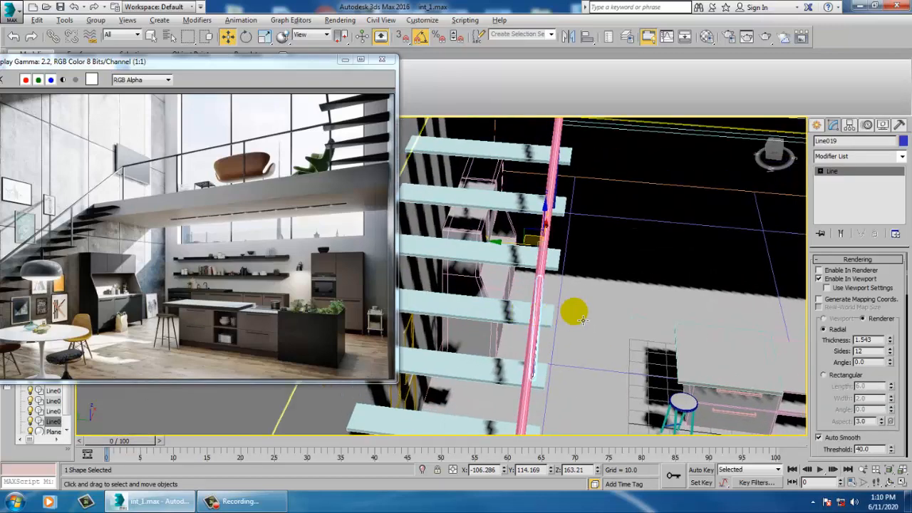
pyautogui.hotkey('alt', 'w')
pyautogui.rightClick(658, 187)
pyautogui.hotkey('alt', 'w')
pyautogui.moveTo(617, 227); pyautogui.dragTo(748, 188, button='middle')
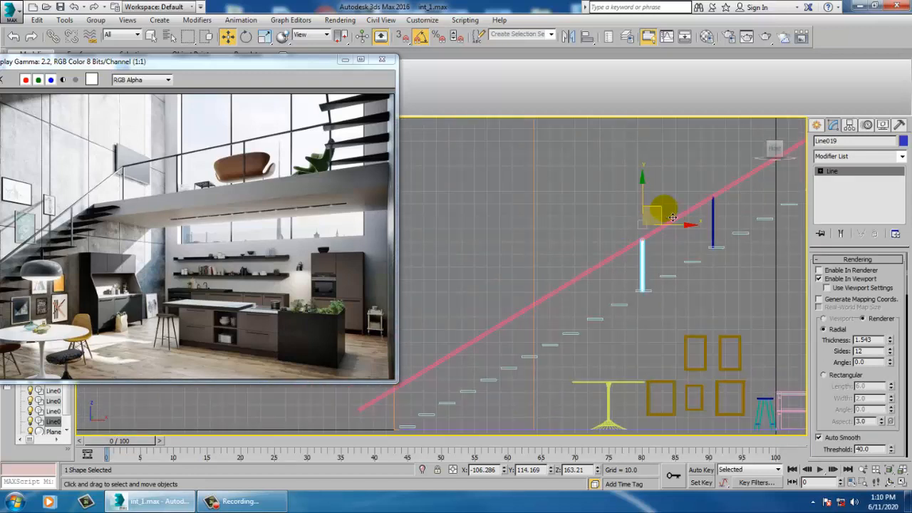
pyautogui.keyDown('shift'); pyautogui.moveTo(672, 217); pyautogui.dragTo(599, 258); pyautogui.keyUp('shift')
pyautogui.click(456, 297)
pyautogui.press('z')
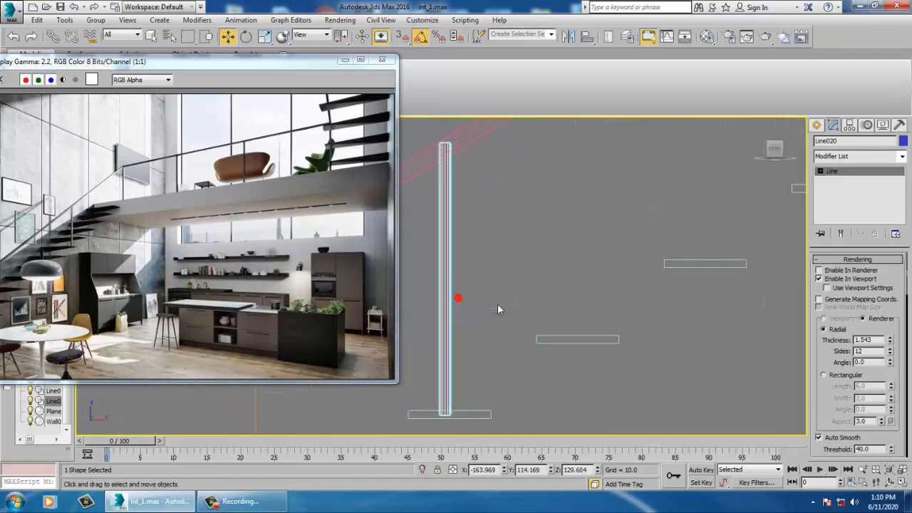
# Copy the third stair post about 64 along negative X and 39 down to make a fourth post under the handrail.
pyautogui.scroll(-8, 610, 244)
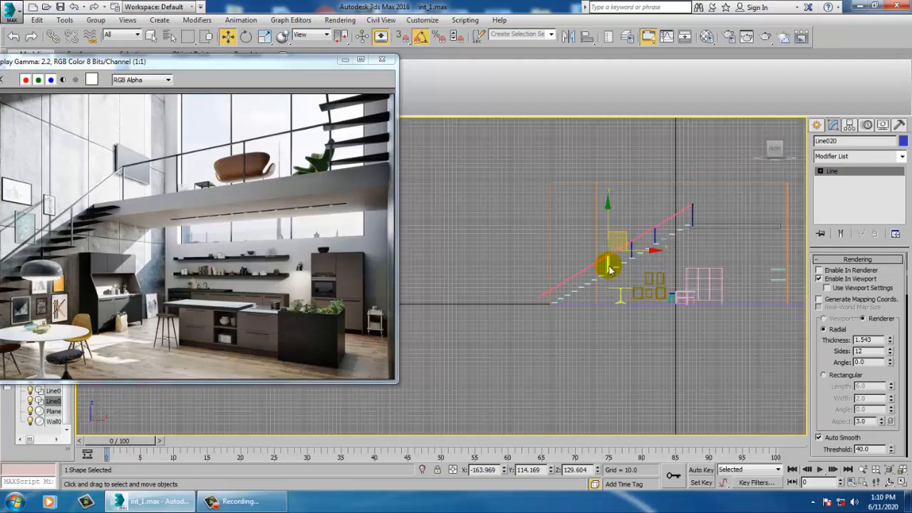
pyautogui.keyDown('shift'); pyautogui.moveTo(637, 224); pyautogui.dragTo(575, 256); pyautogui.keyUp('shift')
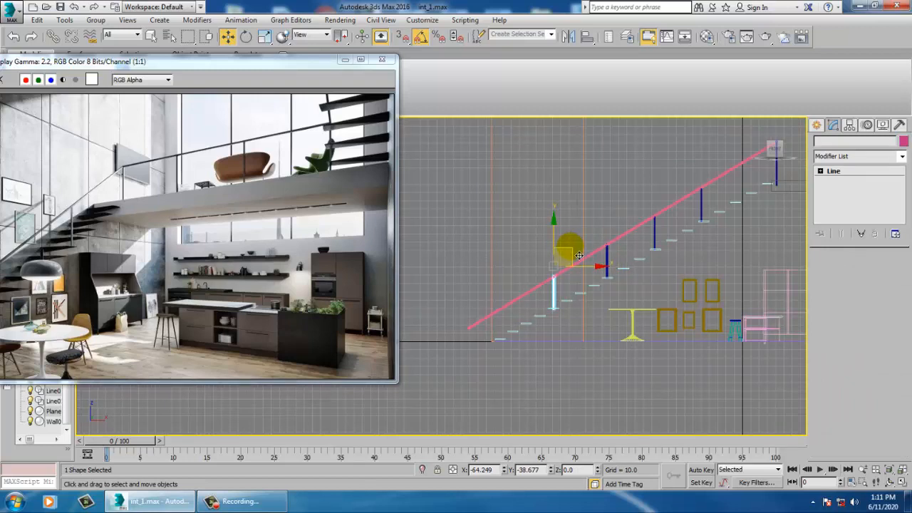
pyautogui.keyDown('shift'); pyautogui.moveTo(579, 257); pyautogui.dragTo(579, 257); pyautogui.keyUp('shift')
pyautogui.click(459, 299)
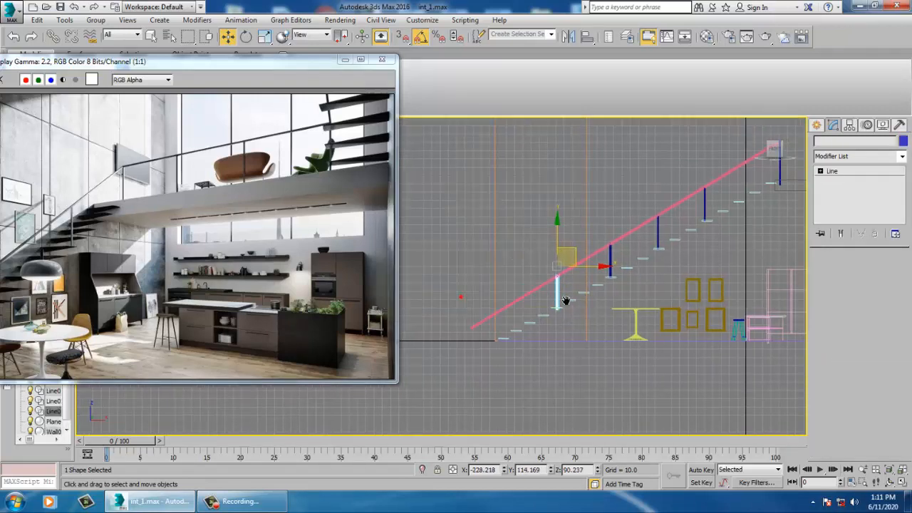
# Raise the fourth stair post's bottom vertex about 2.8 so it ends on its tread.
pyautogui.press('z')
pyautogui.moveTo(605, 286); pyautogui.dragTo(610, 306, button='middle')
pyautogui.press('1')
pyautogui.moveTo(549, 344); pyautogui.dragTo(636, 275)
pyautogui.moveTo(603, 354); pyautogui.dragTo(603, 397, button='middle')
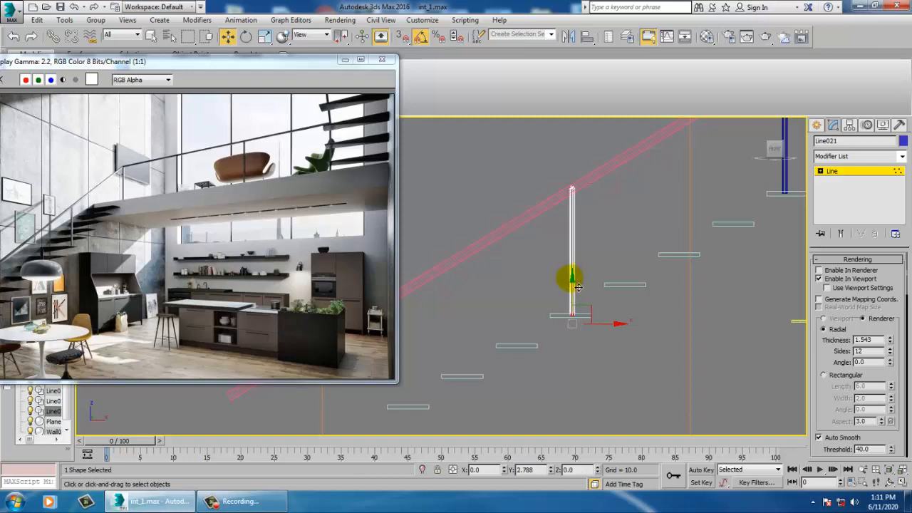
pyautogui.click(837, 171)
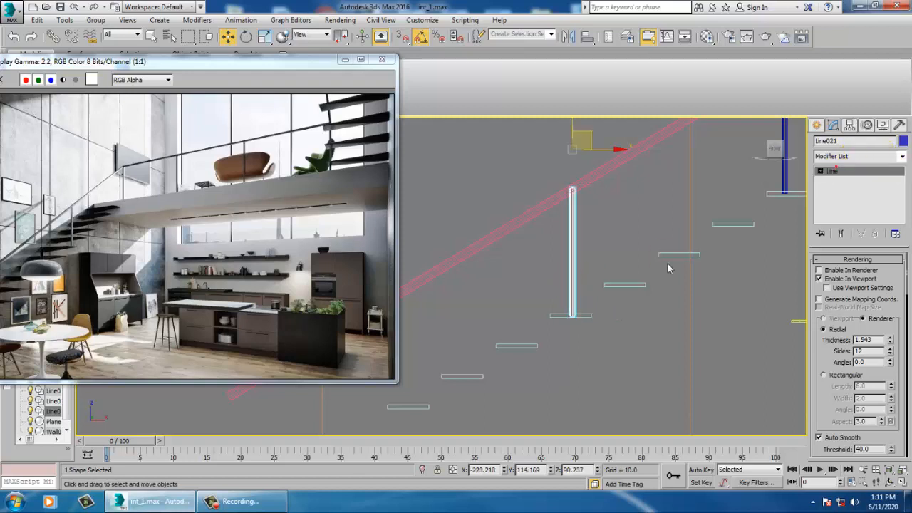
# Copy the fourth stair post about 68 along negative X and 41 down, and raise the copy's bottom vertex about 5 to its tread.
pyautogui.scroll(-4, 668, 267)
pyautogui.moveTo(648, 203); pyautogui.dragTo(668, 248, button='middle')
pyautogui.keyDown('shift'); pyautogui.moveTo(683, 247); pyautogui.dragTo(572, 316); pyautogui.keyUp('shift')
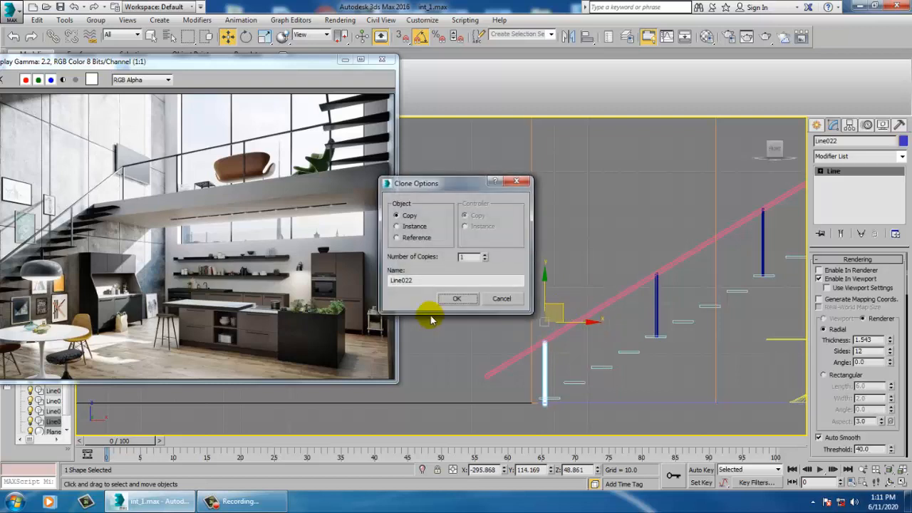
pyautogui.click(457, 298)
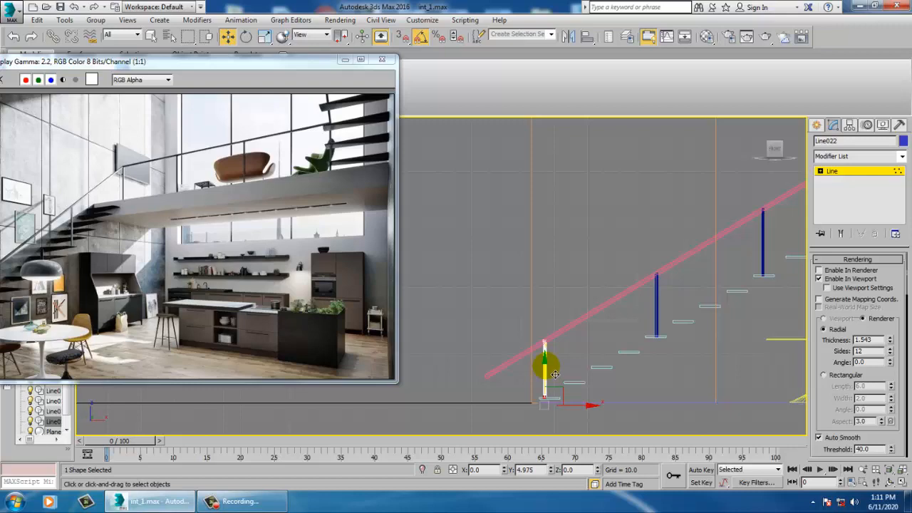
# Select every object in the scene from the Perspective view and assign them the 01 - Default material.
pyautogui.hotkey('alt', 'w')
pyautogui.rightClick(713, 376)
pyautogui.hotkey('alt', 'w')
pyautogui.scroll(-6, 709, 371)
pyautogui.moveTo(621, 306); pyautogui.dragTo(531, 299, button='middle')
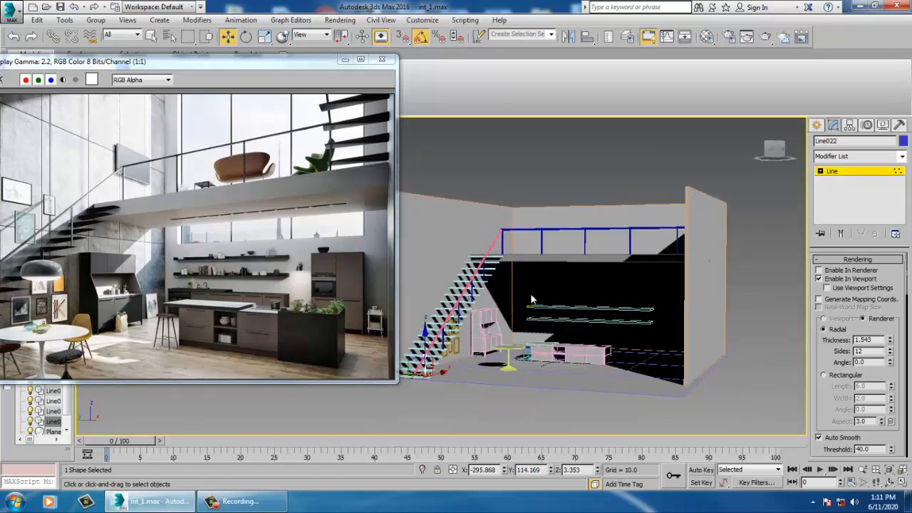
pyautogui.click(856, 174)
pyautogui.hotkey('ctrl', 'a')
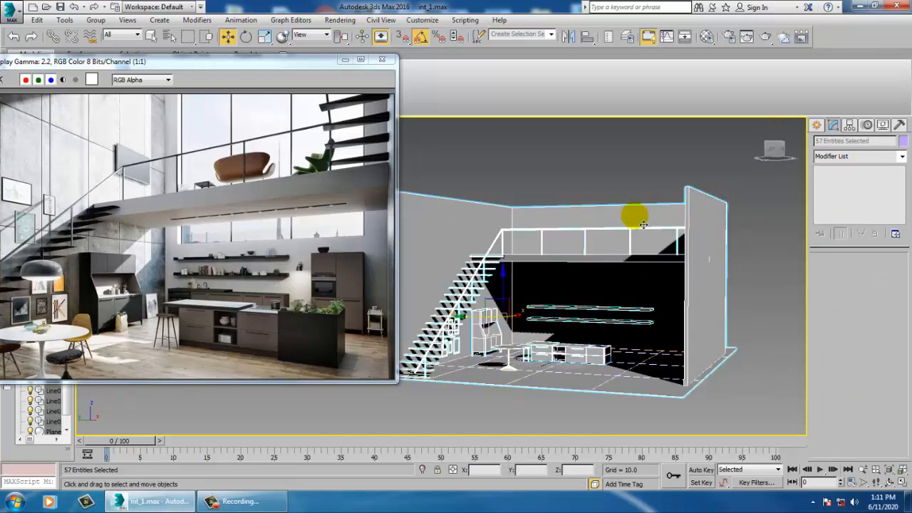
pyautogui.press('m')
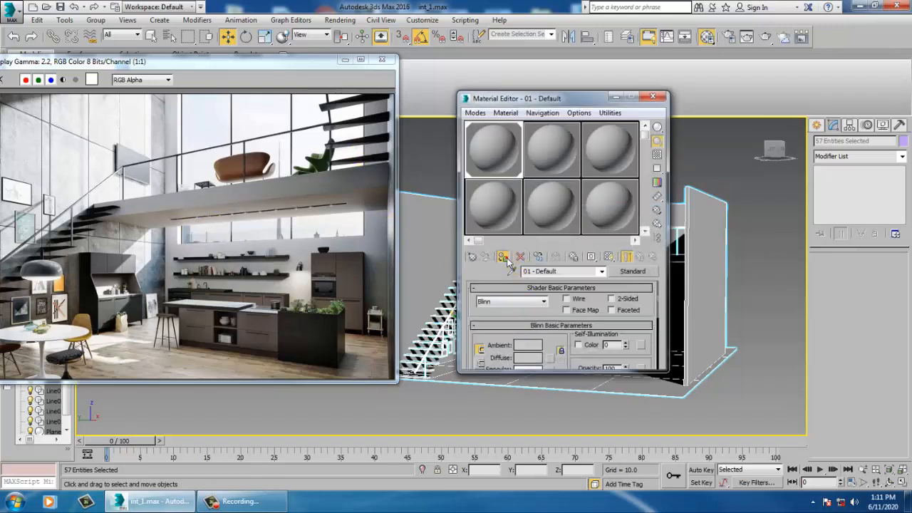
pyautogui.click(502, 257)
pyautogui.click(652, 97)
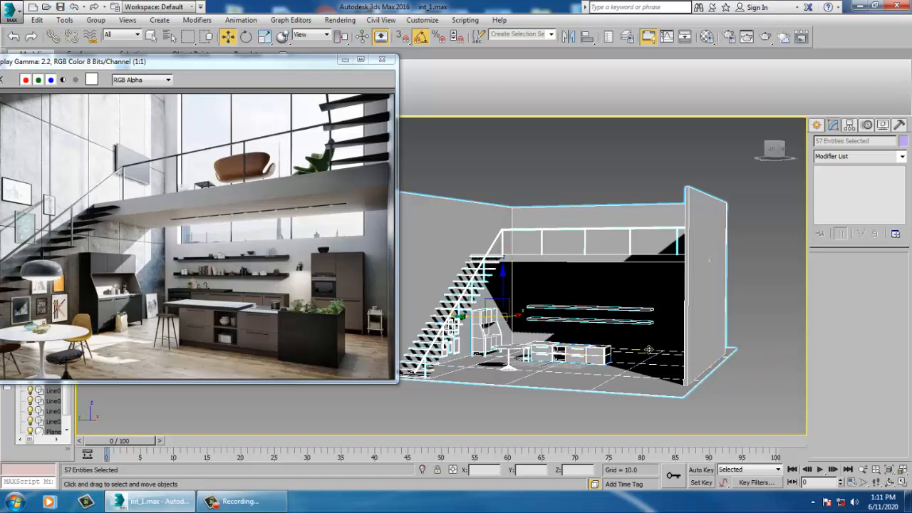
# Examine the kitchen counters and wall shelves in the enlarged reference image and compare them with the model.
pyautogui.scroll(3, 602, 332)
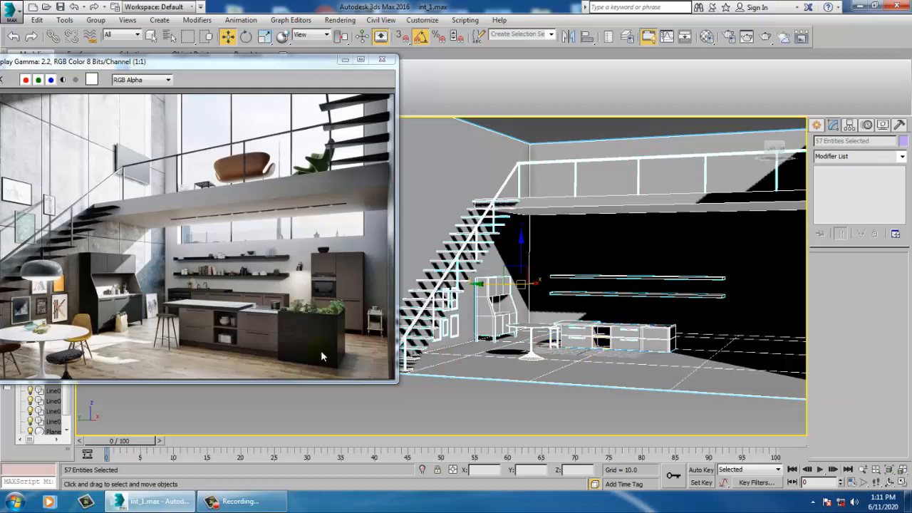
pyautogui.click(306, 290)
pyautogui.scroll(2, 305, 287)
pyautogui.scroll(-1, 177, 315)
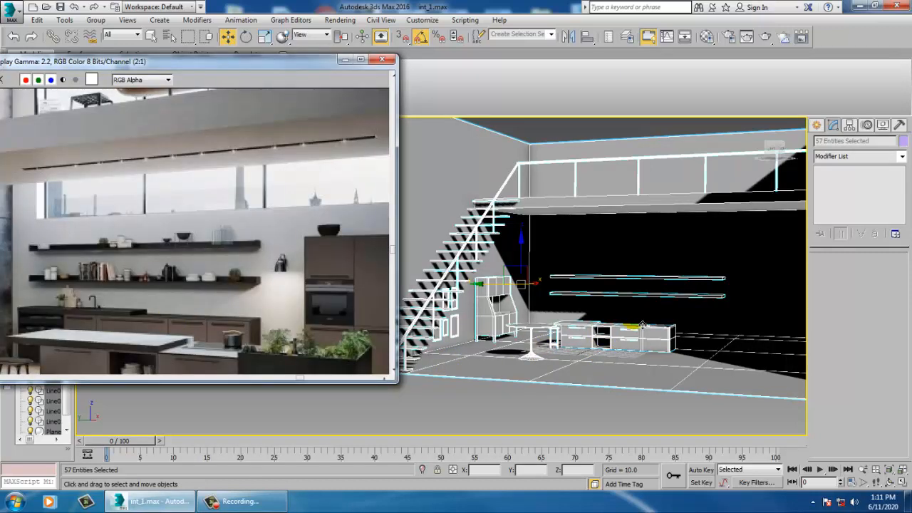
pyautogui.keyDown('alt'); pyautogui.moveTo(586, 327); pyautogui.dragTo(651, 330, button='middle'); pyautogui.keyUp('alt')
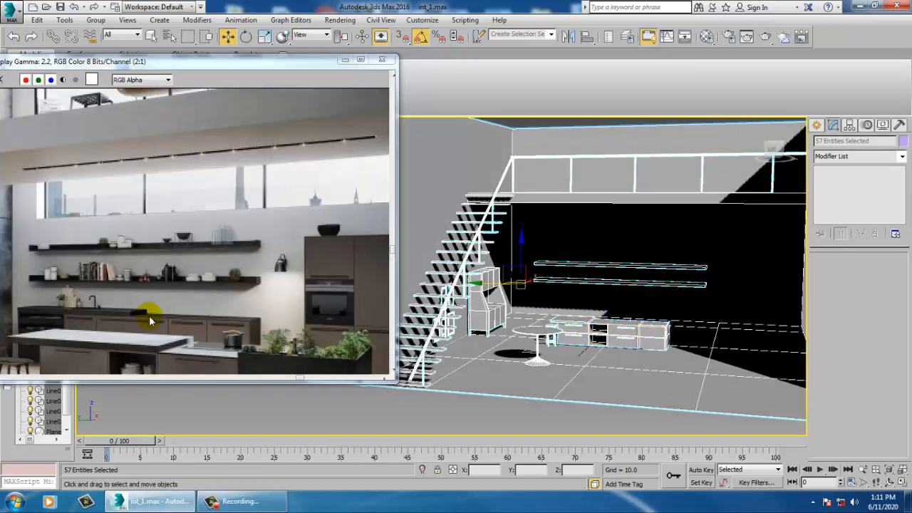
# Create a box about 291 long, 58 wide and 26 high against the wall beneath the two shelves, drawing its base in the Top view.
pyautogui.click(831, 133)
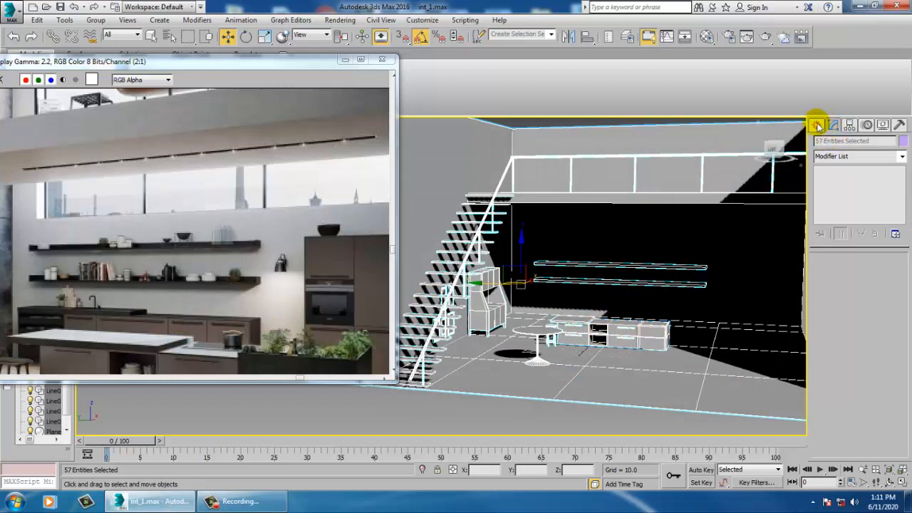
pyautogui.click(817, 125)
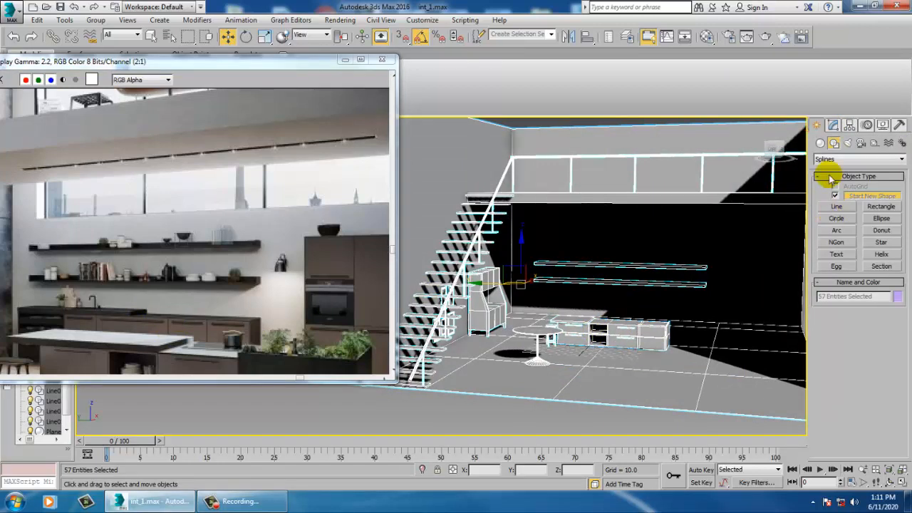
pyautogui.click(819, 143)
pyautogui.click(838, 199)
pyautogui.keyDown('alt'); pyautogui.moveTo(602, 289); pyautogui.dragTo(342, 310, button='middle'); pyautogui.keyUp('alt')
pyautogui.hotkey('shift', 'z')
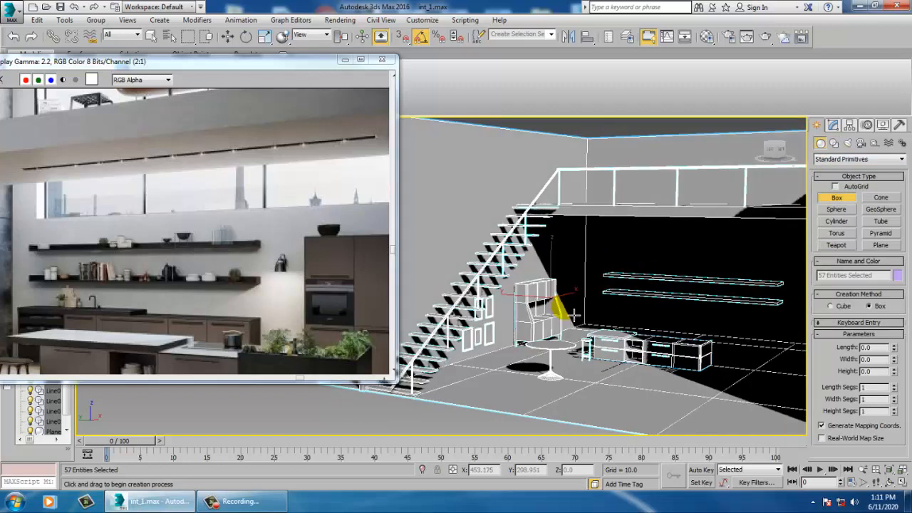
pyautogui.scroll(2, 574, 318)
pyautogui.hotkey('alt', 'w')
pyautogui.click(407, 213)
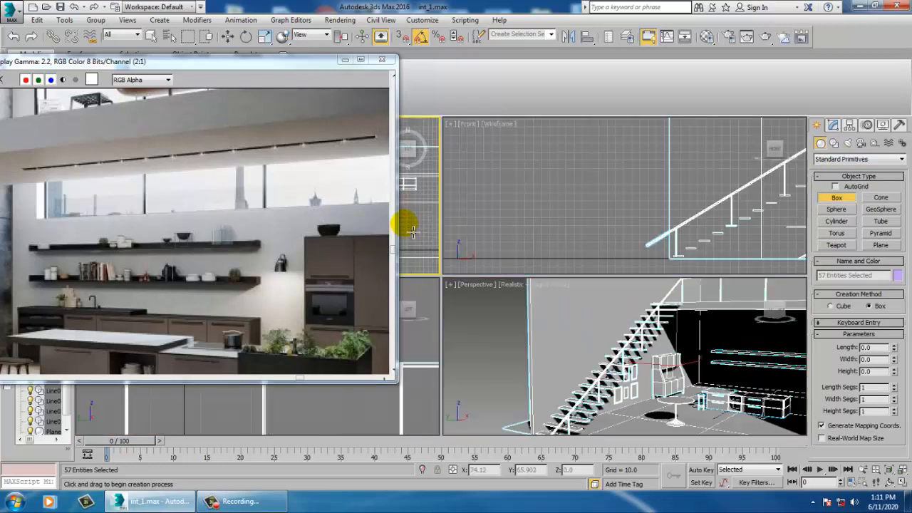
pyautogui.hotkey('alt', 'w')
pyautogui.scroll(2, 573, 239)
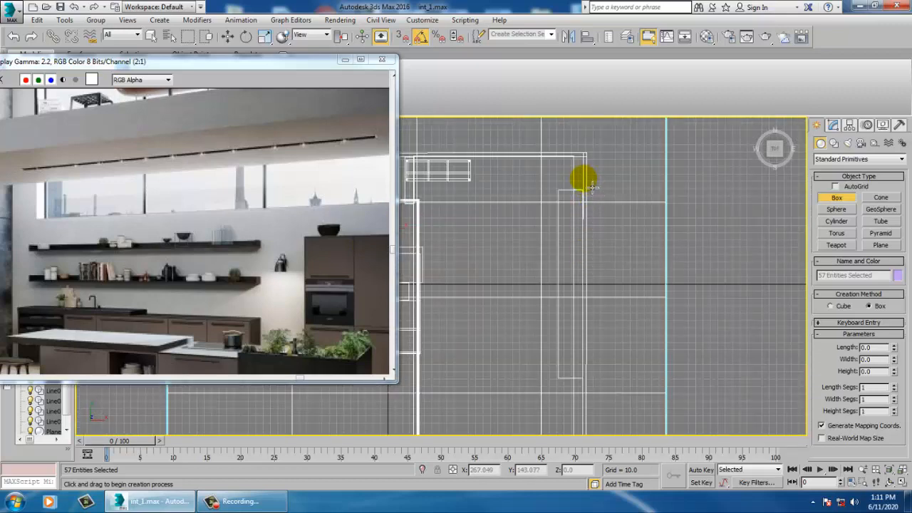
pyautogui.moveTo(583, 177); pyautogui.dragTo(546, 398)
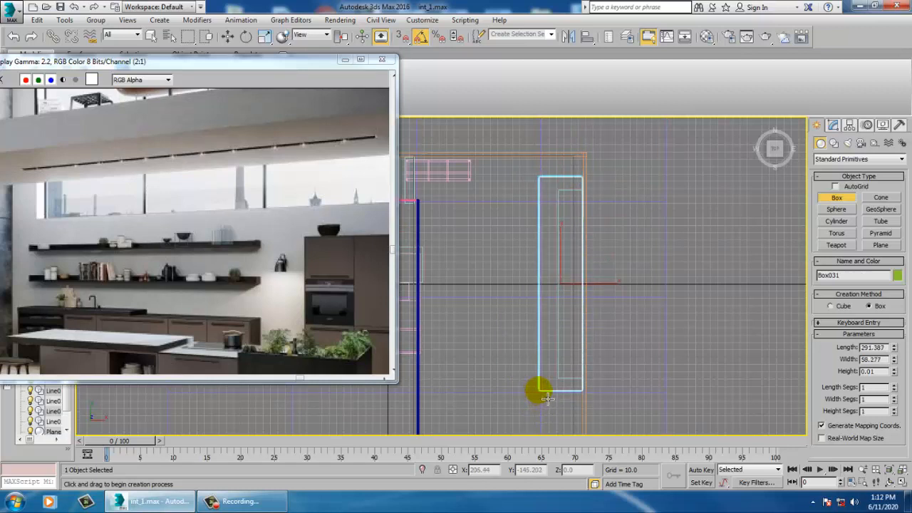
pyautogui.click(550, 380)
# Convert the new counter box to an Editable Poly in the Front view.
pyautogui.press('w')
pyautogui.hotkey('alt', 'w')
pyautogui.rightClick(693, 371)
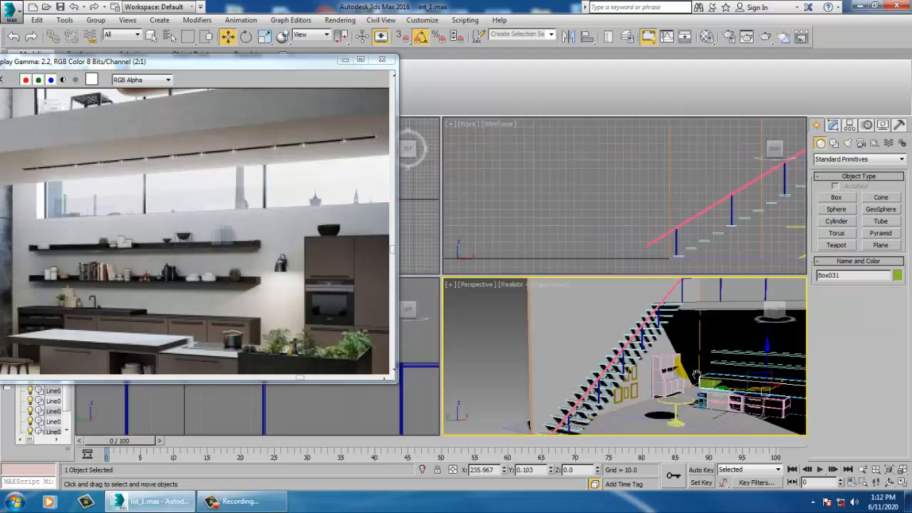
pyautogui.hotkey('alt', 'w')
pyautogui.keyDown('alt'); pyautogui.moveTo(694, 370); pyautogui.dragTo(617, 362, button='middle'); pyautogui.keyUp('alt')
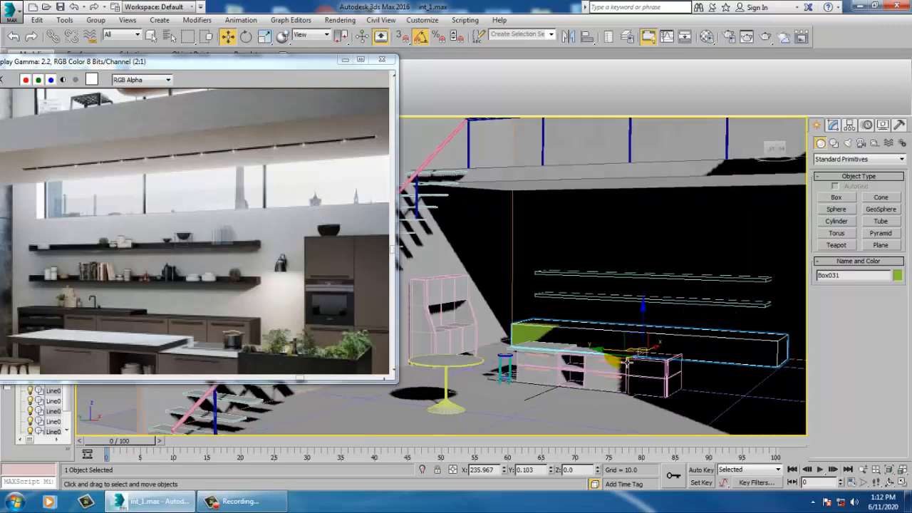
pyautogui.scroll(4, 623, 362)
pyautogui.hotkey('alt', 'w')
pyautogui.rightClick(679, 250)
pyautogui.hotkey('alt', 'w')
pyautogui.moveTo(682, 253); pyautogui.dragTo(523, 202, button='middle')
pyautogui.press('z')
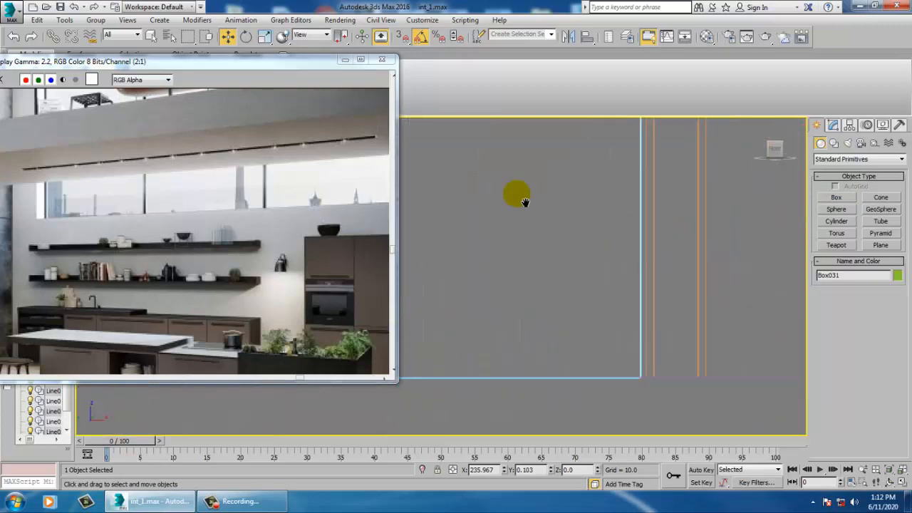
pyautogui.scroll(-5, 559, 270)
pyautogui.moveTo(530, 252); pyautogui.dragTo(676, 303, button='middle')
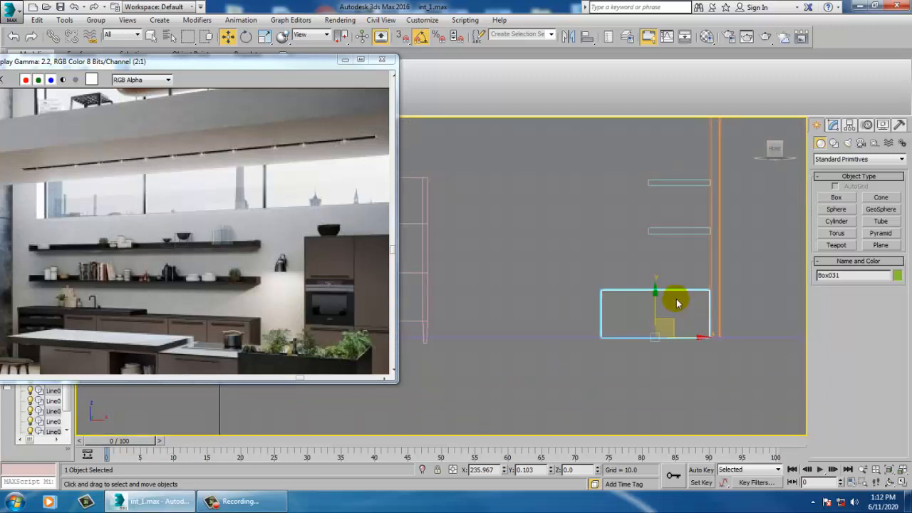
pyautogui.rightClick(663, 289)
pyautogui.moveTo(438, 286); pyautogui.dragTo(512, 318, button='middle')
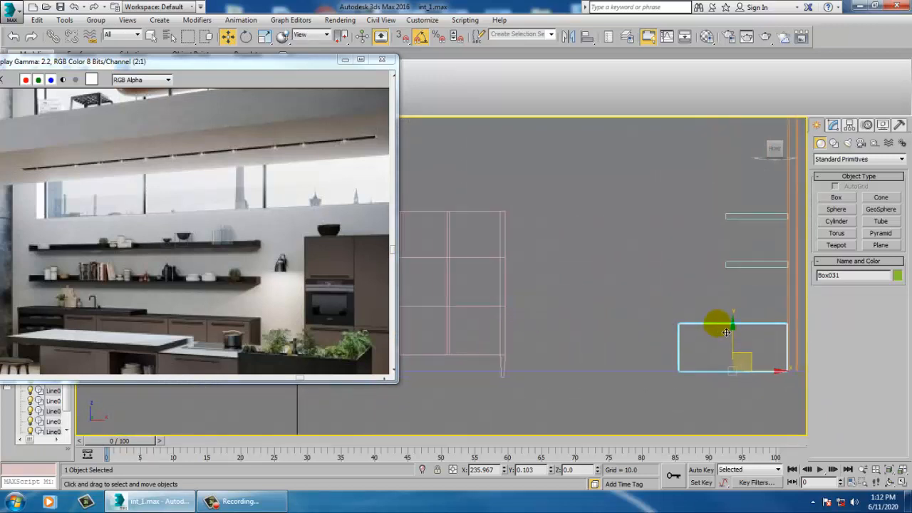
pyautogui.rightClick(725, 332)
pyautogui.moveTo(765, 435)
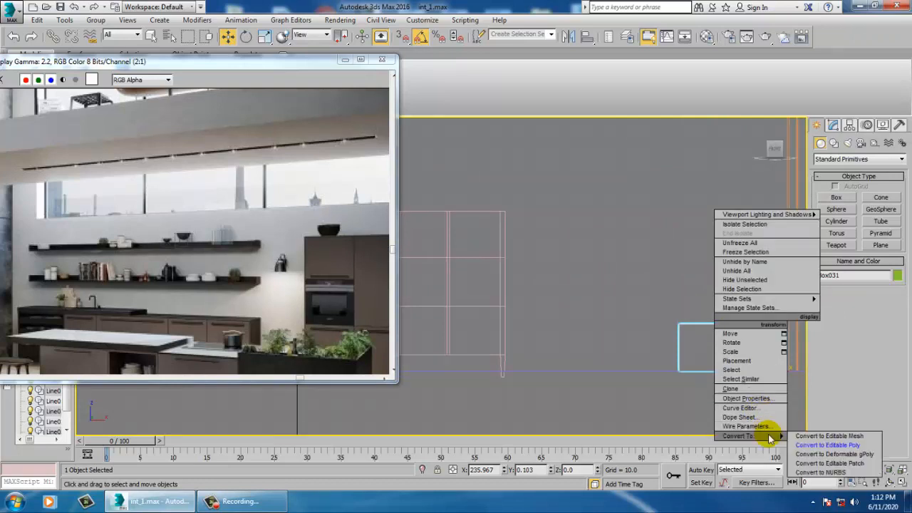
pyautogui.click(826, 444)
# Raise the counter box's top vertices to a height of about 36.2.
pyautogui.moveTo(797, 338); pyautogui.dragTo(797, 338)
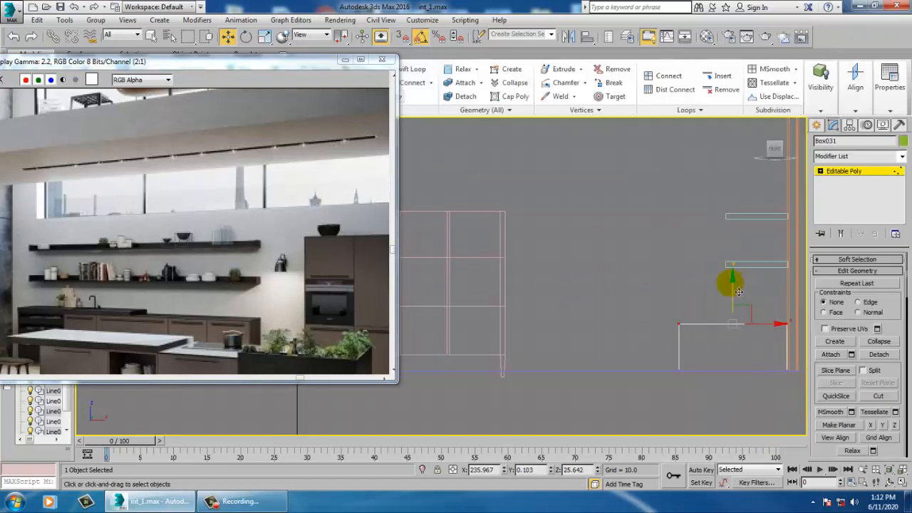
pyautogui.moveTo(738, 292); pyautogui.dragTo(742, 270)
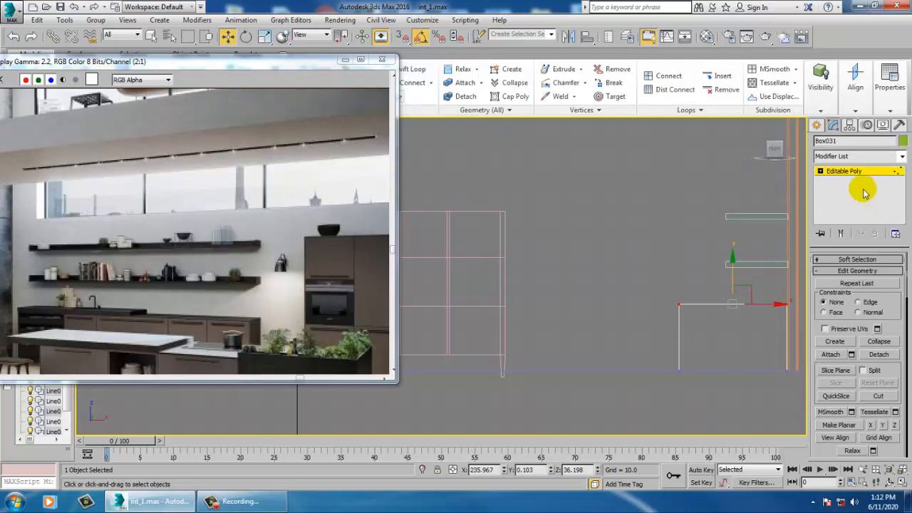
pyautogui.click(854, 174)
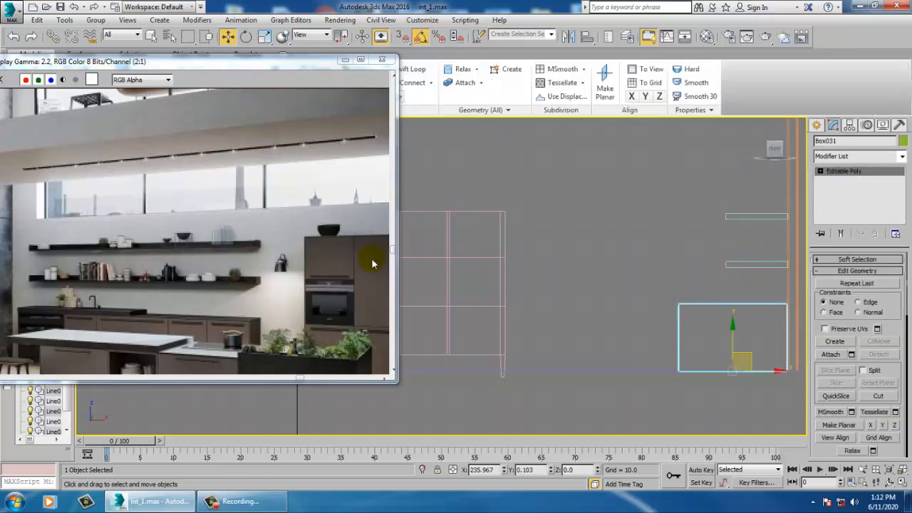
# Move both wall shelves up about 8.4 in the Front view to match the spacing in the reference image.
pyautogui.moveTo(373, 263); pyautogui.dragTo(510, 271, button='middle')
pyautogui.moveTo(297, 230); pyautogui.dragTo(315, 235, button='middle')
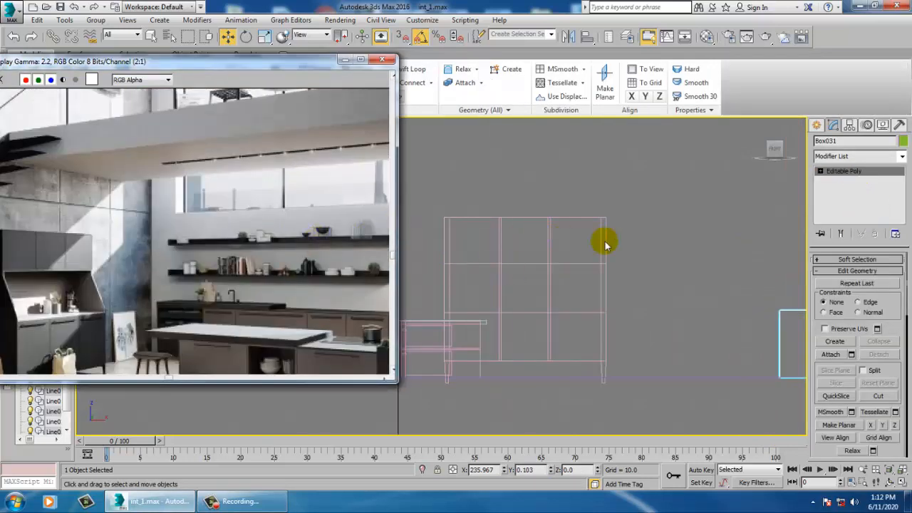
pyautogui.moveTo(605, 240); pyautogui.dragTo(614, 271, button='middle')
pyautogui.click(695, 268)
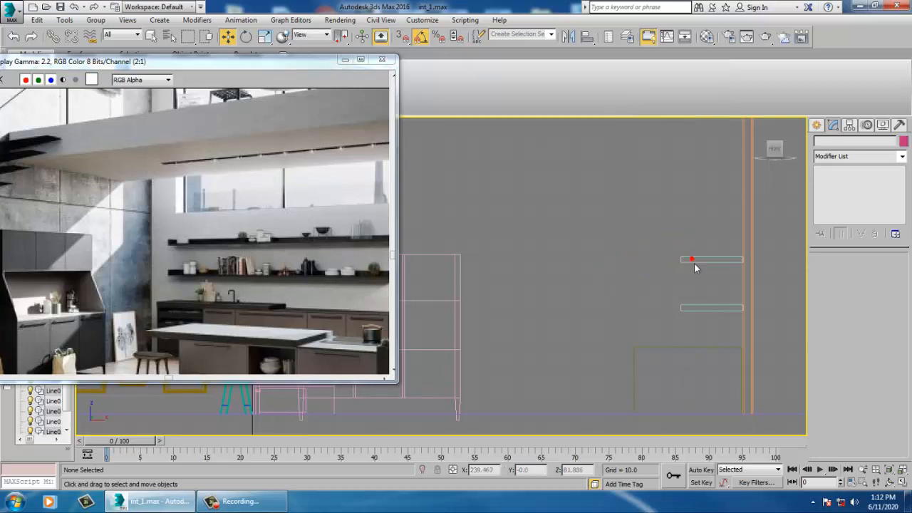
pyautogui.click(697, 261)
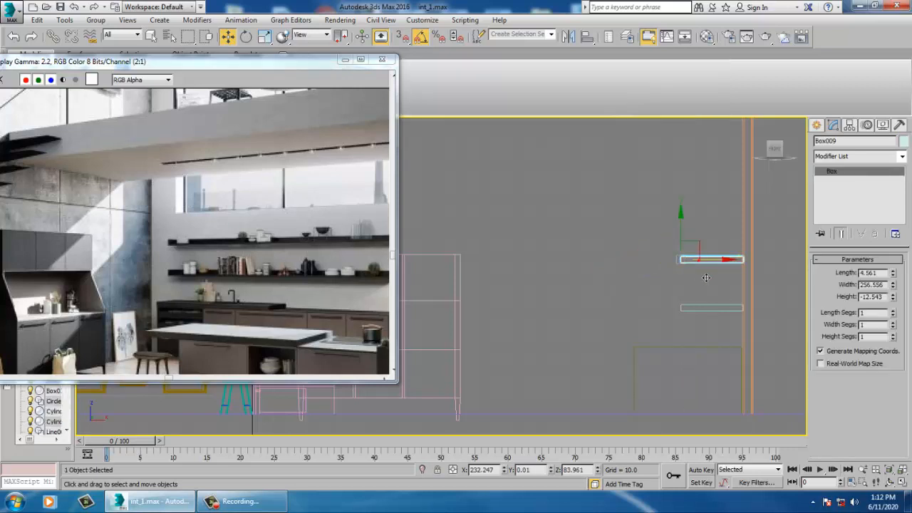
pyautogui.keyDown('ctrl'); pyautogui.click(717, 316); pyautogui.keyUp('ctrl')
pyautogui.moveTo(710, 238); pyautogui.dragTo(710, 220)
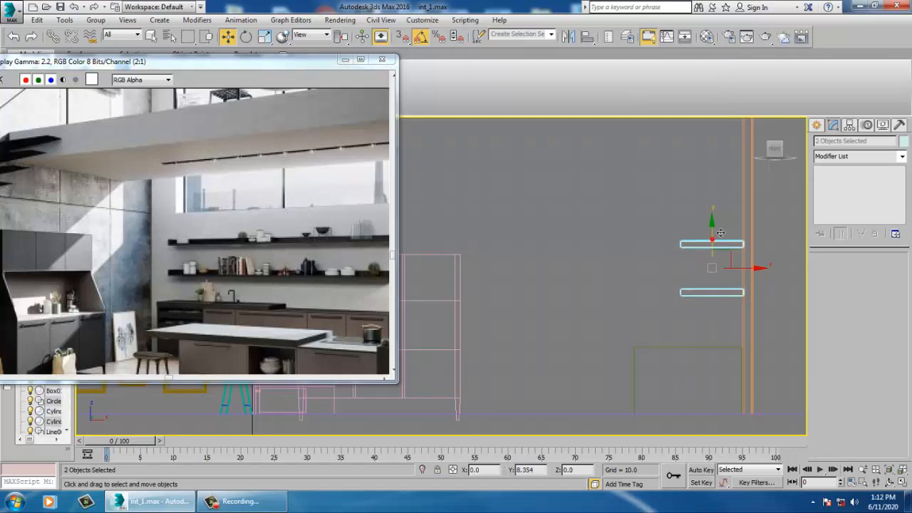
# Select the counter box in the Perspective view, set its display to Shaded, and reposition the reference image window beside the model.
pyautogui.hotkey('alt', 'w')
pyautogui.rightClick(718, 334)
pyautogui.hotkey('alt', 'w')
pyautogui.moveTo(711, 344)
pyautogui.keyDown('alt'); pyautogui.mouseDown(button='middle')
pyautogui.moveTo(647, 344)
pyautogui.moveTo(651, 368)
pyautogui.moveTo(588, 368)
pyautogui.moveTo(605, 419)
pyautogui.moveTo(600, 378)
pyautogui.moveTo(620, 356)
pyautogui.moveTo(617, 285)
pyautogui.mouseUp(button='middle'); pyautogui.keyUp('alt')
pyautogui.click(648, 341)
pyautogui.moveTo(225, 61); pyautogui.dragTo(98, 220)
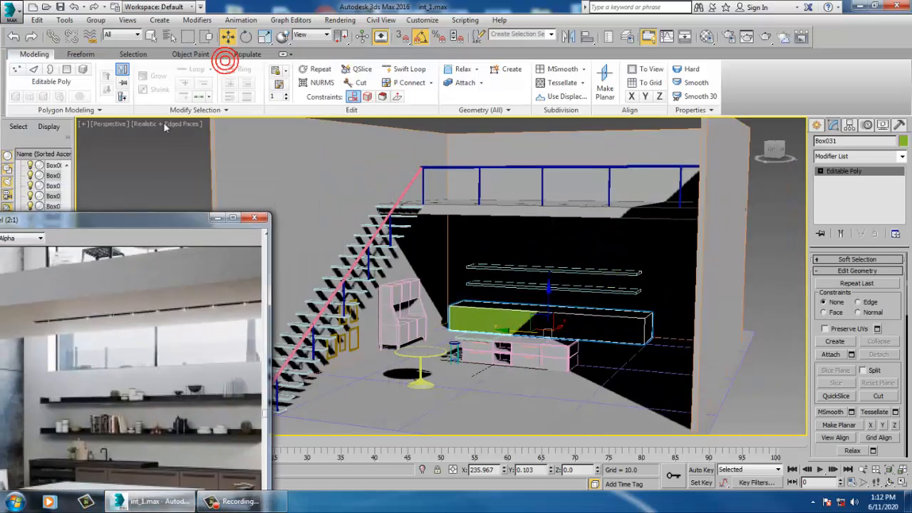
pyautogui.click(169, 125)
pyautogui.click(193, 150)
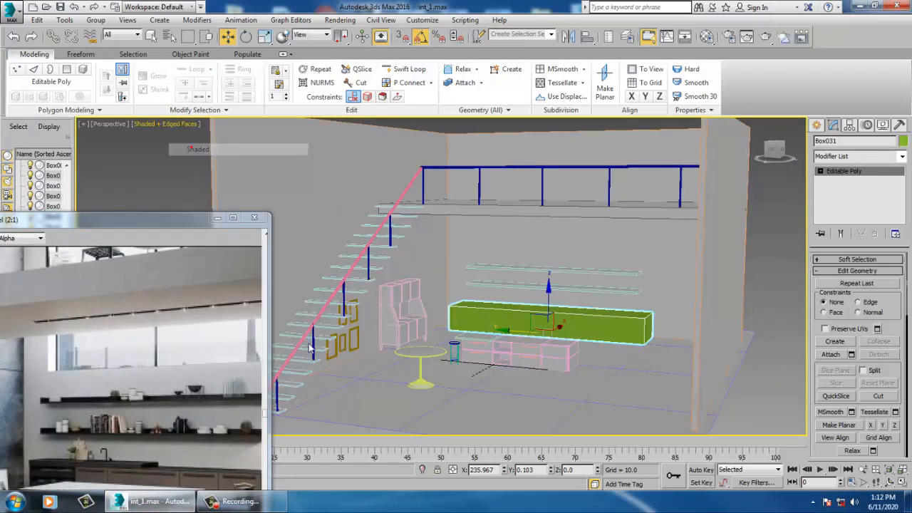
pyautogui.scroll(5, 618, 329)
pyautogui.scroll(3, 617, 329)
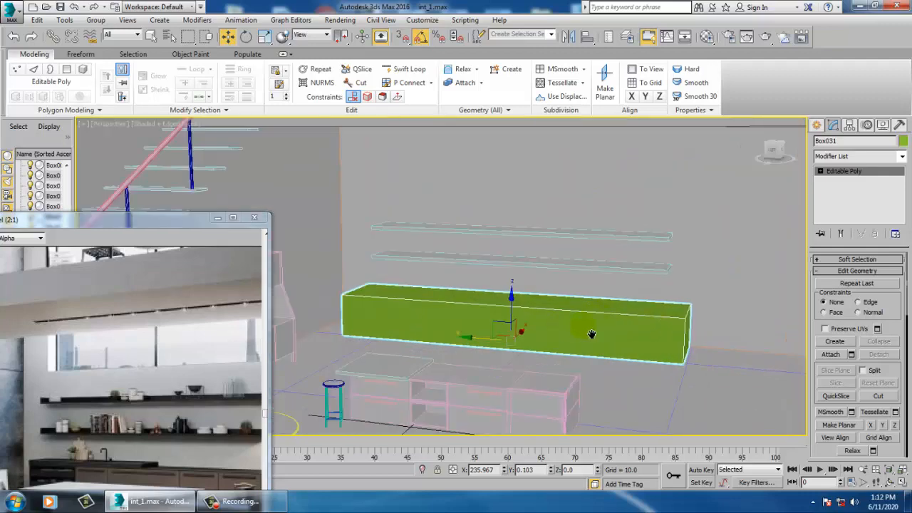
pyautogui.moveTo(126, 220); pyautogui.dragTo(165, 135)
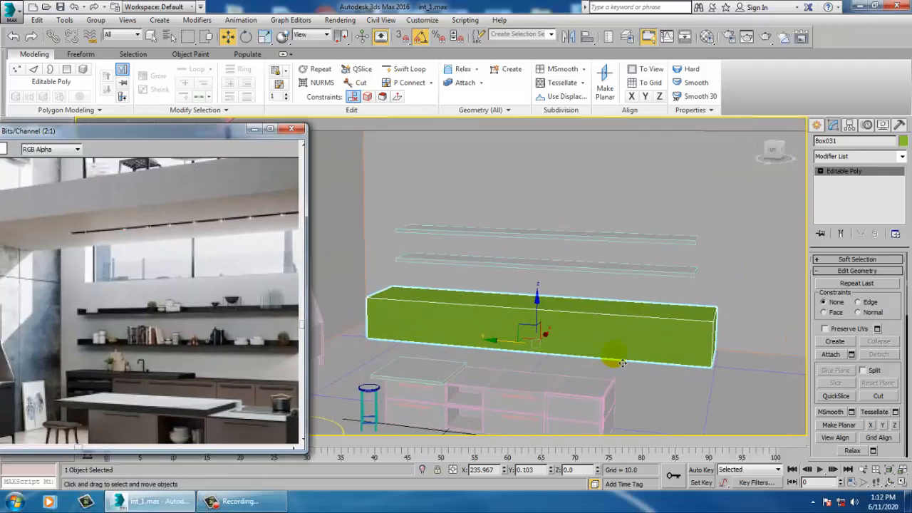
# Convert the already editable counter box to an Editable Poly again.
pyautogui.keyDown('alt'); pyautogui.moveTo(540, 312); pyautogui.dragTo(569, 328, button='middle'); pyautogui.keyUp('alt')
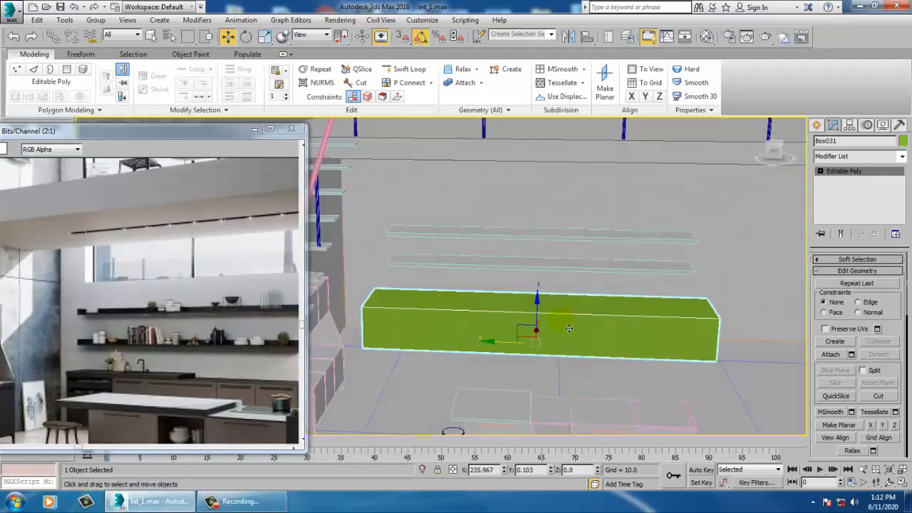
pyautogui.keyDown('alt'); pyautogui.moveTo(725, 344); pyautogui.dragTo(611, 327, button='middle'); pyautogui.keyUp('alt')
pyautogui.rightClick(611, 326)
pyautogui.moveTo(671, 442)
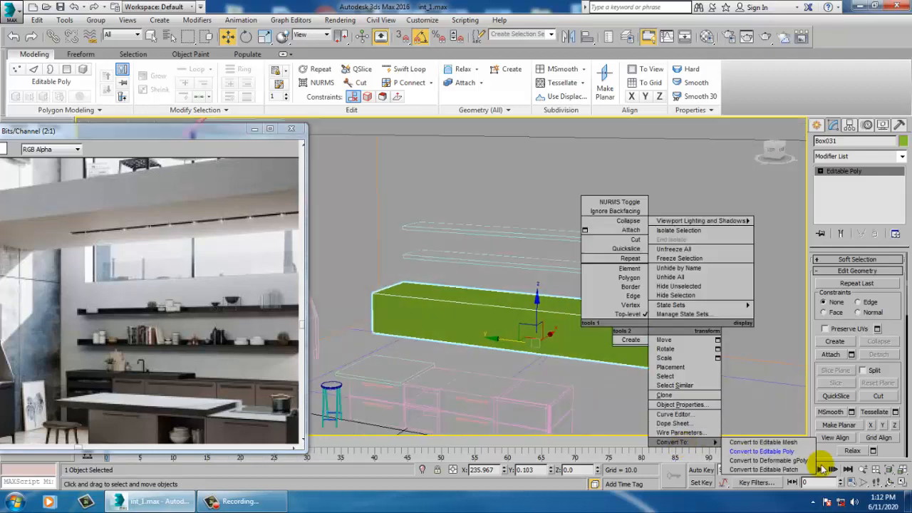
pyautogui.click(805, 454)
# Try to isolate the counter box together with the wall shelves.
pyautogui.keyDown('alt'); pyautogui.moveTo(552, 319); pyautogui.dragTo(607, 298, button='middle'); pyautogui.keyUp('alt')
pyautogui.hotkey('alt', 'q')
pyautogui.keyDown('ctrl'); pyautogui.click(575, 266); pyautogui.keyUp('ctrl')
pyautogui.keyDown('ctrl'); pyautogui.click(581, 246); pyautogui.keyUp('ctrl')
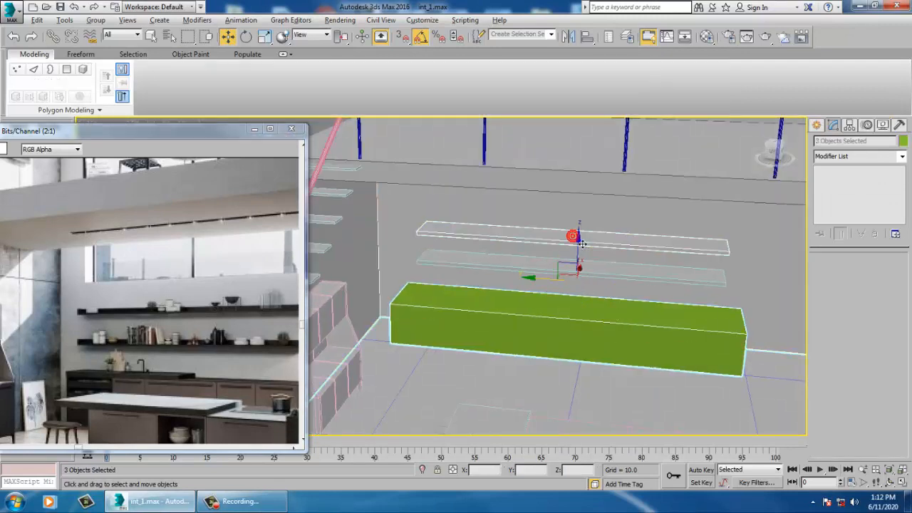
pyautogui.hotkey('alt', 'q')
pyautogui.keyDown('alt'); pyautogui.moveTo(582, 243); pyautogui.dragTo(693, 240, button='middle'); pyautogui.keyUp('alt')
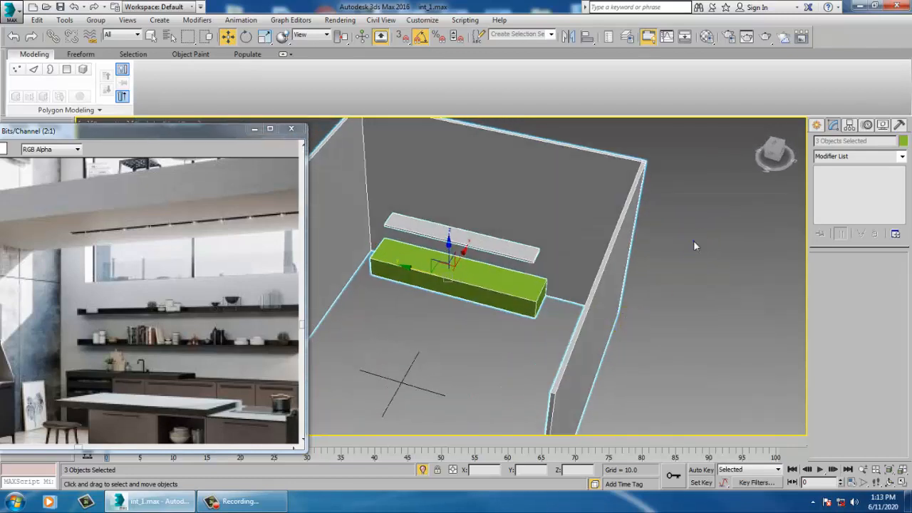
pyautogui.rightClick(693, 240)
pyautogui.click(713, 150)
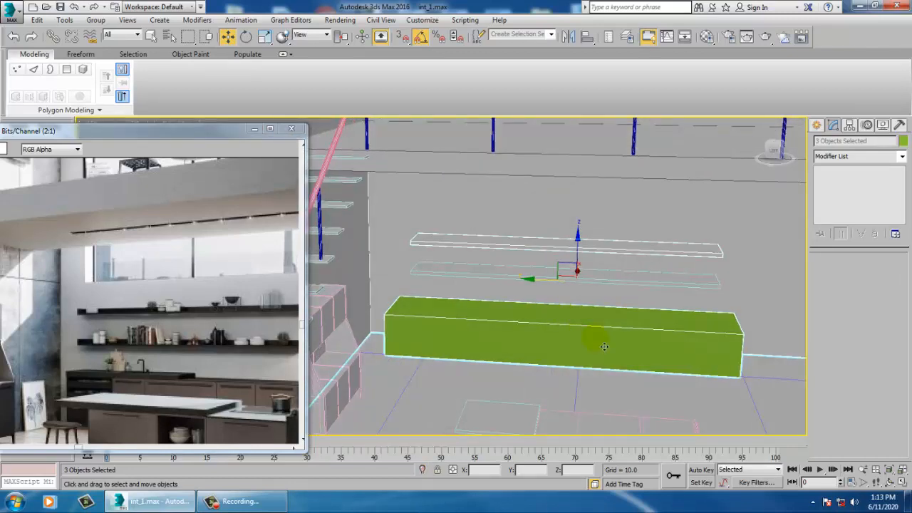
# Select only the counter box and scale it along Z to about 104 percent.
pyautogui.keyDown('alt'); pyautogui.moveTo(608, 351); pyautogui.dragTo(591, 335, button='middle'); pyautogui.keyUp('alt')
pyautogui.moveTo(641, 352); pyautogui.dragTo(630, 344, button='middle')
pyautogui.press('r')
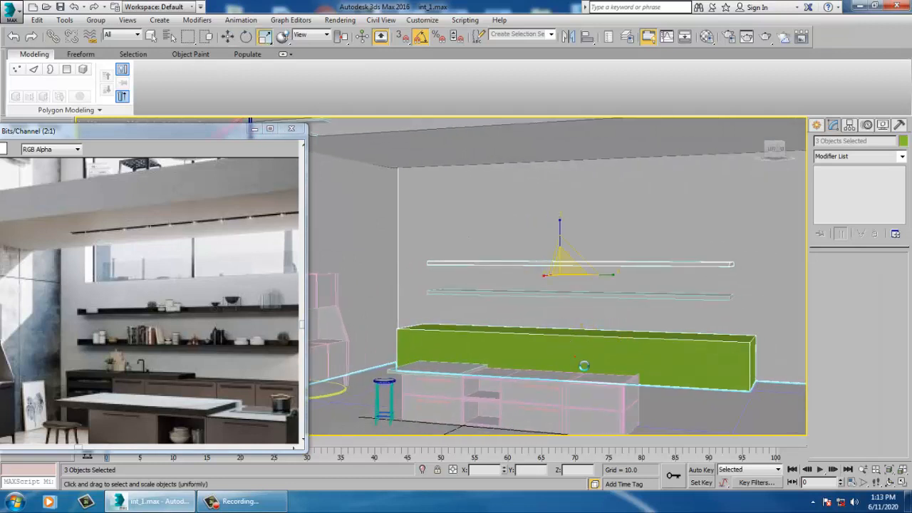
pyautogui.click(584, 366)
pyautogui.moveTo(569, 325)
pyautogui.mouseDown()
pyautogui.moveTo(568, 315)
pyautogui.moveTo(575, 333)
pyautogui.mouseUp()
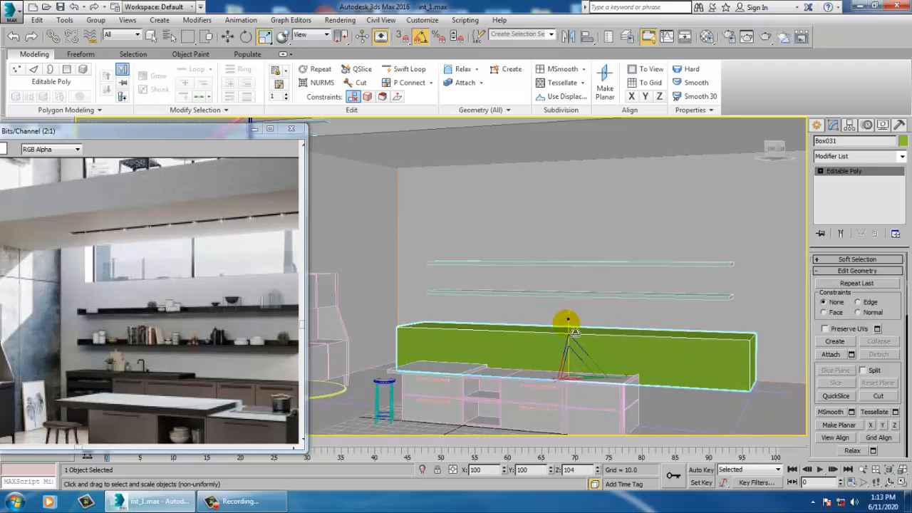
pyautogui.moveTo(567, 323); pyautogui.dragTo(568, 326)
# Add four narrow pairs of vertical edge loops along the counter box with Swift Loop, dividing it into five cabinet sections.
pyautogui.keyDown('alt'); pyautogui.moveTo(655, 383); pyautogui.dragTo(667, 368, button='middle'); pyautogui.keyUp('alt')
pyautogui.press('w')
pyautogui.keyDown('alt'); pyautogui.moveTo(612, 371); pyautogui.dragTo(625, 379, button='middle'); pyautogui.keyUp('alt')
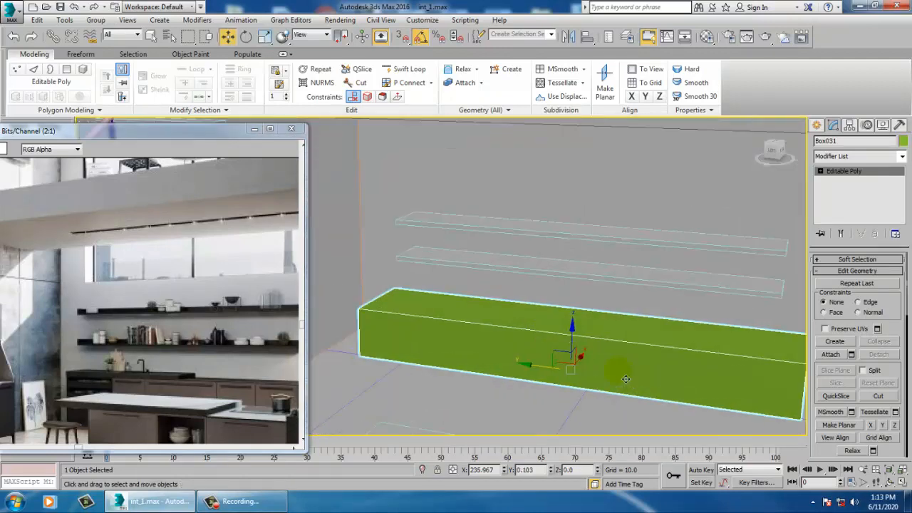
pyautogui.click(403, 69)
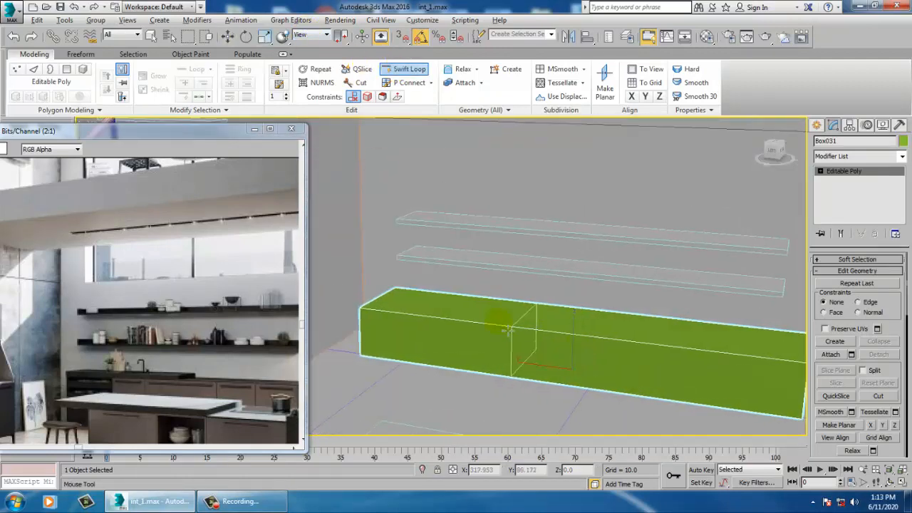
pyautogui.scroll(3, 451, 331)
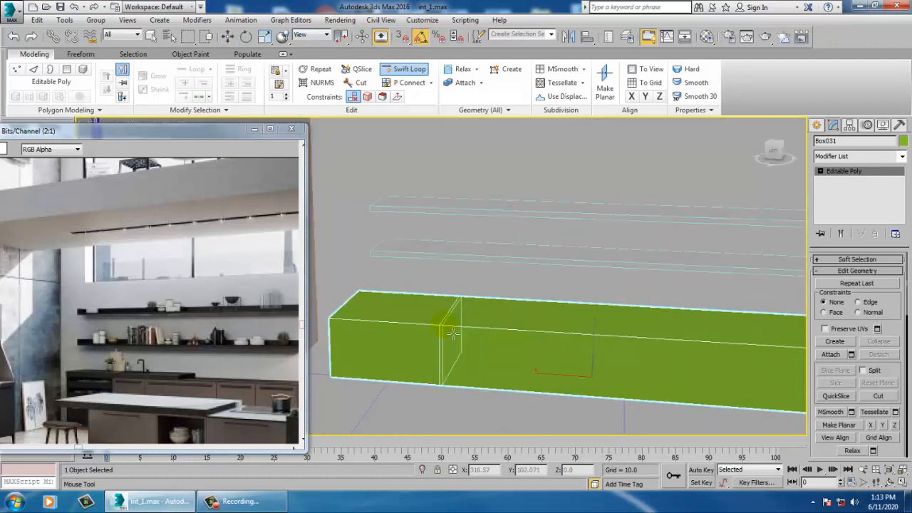
pyautogui.click(454, 331)
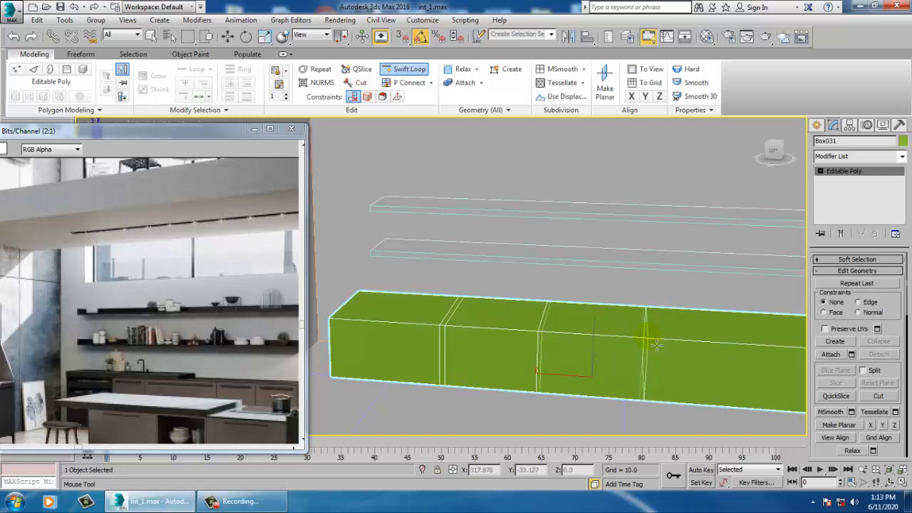
pyautogui.moveTo(713, 378); pyautogui.dragTo(531, 375, button='middle')
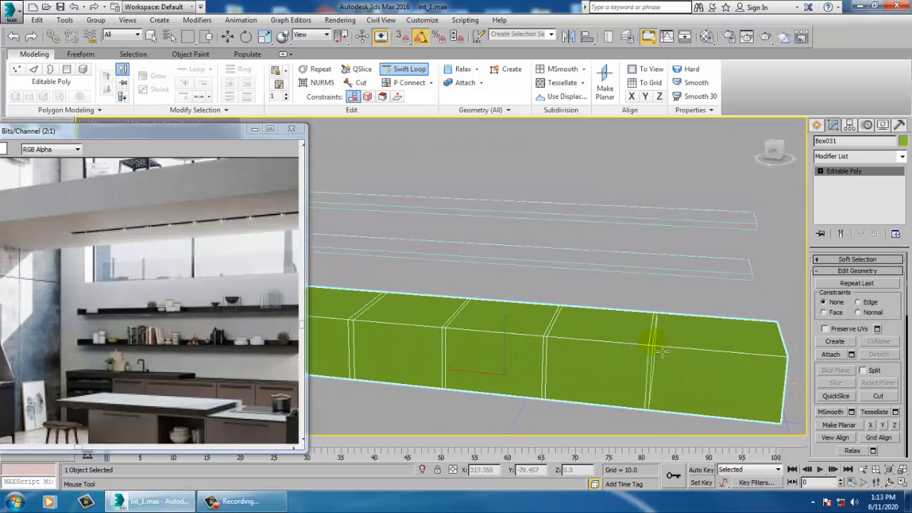
# Select the front polygons of the four wide cabinet sections on the counter box, leaving the outer section beside the stairs unselected.
pyautogui.press('w')
pyautogui.keyDown('alt'); pyautogui.moveTo(618, 363); pyautogui.dragTo(760, 356, button='middle'); pyautogui.keyUp('alt')
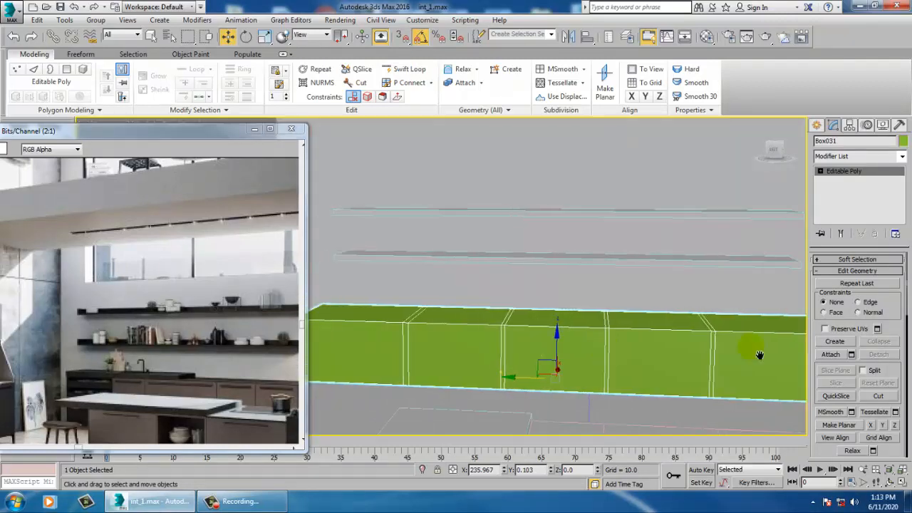
pyautogui.keyDown('alt'); pyautogui.moveTo(570, 362); pyautogui.dragTo(667, 371, button='middle'); pyautogui.keyUp('alt')
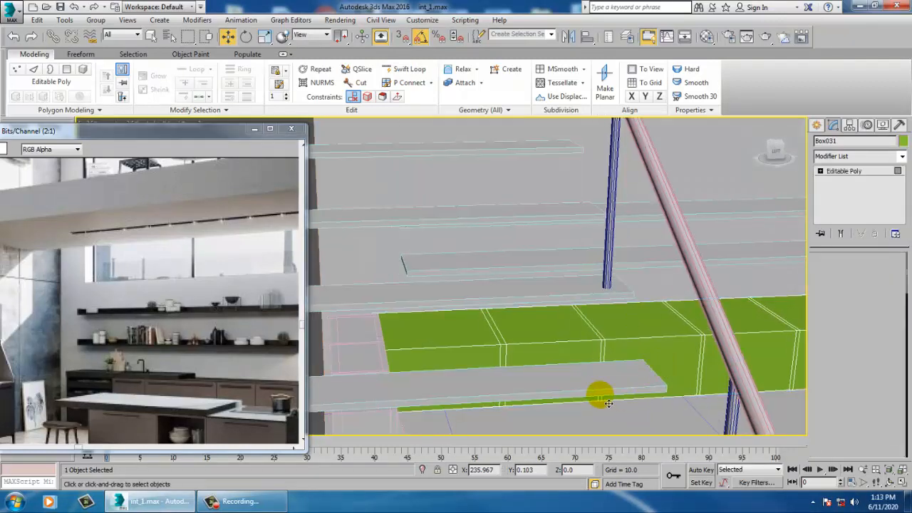
pyautogui.press('4')
pyautogui.click(565, 366)
pyautogui.press('z')
pyautogui.keyDown('ctrl'); pyautogui.click(612, 382); pyautogui.keyUp('ctrl')
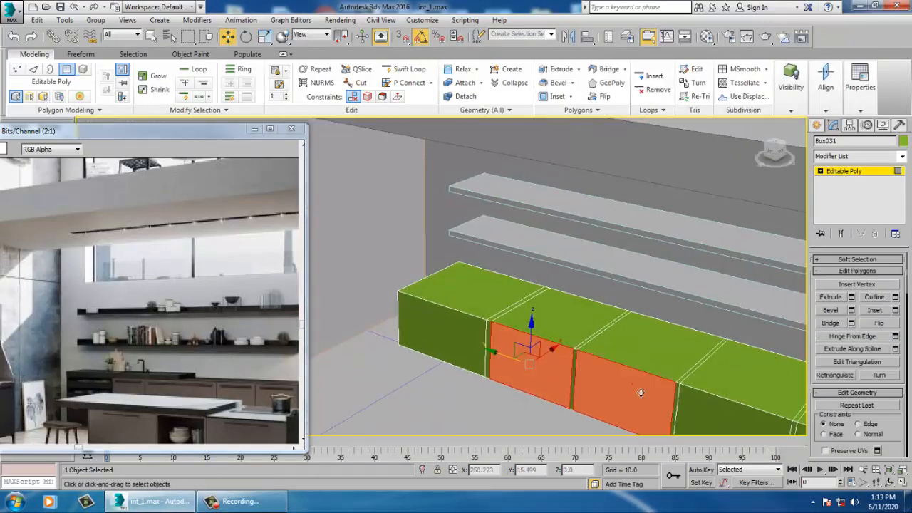
pyautogui.moveTo(613, 381); pyautogui.dragTo(580, 343, button='middle')
pyautogui.keyDown('ctrl'); pyautogui.click(694, 379); pyautogui.keyUp('ctrl')
pyautogui.keyDown('ctrl'); pyautogui.click(776, 399); pyautogui.keyUp('ctrl')
pyautogui.moveTo(776, 399); pyautogui.dragTo(482, 245, button='middle')
# Add one vertical edge loop with Swift Loop near the counter box's end farthest from the stairs.
pyautogui.click(405, 69)
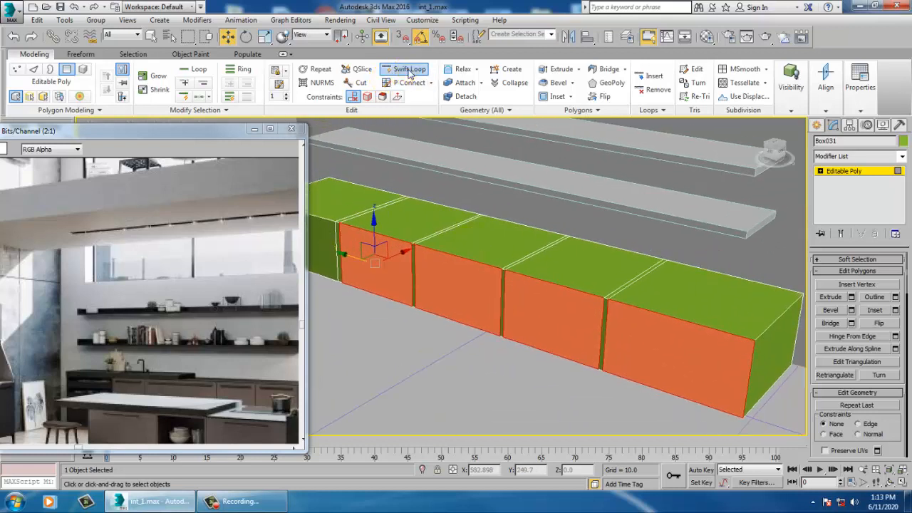
pyautogui.click(749, 343)
pyautogui.rightClick(749, 343)
pyautogui.keyDown('alt'); pyautogui.moveTo(740, 336); pyautogui.dragTo(784, 360, button='middle'); pyautogui.keyUp('alt')
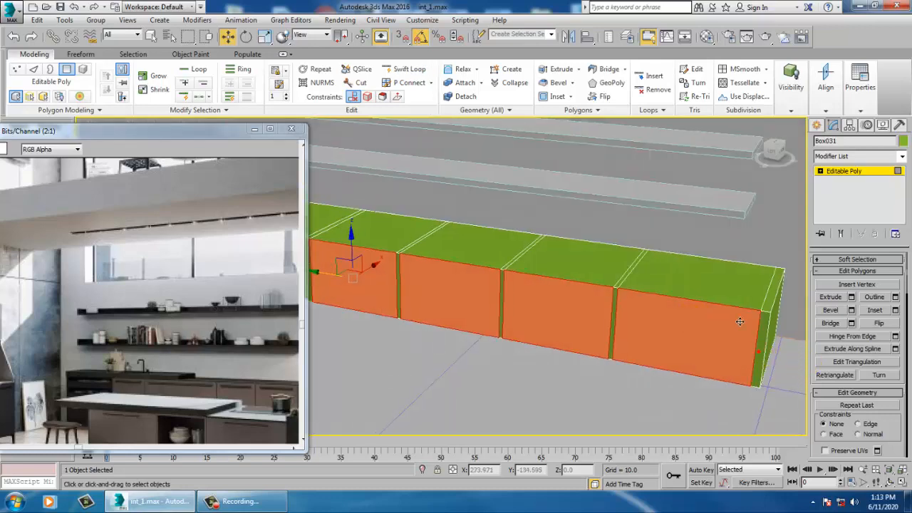
pyautogui.keyDown('alt'); pyautogui.moveTo(739, 322); pyautogui.dragTo(733, 290, button='middle'); pyautogui.keyUp('alt')
# Move the vertices at the counter's far end about 16 units inward along Y, lining the end up with the shelves above.
pyautogui.press('1')
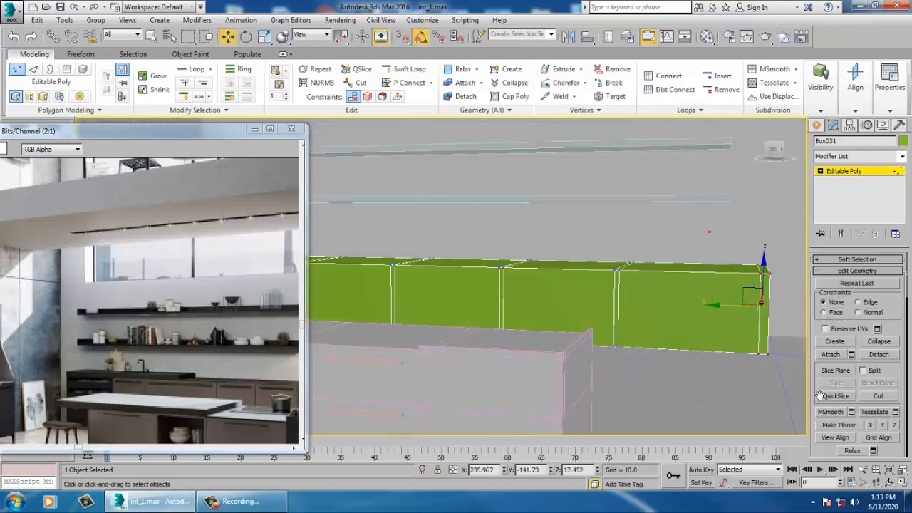
pyautogui.moveTo(727, 315); pyautogui.dragTo(690, 316)
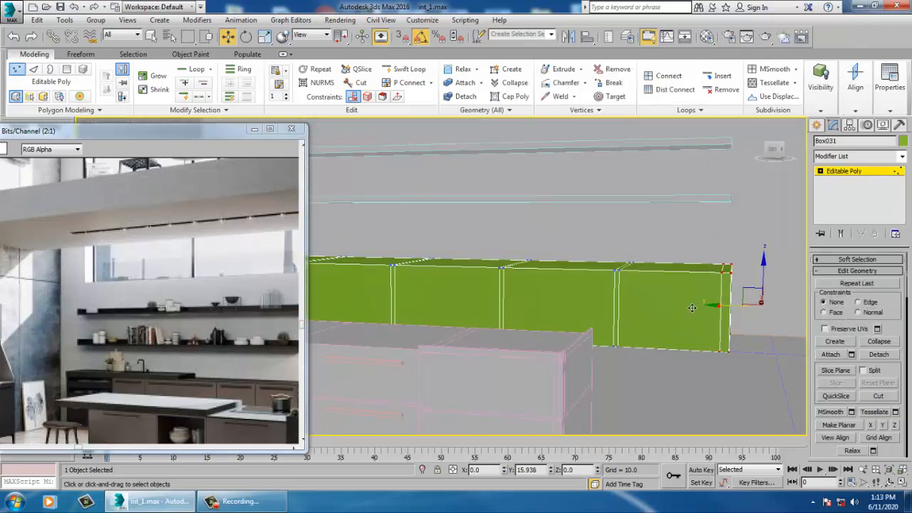
pyautogui.click(861, 173)
pyautogui.keyDown('alt'); pyautogui.moveTo(570, 306); pyautogui.dragTo(600, 316, button='middle'); pyautogui.keyUp('alt')
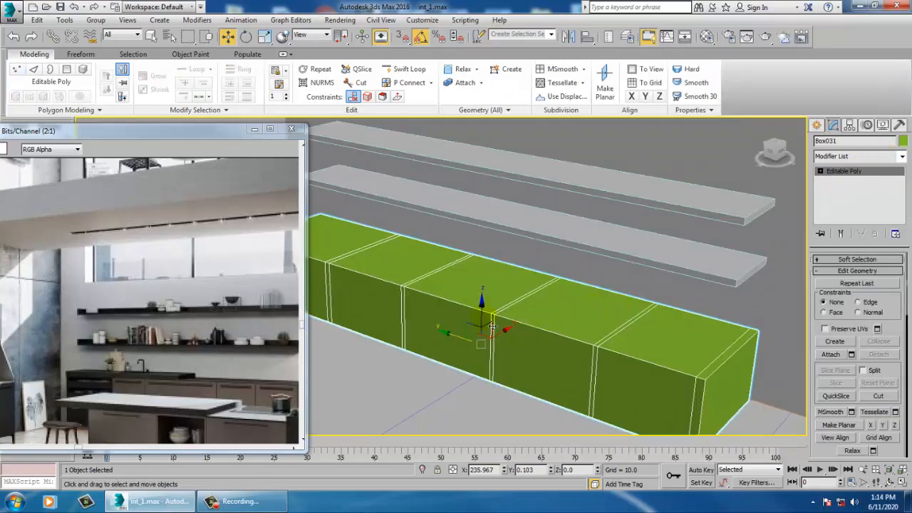
pyautogui.keyDown('alt'); pyautogui.moveTo(492, 326); pyautogui.dragTo(605, 320, button='middle'); pyautogui.keyUp('alt')
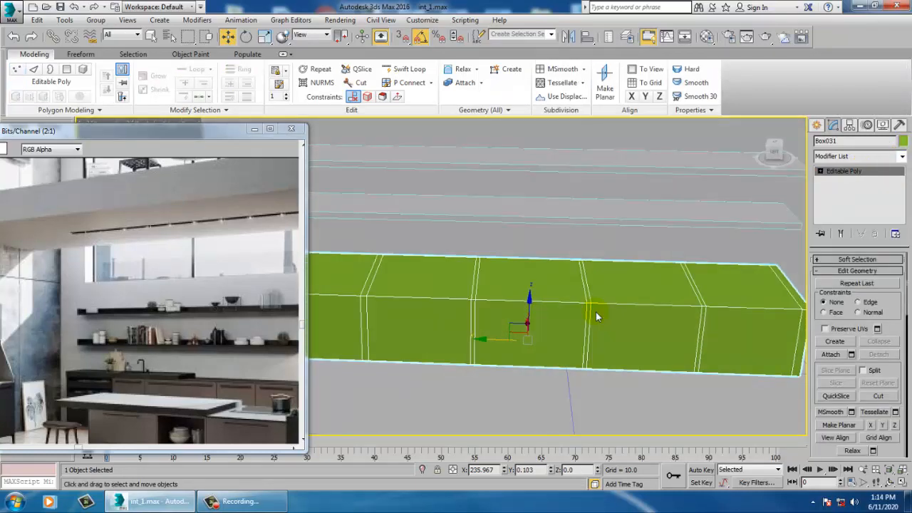
# Inset the four selected cabinet front polygons to form a narrow frame around each one.
pyautogui.press('4')
pyautogui.moveTo(494, 353)
pyautogui.mouseDown(button='middle')
pyautogui.moveTo(663, 356)
pyautogui.moveTo(502, 355)
pyautogui.mouseUp(button='middle')
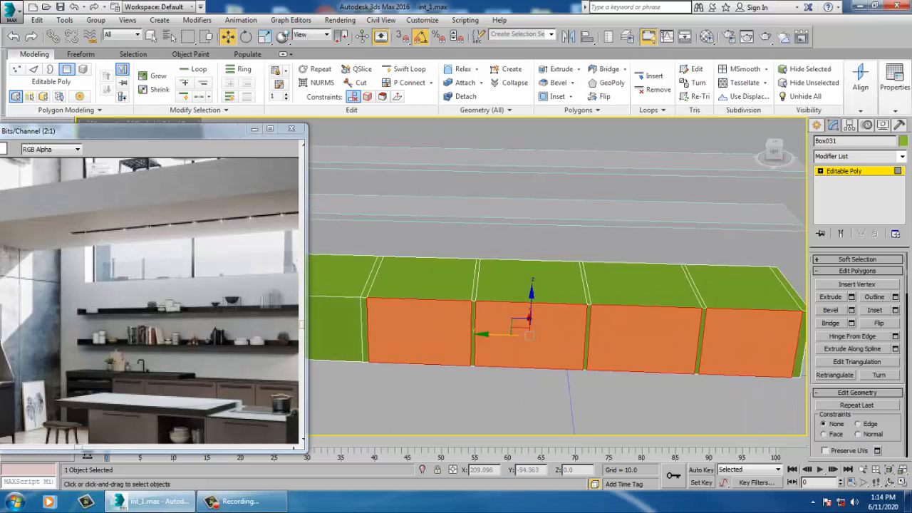
pyautogui.click(895, 310)
pyautogui.click(446, 316)
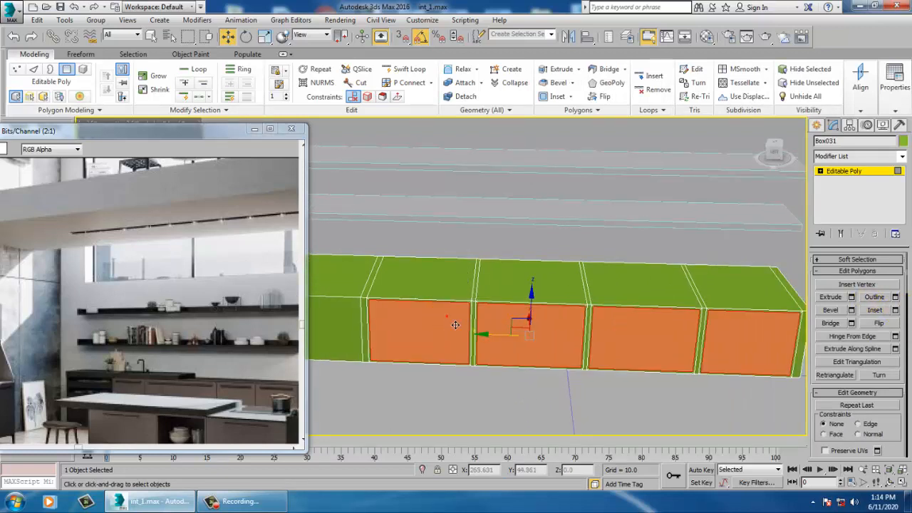
pyautogui.keyDown('alt'); pyautogui.moveTo(456, 323); pyautogui.dragTo(716, 330, button='middle'); pyautogui.keyUp('alt')
pyautogui.scroll(3, 636, 317)
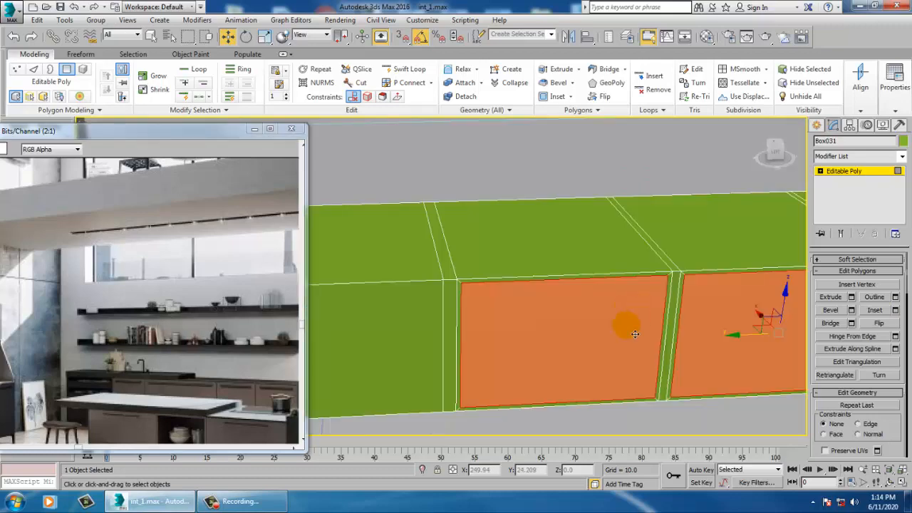
pyautogui.scroll(2, 627, 329)
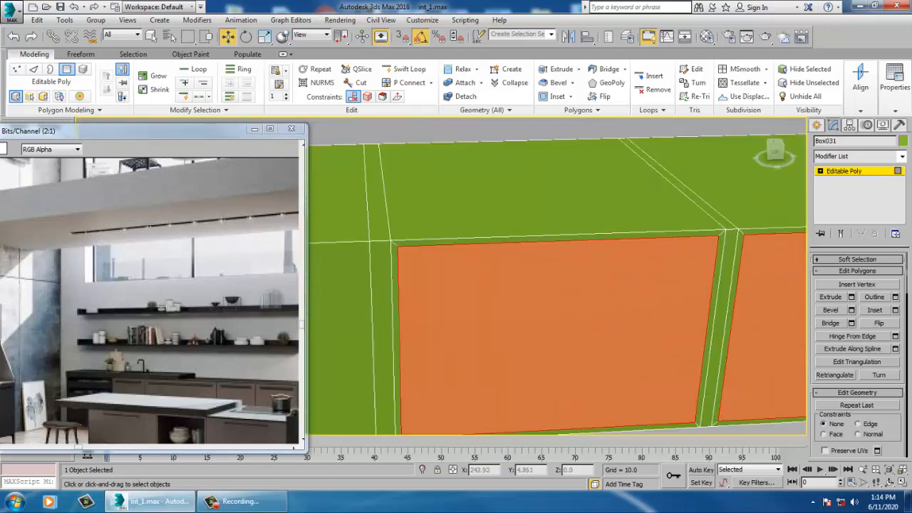
# Bevel the four inset cabinet fronts with a small height and an outline of -1.0.
pyautogui.click(850, 311)
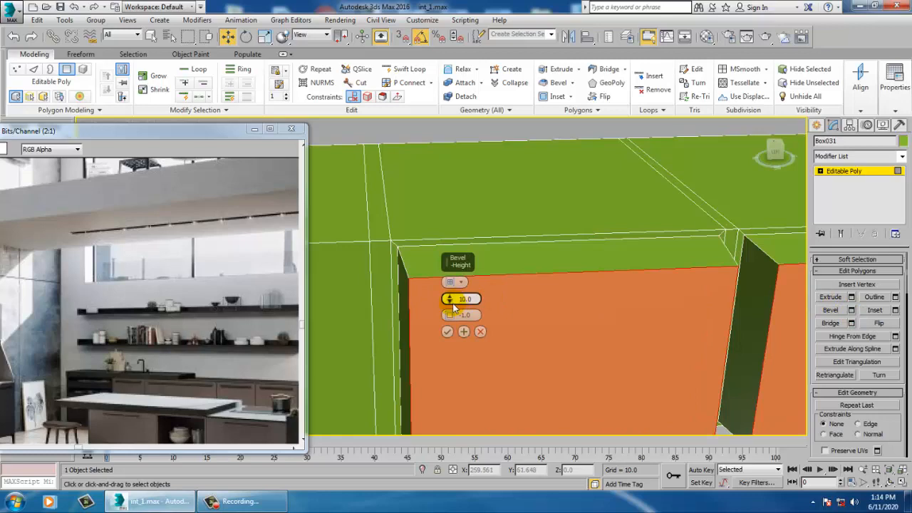
pyautogui.moveTo(453, 306); pyautogui.dragTo(468, 353)
pyautogui.click(447, 331)
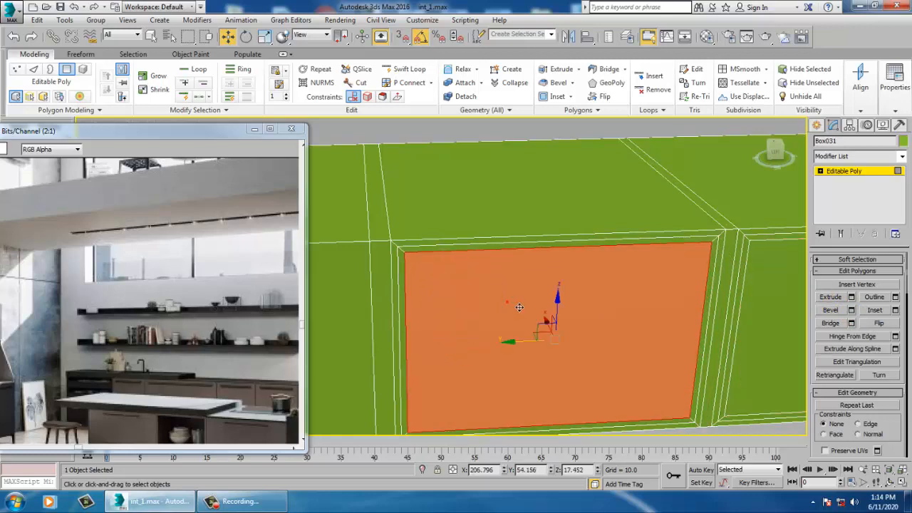
pyautogui.scroll(-5, 534, 299)
pyautogui.keyDown('alt'); pyautogui.moveTo(677, 334); pyautogui.dragTo(629, 321, button='middle'); pyautogui.keyUp('alt')
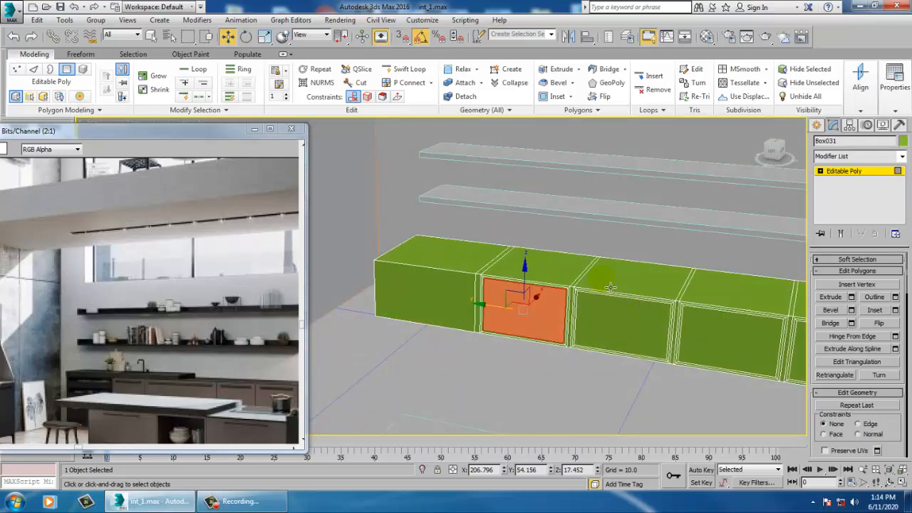
# Compare the counter's position and cabinet layout in the room with the sink area in the reference image.
pyautogui.scroll(-8, 618, 331)
pyautogui.scroll(6, 606, 324)
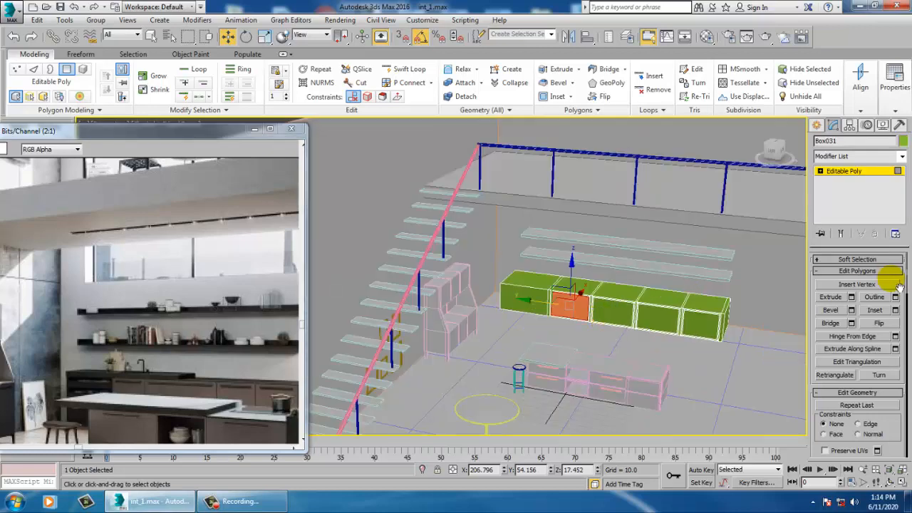
pyautogui.click(853, 172)
pyautogui.keyDown('alt'); pyautogui.moveTo(627, 341); pyautogui.dragTo(670, 399, button='middle'); pyautogui.keyUp('alt')
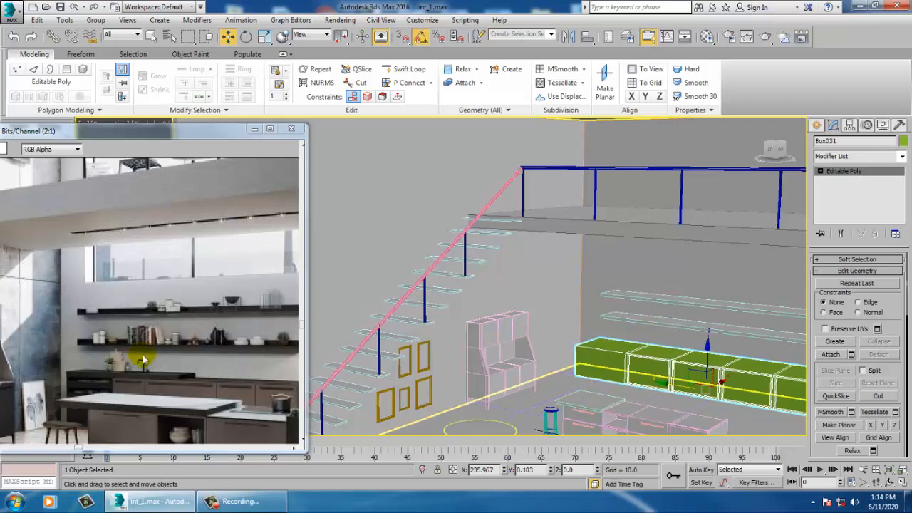
pyautogui.click(149, 379)
pyautogui.scroll(1, 148, 381)
pyautogui.scroll(-1, 149, 378)
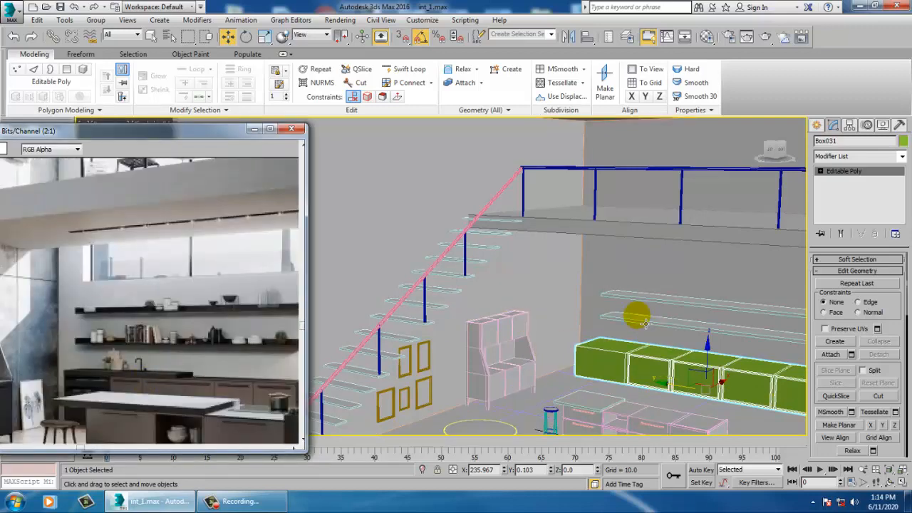
pyautogui.moveTo(641, 324)
pyautogui.keyDown('alt'); pyautogui.mouseDown(button='middle')
pyautogui.moveTo(664, 343)
pyautogui.moveTo(646, 360)
pyautogui.moveTo(634, 330)
pyautogui.mouseUp(button='middle'); pyautogui.keyUp('alt')
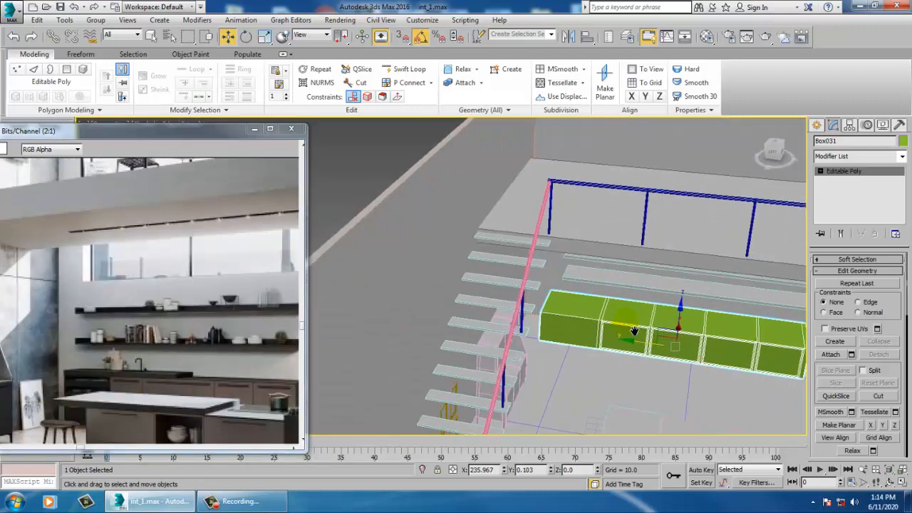
pyautogui.scroll(5, 634, 331)
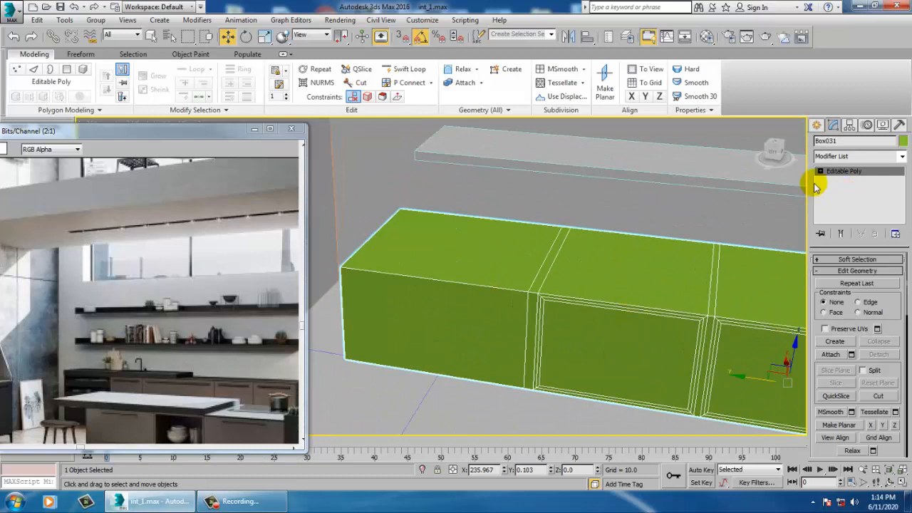
# Inset the top polygons of the counter's first two sections, including the strip between them, by about 2.17.
pyautogui.press('4')
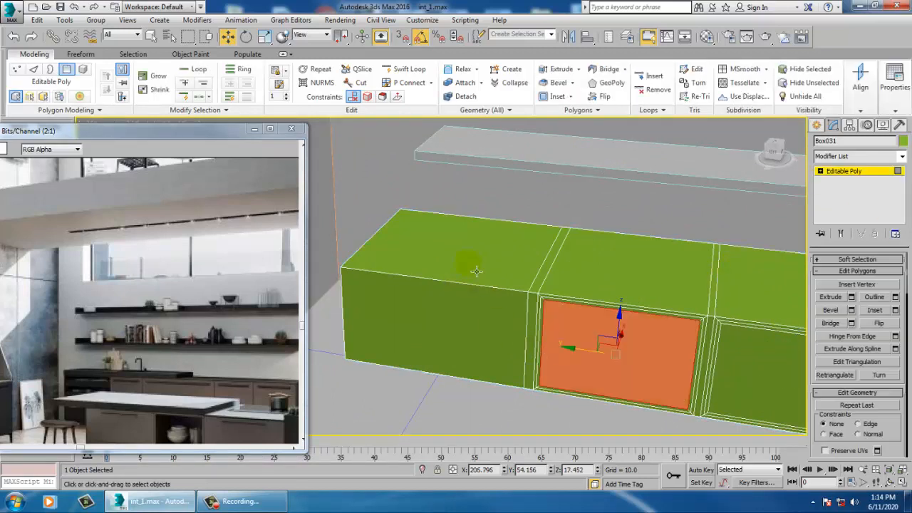
pyautogui.click(476, 269)
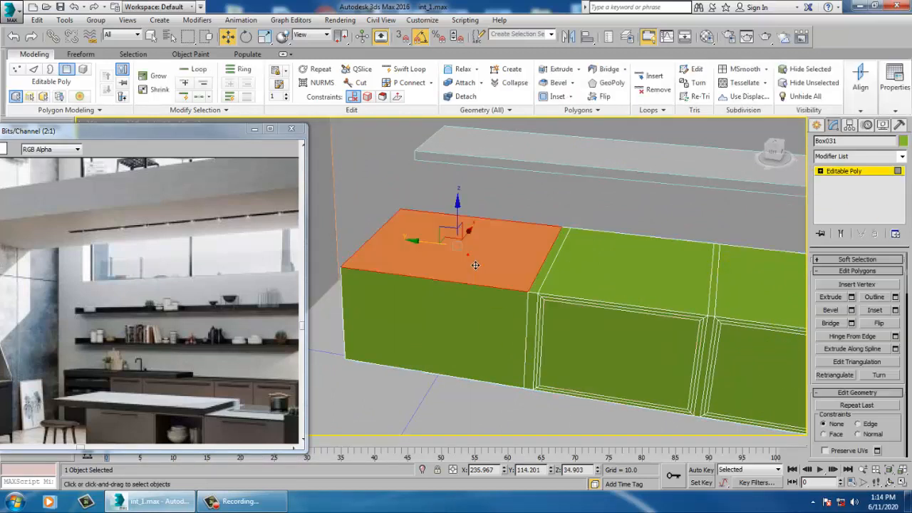
pyautogui.keyDown('ctrl'); pyautogui.click(585, 268); pyautogui.keyUp('ctrl')
pyautogui.click(895, 311)
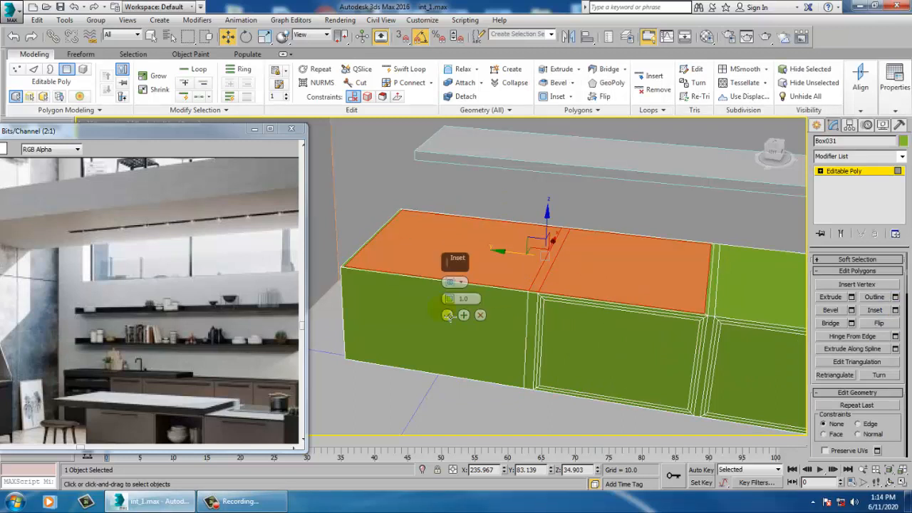
pyautogui.moveTo(449, 299); pyautogui.dragTo(450, 298)
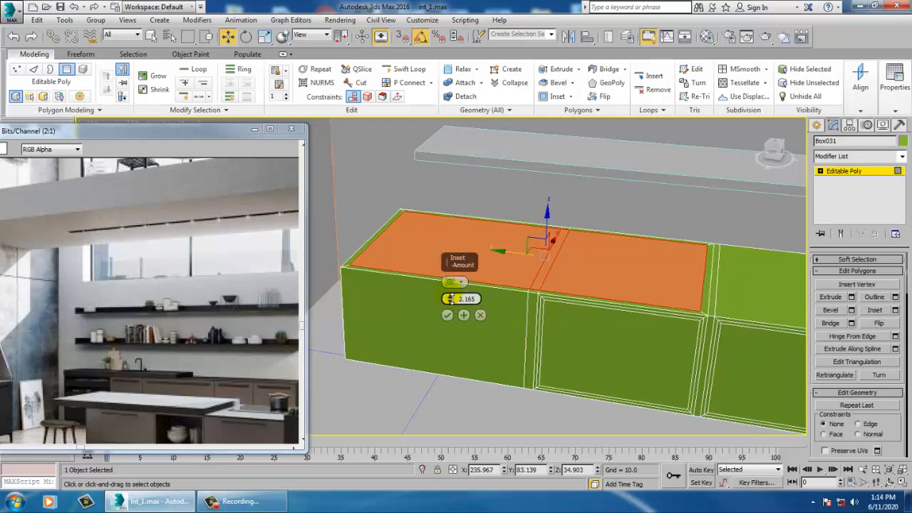
pyautogui.click(447, 315)
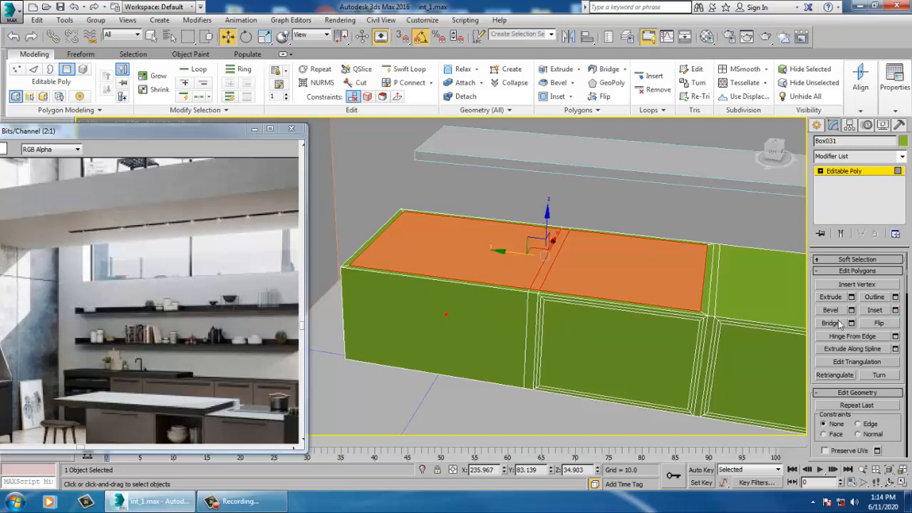
# Extrude the inset top of the first two sections upward by about 4 units to form a raised worktop.
pyautogui.click(851, 298)
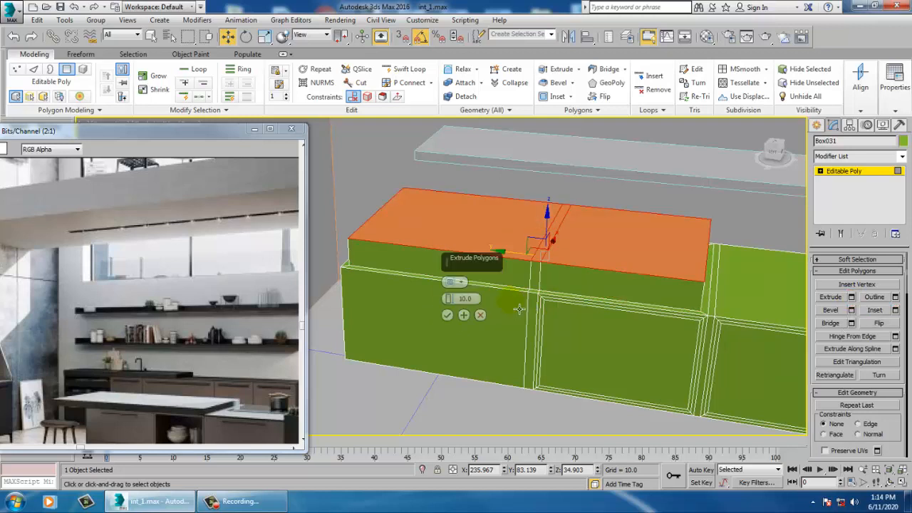
pyautogui.moveTo(453, 303); pyautogui.dragTo(469, 327)
pyautogui.click(451, 319)
pyautogui.keyDown('alt'); pyautogui.moveTo(452, 319); pyautogui.dragTo(621, 324, button='middle'); pyautogui.keyUp('alt')
# Inset the raised top polygon of the second section by about 2.68 for the sink opening.
pyautogui.click(609, 303)
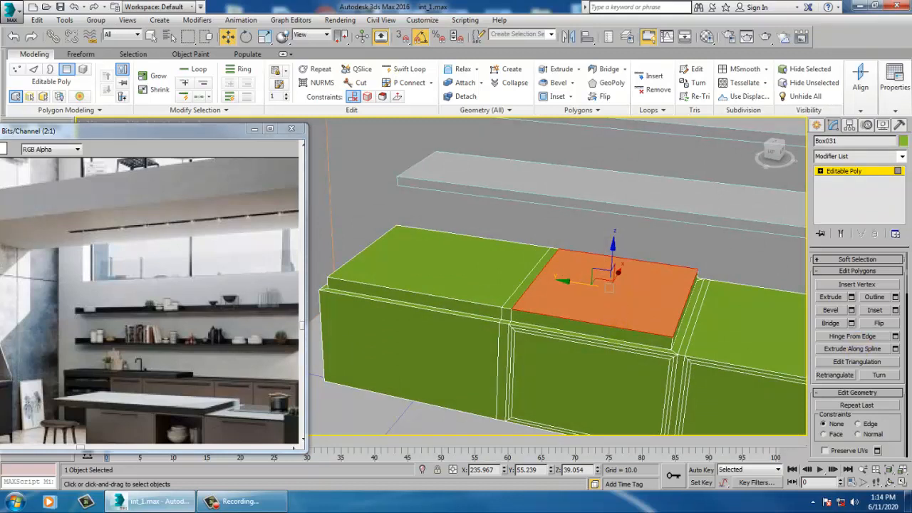
pyautogui.click(896, 310)
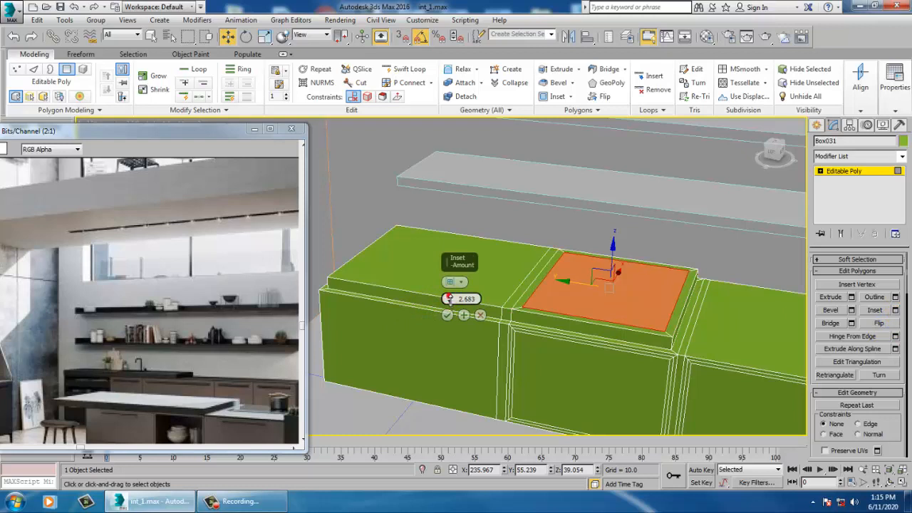
pyautogui.click(446, 315)
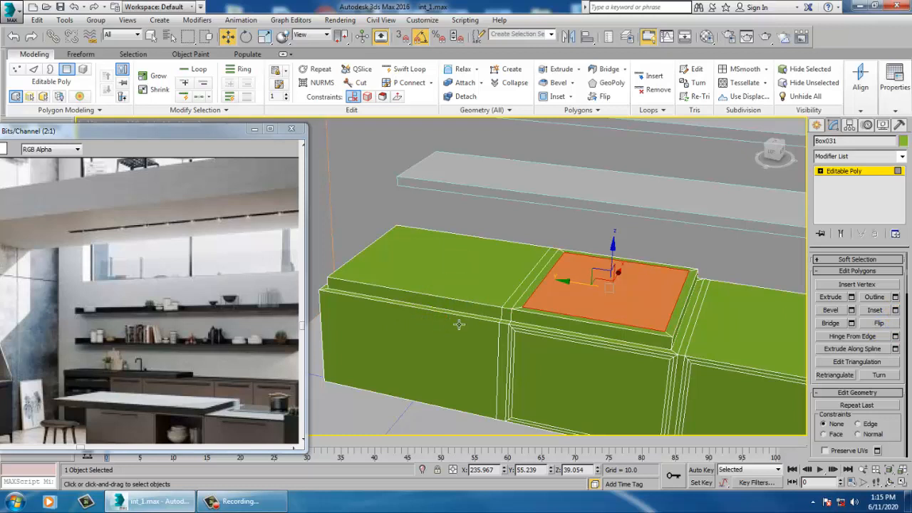
# Bevel the inset polygon down into a tapered sink basin with height about -15.7 and outline about -4.1.
pyautogui.click(851, 310)
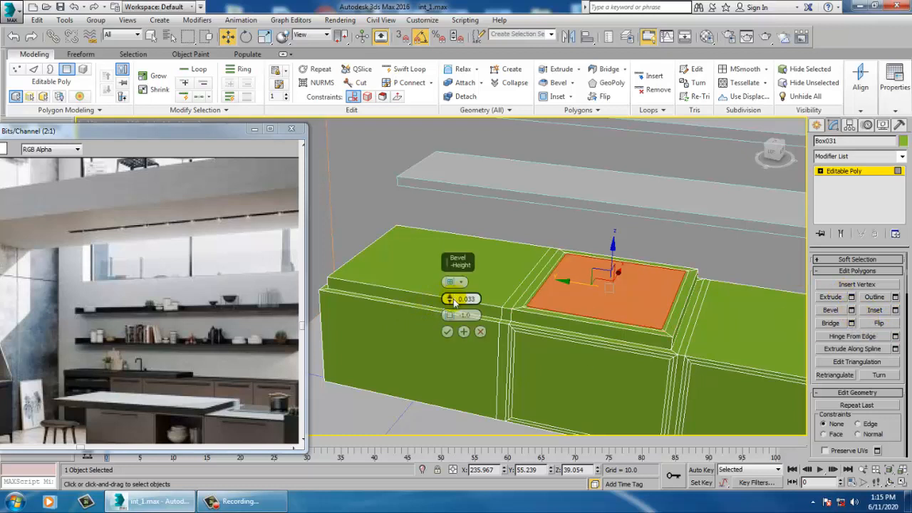
pyautogui.moveTo(454, 302); pyautogui.dragTo(475, 354)
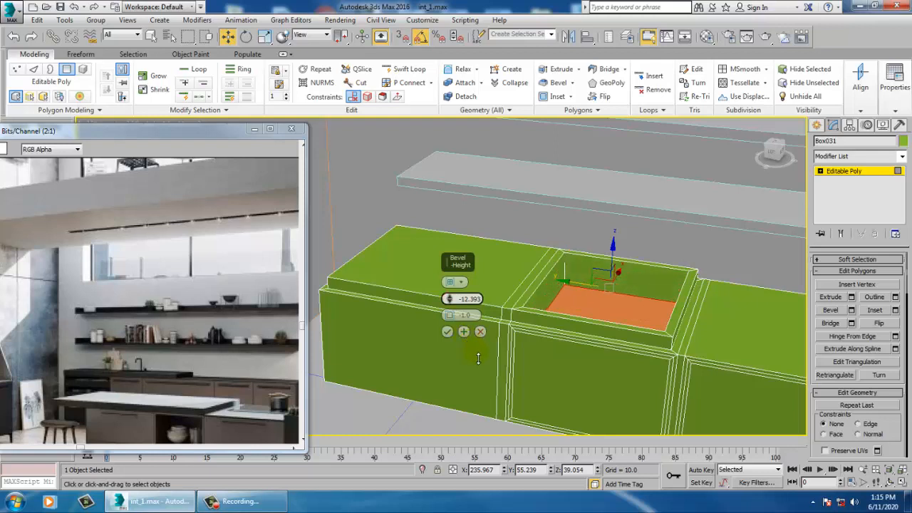
pyautogui.moveTo(450, 315); pyautogui.dragTo(463, 337)
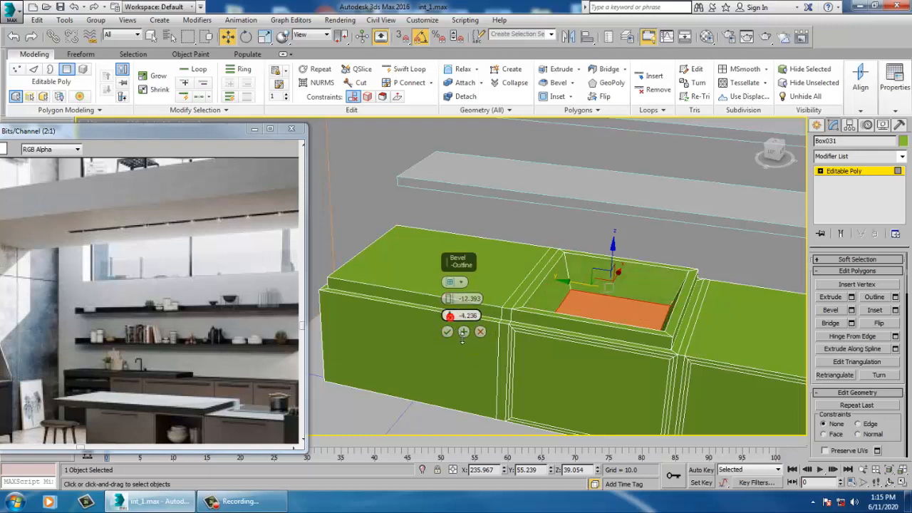
pyautogui.moveTo(448, 299); pyautogui.dragTo(451, 318)
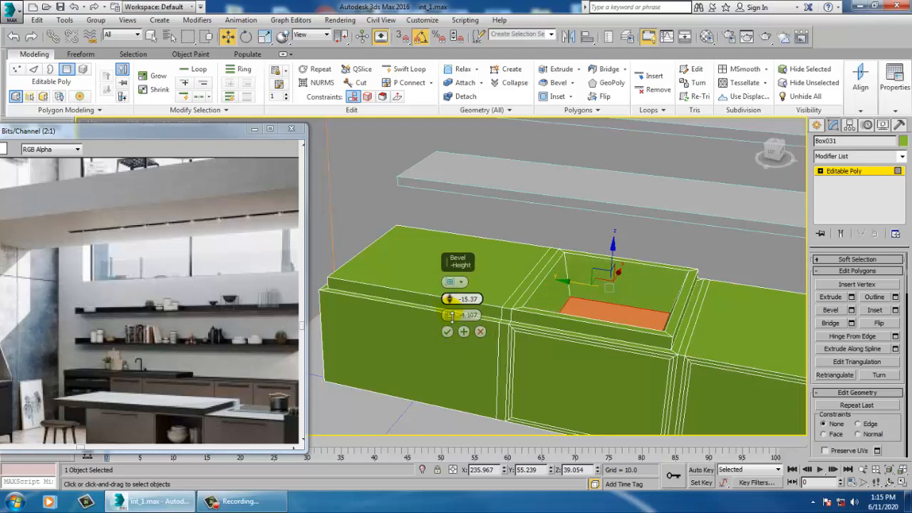
pyautogui.click(447, 331)
pyautogui.scroll(-10, 618, 355)
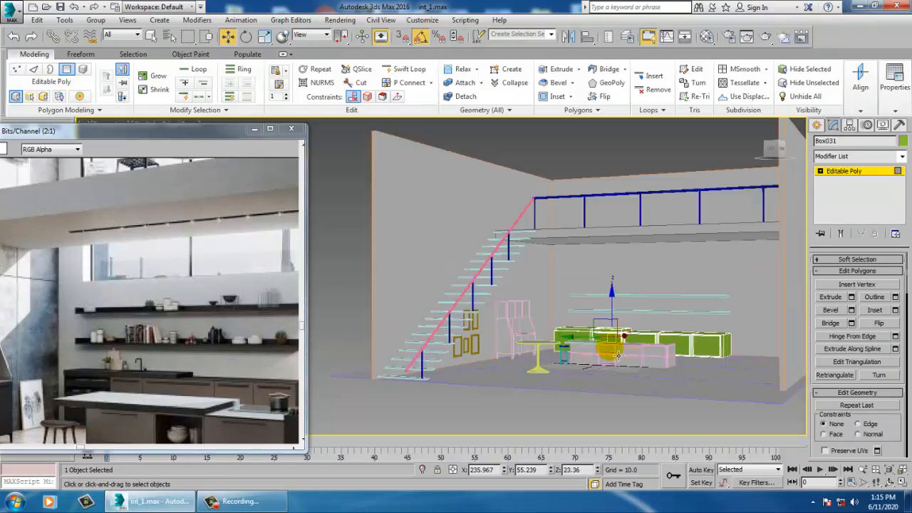
# Finish polygon editing on the wall counter and select the room's wall object.
pyautogui.keyDown('alt'); pyautogui.moveTo(618, 355); pyautogui.dragTo(595, 361, button='middle'); pyautogui.keyUp('alt')
pyautogui.moveTo(643, 333); pyautogui.dragTo(606, 345, button='middle')
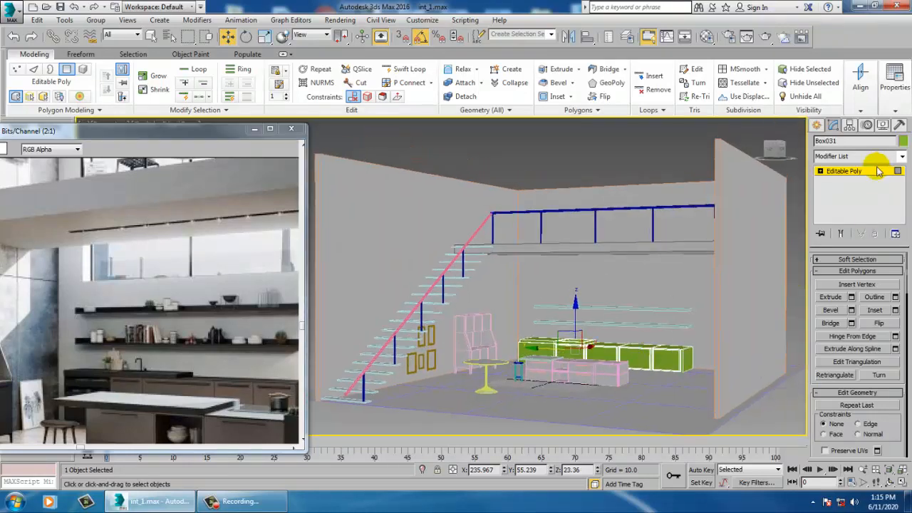
pyautogui.click(849, 171)
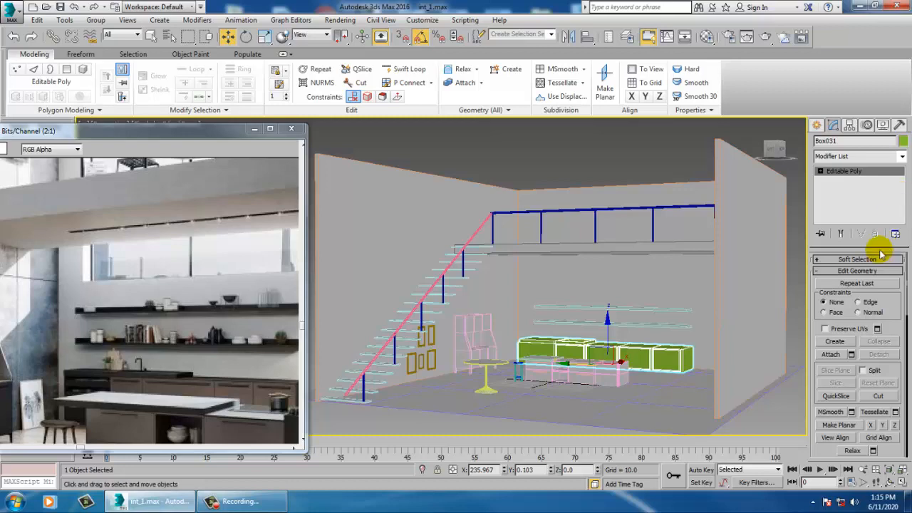
pyautogui.keyDown('alt'); pyautogui.moveTo(602, 377); pyautogui.dragTo(588, 351, button='middle'); pyautogui.keyUp('alt')
pyautogui.scroll(3, 563, 340)
pyautogui.scroll(-4, 584, 345)
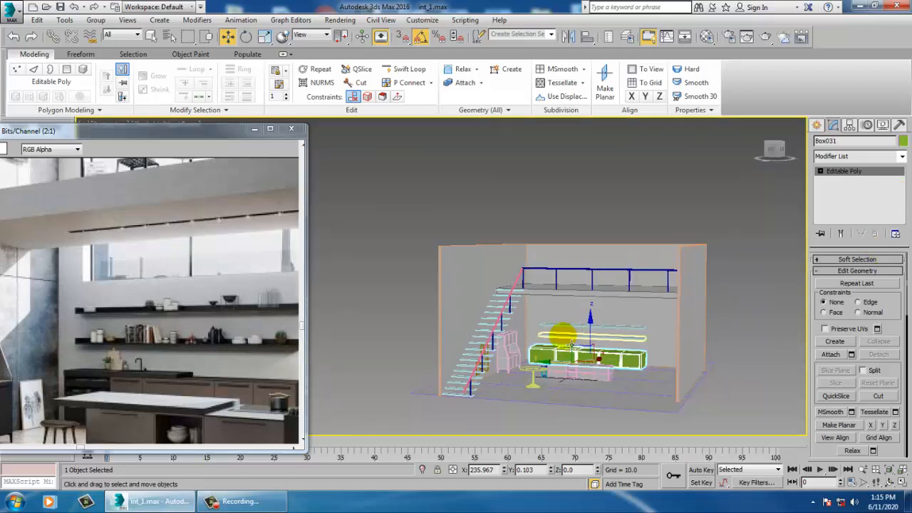
pyautogui.scroll(5, 585, 344)
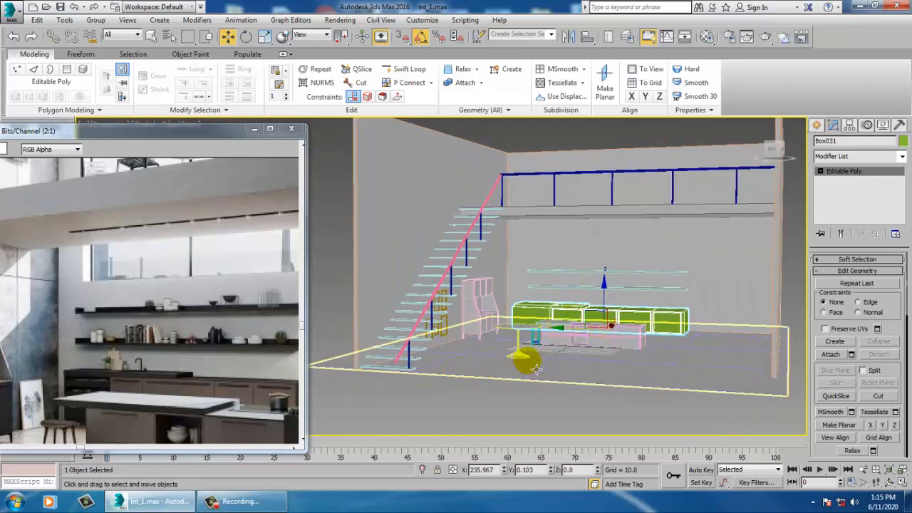
pyautogui.moveTo(668, 310); pyautogui.dragTo(627, 365, button='middle')
pyautogui.click(661, 288)
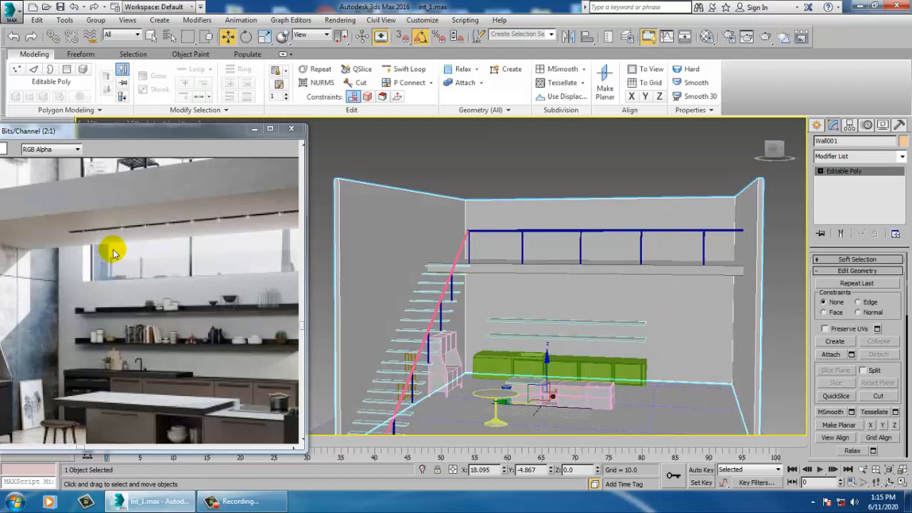
# Add Swift Loops to the back wall: one vertical loop near each end and one horizontal loop just below the mezzanine.
pyautogui.click(408, 69)
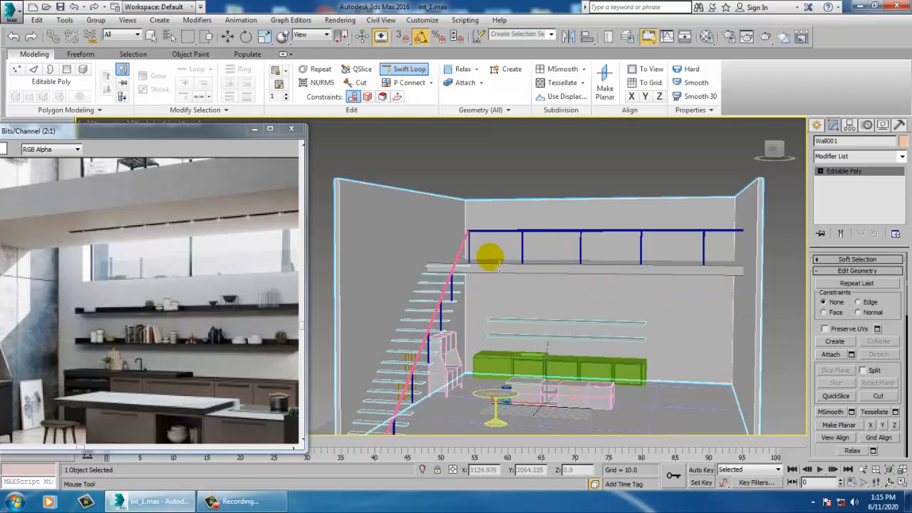
pyautogui.click(480, 212)
pyautogui.moveTo(205, 248); pyautogui.dragTo(146, 237, button='middle')
pyautogui.scroll(-1, 212, 268)
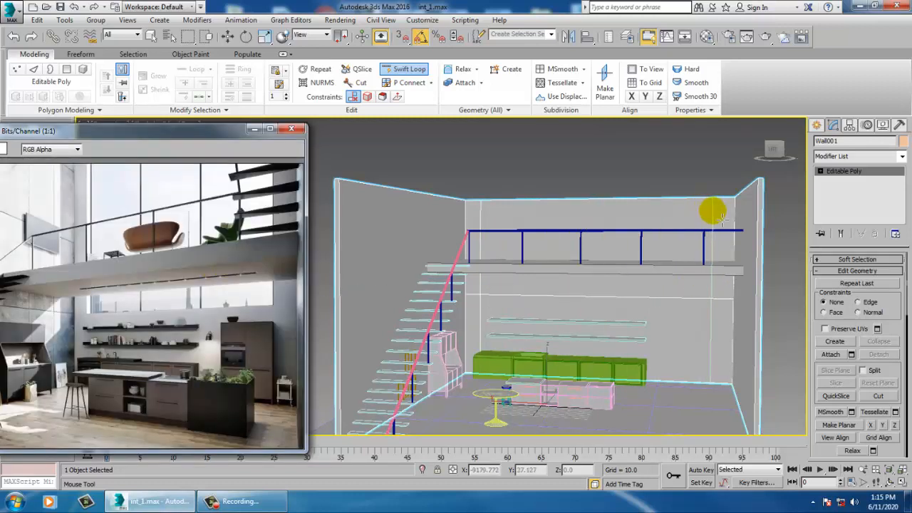
# Add two pairs of closely spaced vertical Swift Loops that divide the back wall into three wide window sections.
pyautogui.moveTo(667, 227); pyautogui.dragTo(720, 278, button='middle')
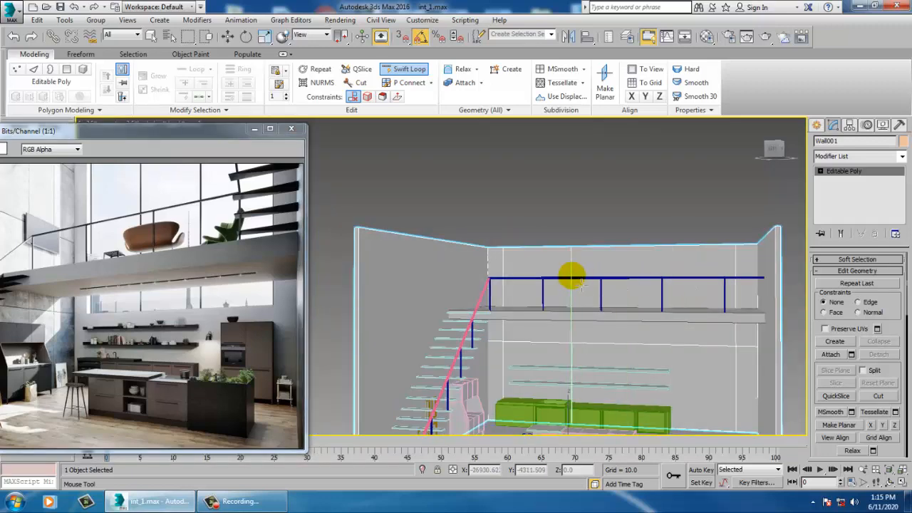
pyautogui.keyDown('alt'); pyautogui.moveTo(583, 283); pyautogui.dragTo(554, 236, button='middle'); pyautogui.keyUp('alt')
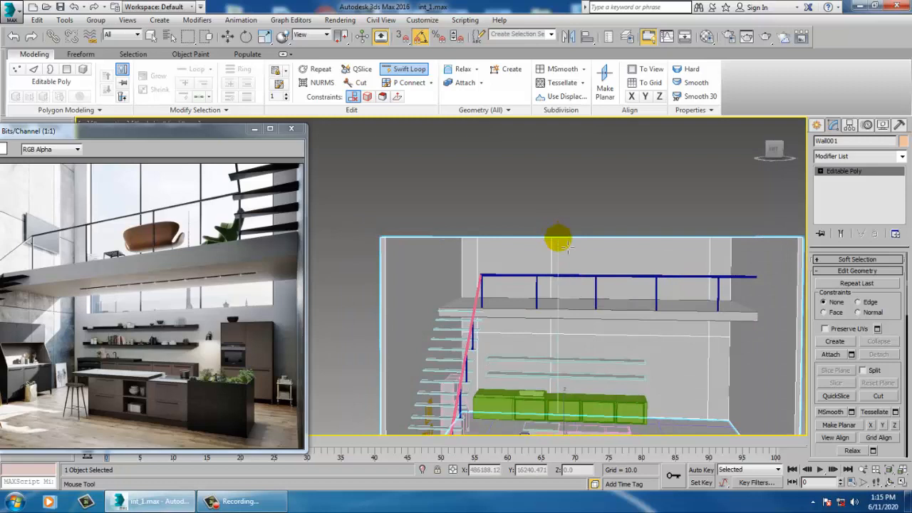
pyautogui.click(655, 253)
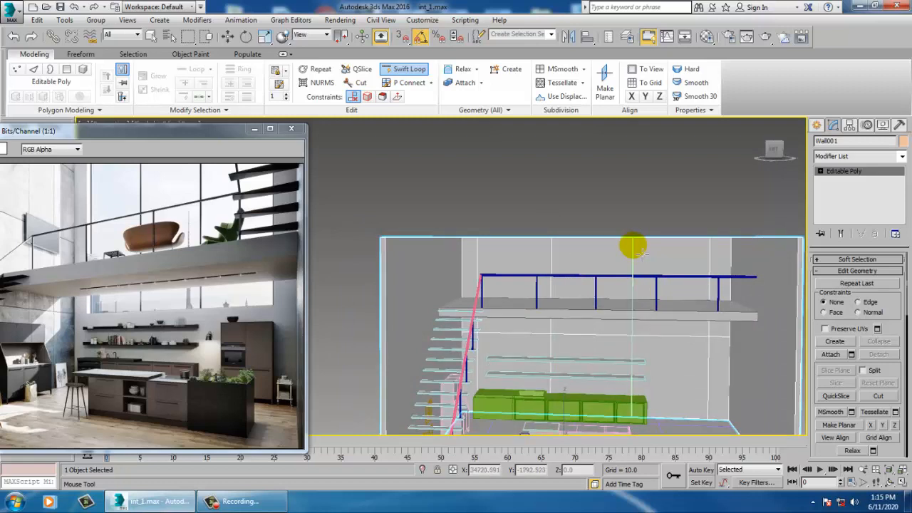
pyautogui.scroll(3, 648, 245)
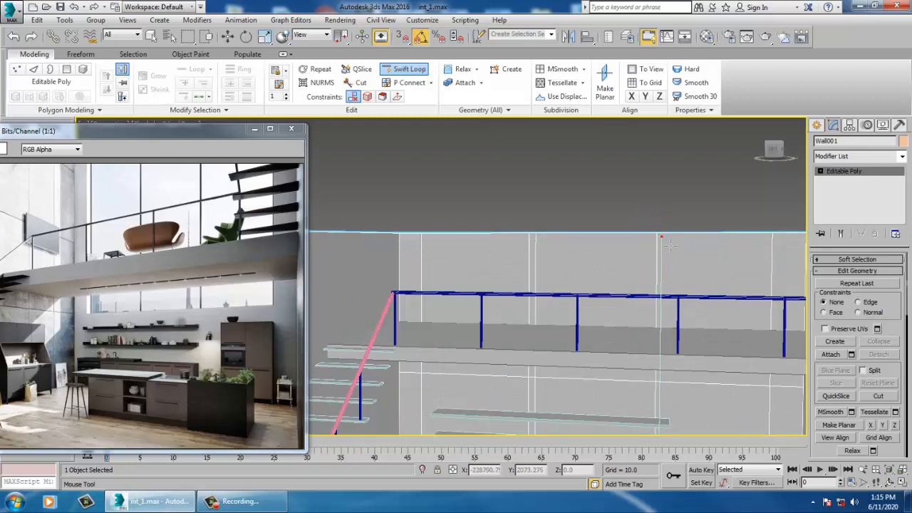
pyautogui.rightClick(669, 245)
# Select the three wide upper polygons of the back wall between the narrow mullion strips.
pyautogui.keyDown('alt'); pyautogui.moveTo(693, 261); pyautogui.dragTo(643, 297, button='middle'); pyautogui.keyUp('alt')
pyautogui.press('4')
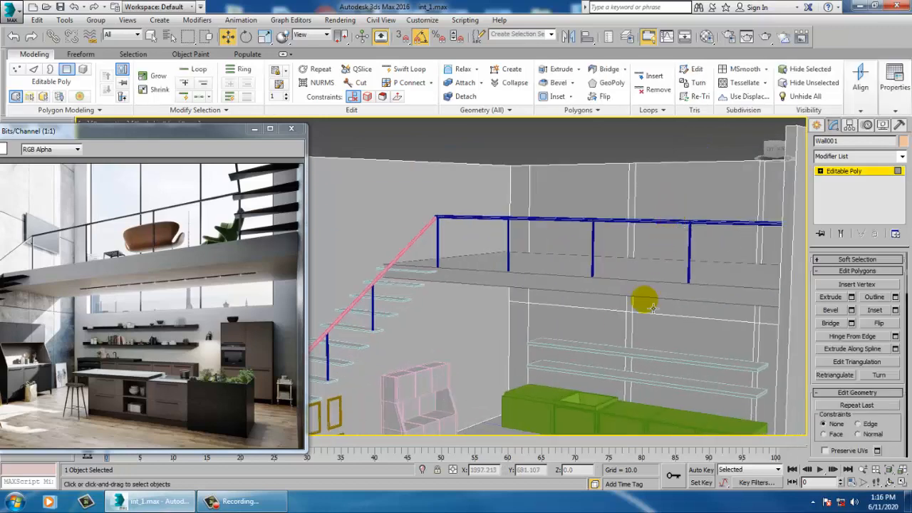
pyautogui.click(570, 316)
pyautogui.click(604, 218)
pyautogui.keyDown('ctrl'); pyautogui.click(691, 198); pyautogui.keyUp('ctrl')
pyautogui.moveTo(691, 198); pyautogui.dragTo(581, 253, button='middle')
pyautogui.click(527, 257)
pyautogui.keyDown('ctrl'); pyautogui.click(599, 249); pyautogui.keyUp('ctrl')
pyautogui.keyDown('ctrl'); pyautogui.click(723, 214); pyautogui.keyUp('ctrl')
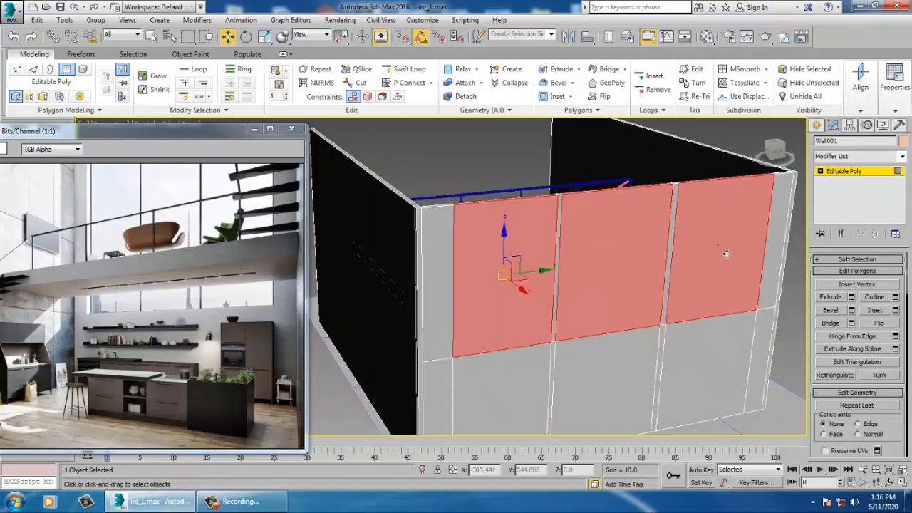
pyautogui.keyDown('alt'); pyautogui.moveTo(724, 214); pyautogui.dragTo(673, 251, button='middle'); pyautogui.keyUp('alt')
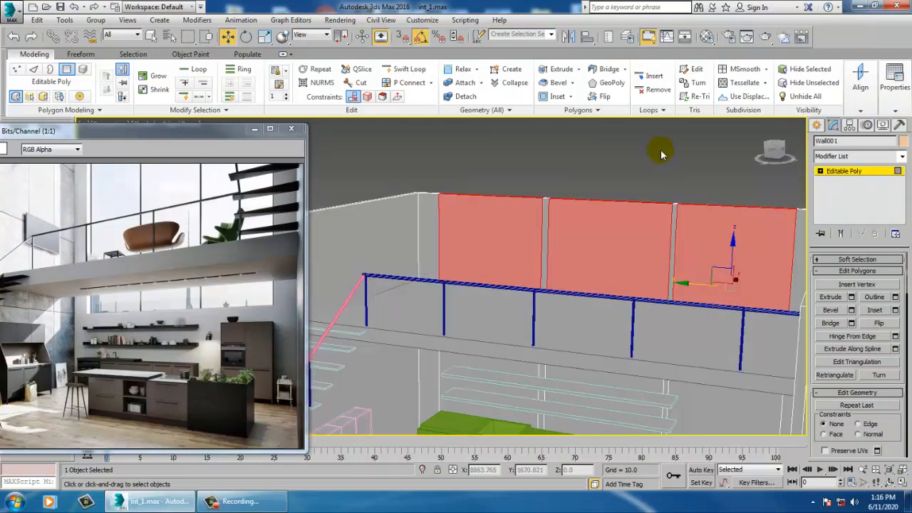
# Clear the polygon selection and leave polygon editing on the room's wall object.
pyautogui.click(660, 149)
pyautogui.scroll(-6, 687, 222)
pyautogui.scroll(8, 647, 207)
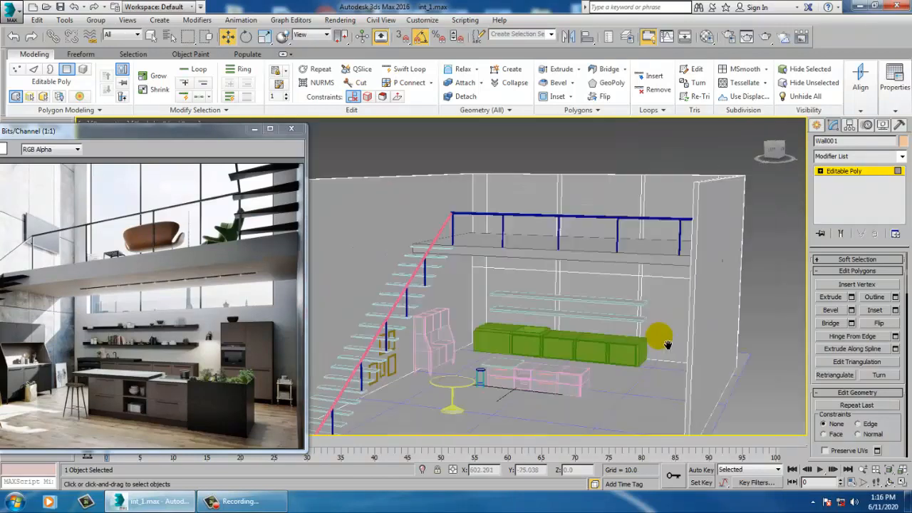
pyautogui.keyDown('alt'); pyautogui.moveTo(661, 335); pyautogui.dragTo(665, 287, button='middle'); pyautogui.keyUp('alt')
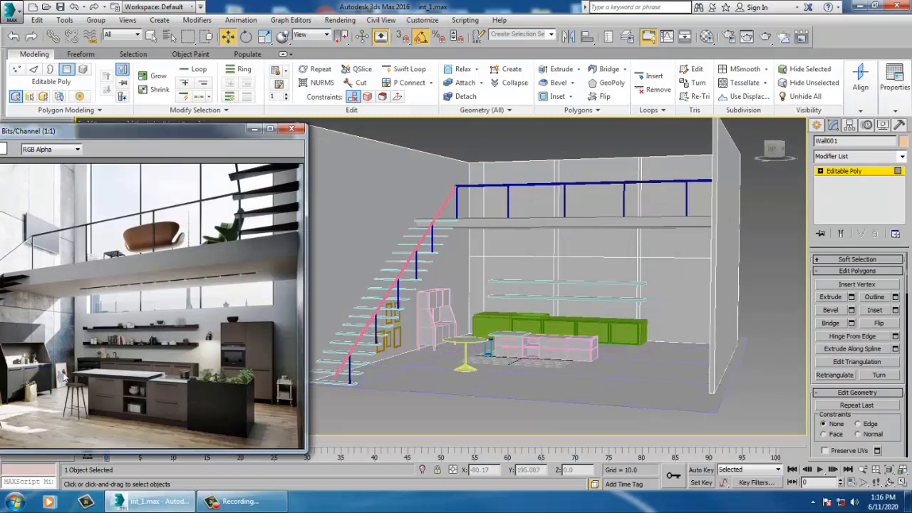
pyautogui.scroll(1, 61, 373)
pyautogui.press('z')
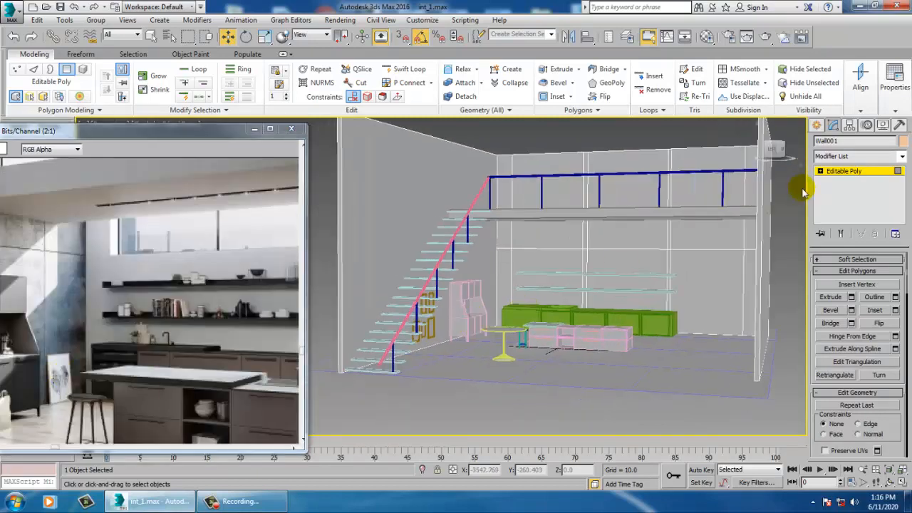
pyautogui.click(844, 171)
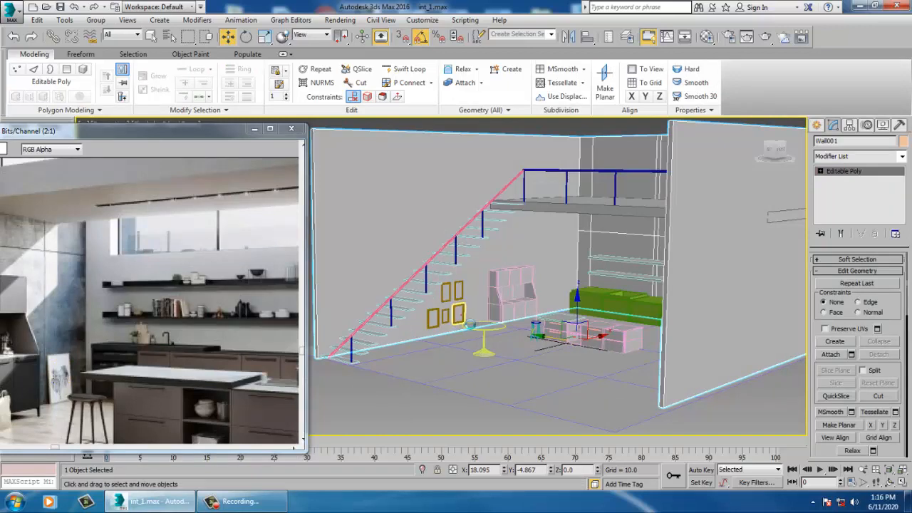
# Copy the lower picture frame nearest the tall cabinet and place the copy between that cabinet and the wall counter.
pyautogui.click(460, 316)
pyautogui.moveTo(483, 309)
pyautogui.keyDown('shift'); pyautogui.mouseDown()
pyautogui.moveTo(526, 307)
pyautogui.moveTo(560, 317)
pyautogui.moveTo(474, 320)
pyautogui.mouseUp(); pyautogui.keyUp('shift')
pyautogui.click(458, 300)
pyautogui.press('z')
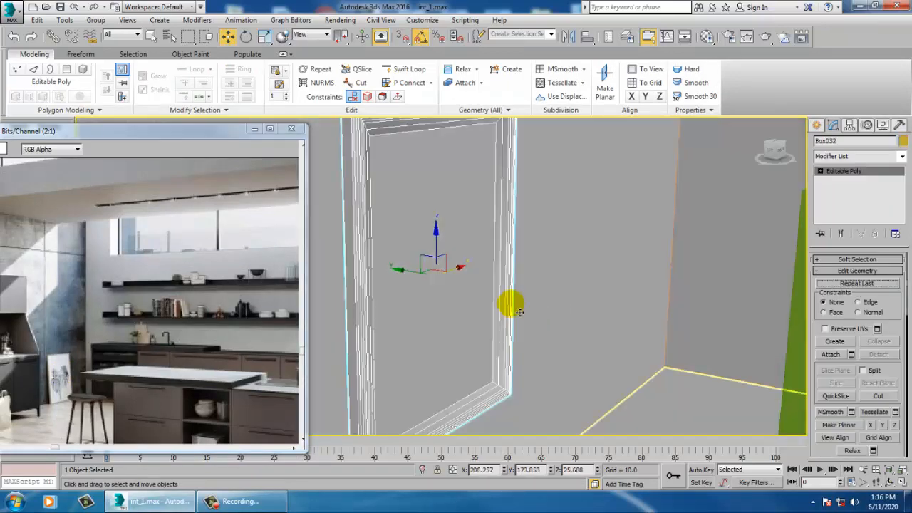
# Turn off angle snapping and tilt the copied picture frame slightly backward so it leans against the wall.
pyautogui.press('r')
pyautogui.scroll(-5, 459, 285)
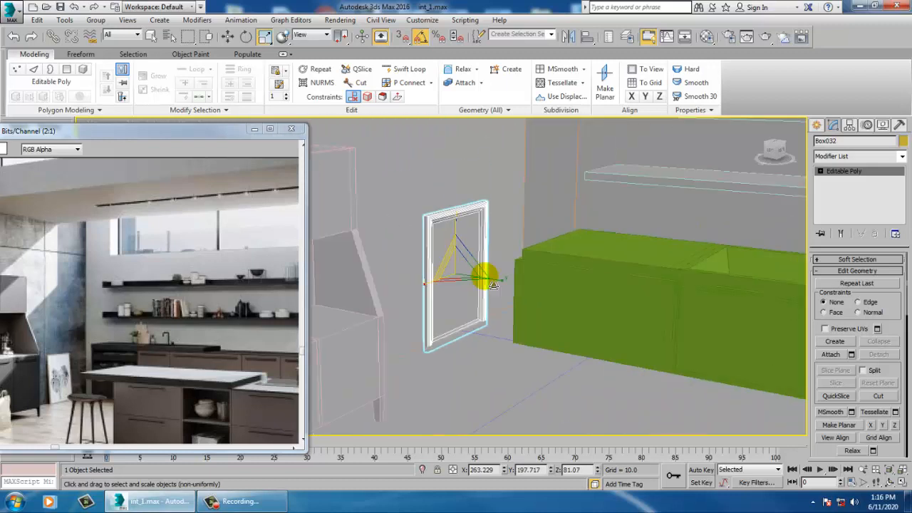
pyautogui.press('r')
pyautogui.keyDown('alt'); pyautogui.moveTo(459, 270); pyautogui.dragTo(464, 265, button='middle'); pyautogui.keyUp('alt')
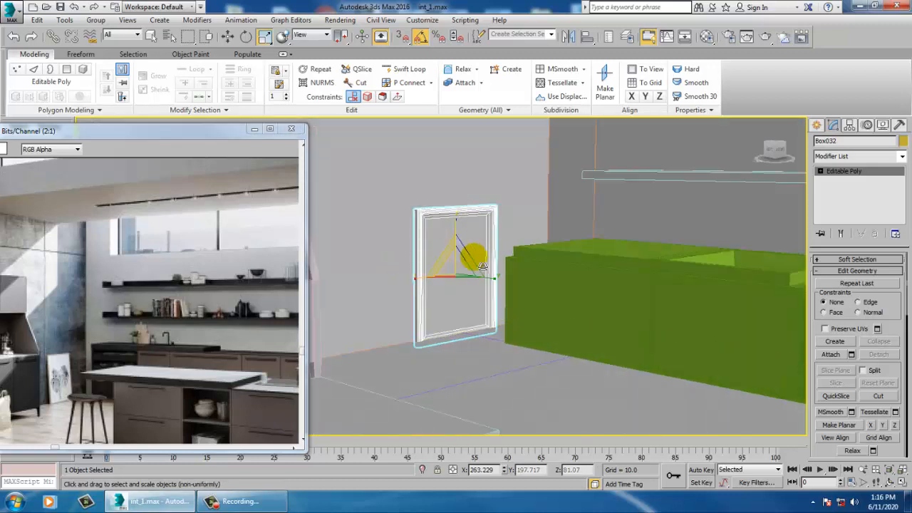
pyautogui.press('e')
pyautogui.click(419, 37)
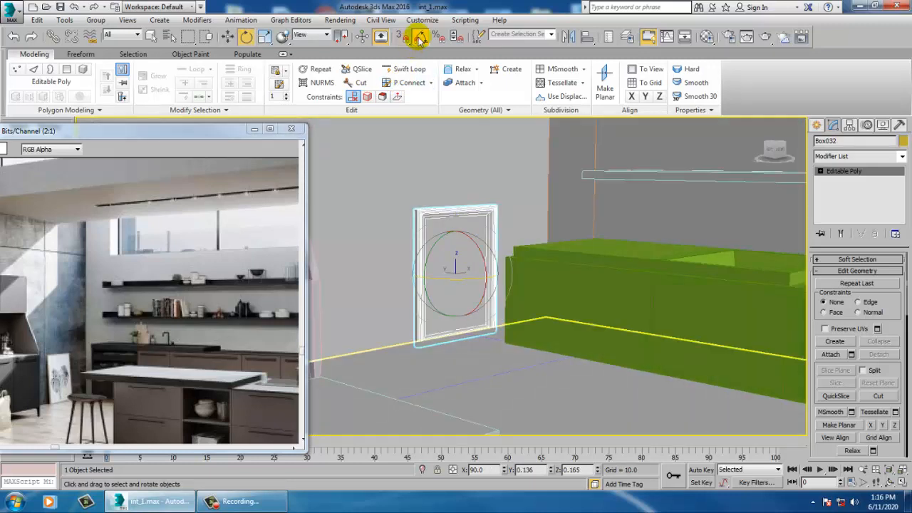
pyautogui.moveTo(478, 259); pyautogui.dragTo(460, 264)
pyautogui.press('w')
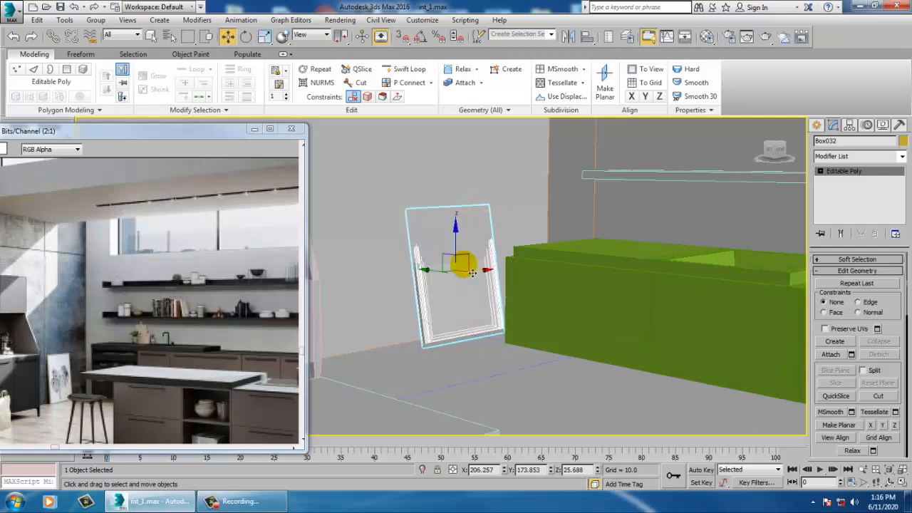
# Move the leaning frame beside the tall cabinet, to about X 166.18 and Y 169.66.
pyautogui.keyDown('alt'); pyautogui.moveTo(462, 261); pyautogui.dragTo(485, 271, button='middle'); pyautogui.keyUp('alt')
pyautogui.moveTo(494, 275); pyautogui.dragTo(399, 281)
pyautogui.moveTo(390, 282)
pyautogui.keyDown('alt'); pyautogui.mouseDown(button='middle')
pyautogui.moveTo(470, 283)
pyautogui.moveTo(407, 284)
pyautogui.mouseUp(button='middle'); pyautogui.keyUp('alt')
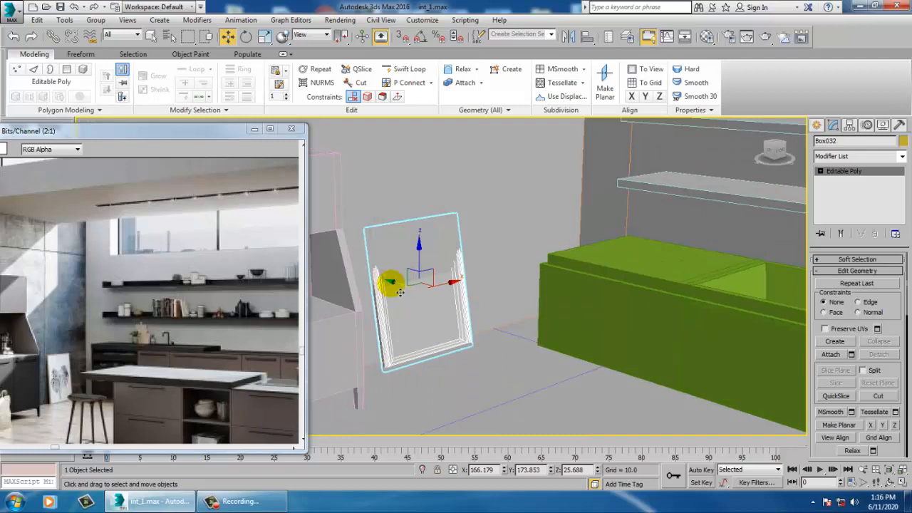
pyautogui.moveTo(391, 284)
pyautogui.mouseDown()
pyautogui.moveTo(422, 300)
pyautogui.moveTo(400, 287)
pyautogui.mouseUp()
pyautogui.keyDown('alt'); pyautogui.moveTo(400, 287); pyautogui.dragTo(507, 288, button='middle'); pyautogui.keyUp('alt')
pyautogui.scroll(-10, 506, 287)
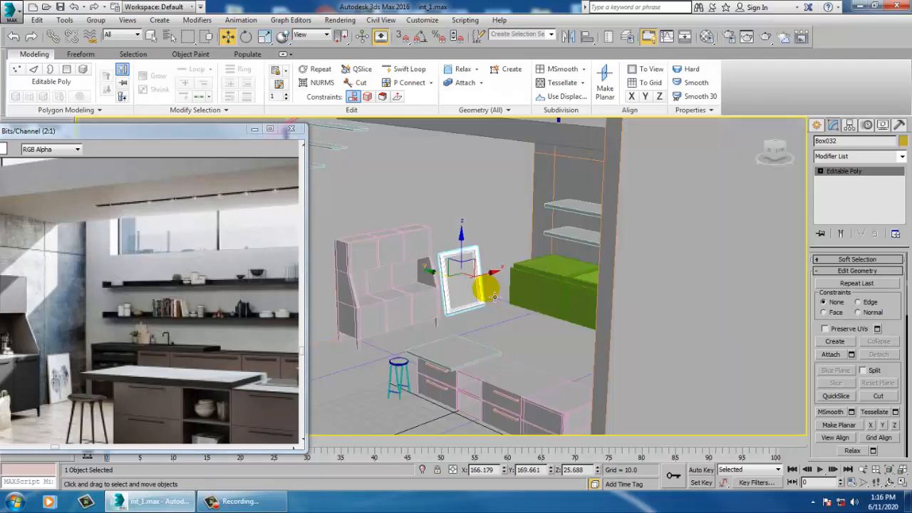
# Scale the leaning frame uniformly to 90 percent and lower it toward the floor, to about Z 23.77.
pyautogui.press('r')
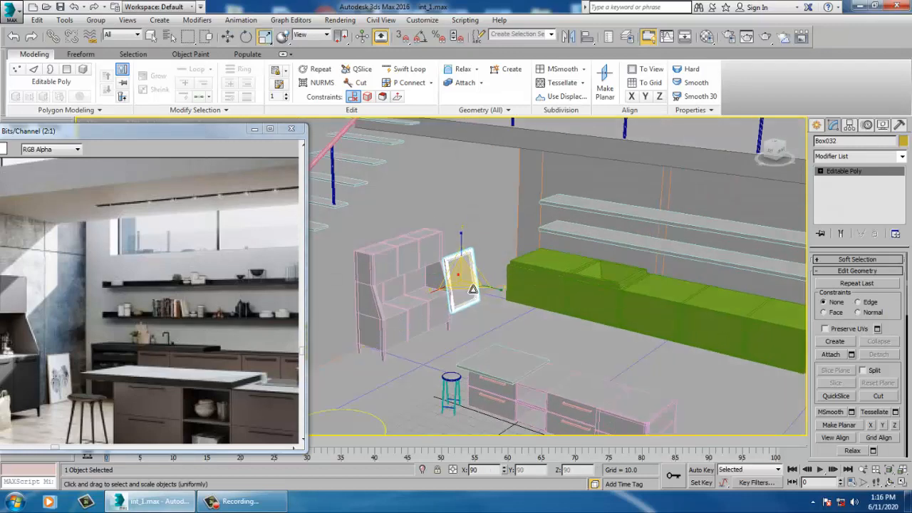
pyautogui.press('w')
pyautogui.press('z')
pyautogui.scroll(-3, 470, 269)
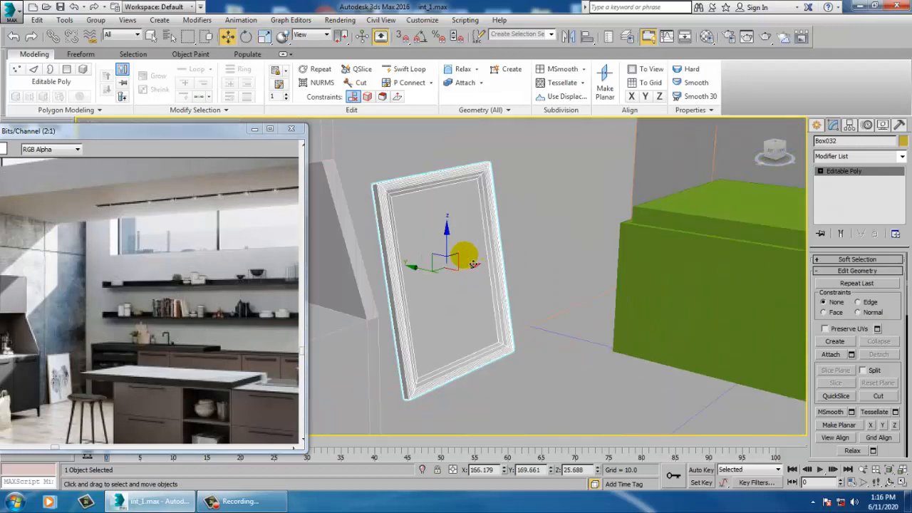
pyautogui.moveTo(452, 240); pyautogui.dragTo(450, 254)
pyautogui.hotkey('ctrl', 'z')
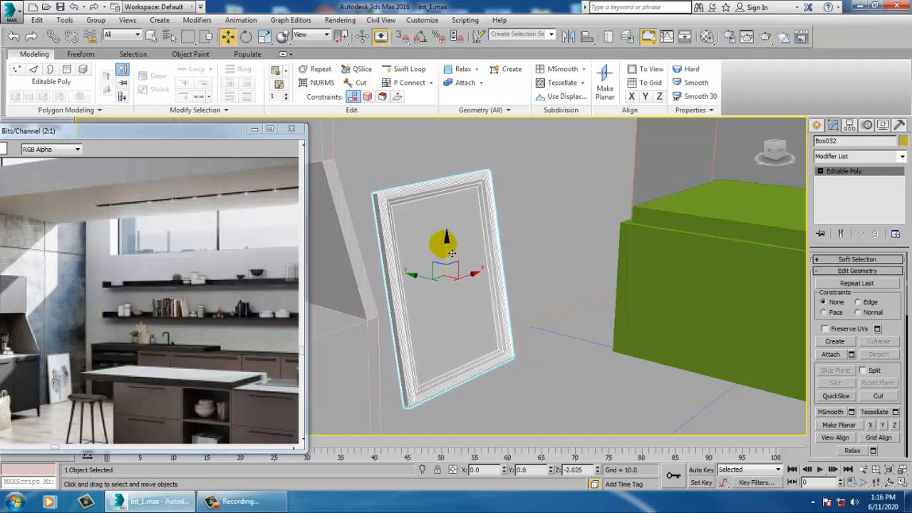
pyautogui.scroll(3, 493, 260)
pyautogui.keyDown('alt'); pyautogui.moveTo(495, 261); pyautogui.dragTo(571, 264, button='middle'); pyautogui.keyUp('alt')
pyautogui.scroll(-5, 568, 262)
pyautogui.keyDown('alt'); pyautogui.moveTo(521, 291); pyautogui.dragTo(456, 331, button='middle'); pyautogui.keyUp('alt')
pyautogui.scroll(-3, 458, 332)
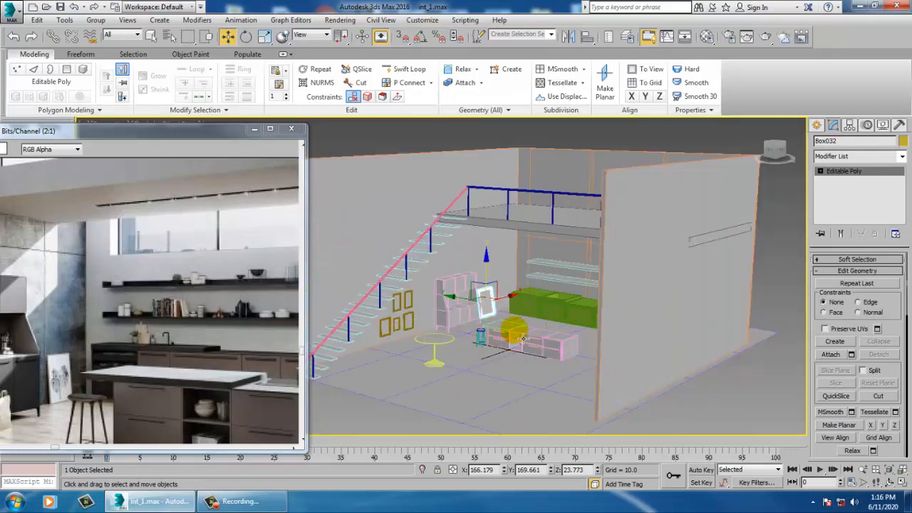
pyautogui.keyDown('alt'); pyautogui.moveTo(717, 326); pyautogui.dragTo(495, 293, button='middle'); pyautogui.keyUp('alt')
pyautogui.scroll(2, 495, 294)
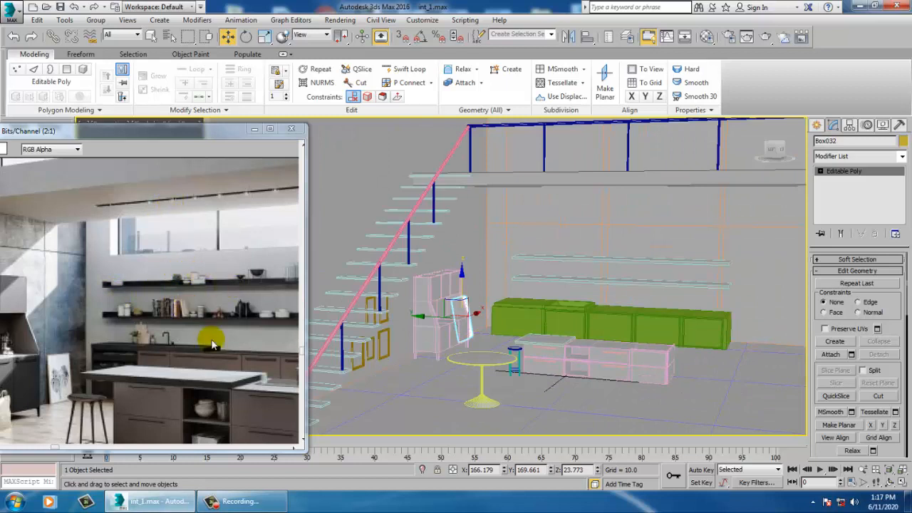
# Examine the kitchen counter in the reference image, and reposition its window to show the dining corner with the pendant lamp.
pyautogui.moveTo(238, 385); pyautogui.dragTo(100, 345, button='middle')
pyautogui.moveTo(133, 316); pyautogui.dragTo(200, 348, button='middle')
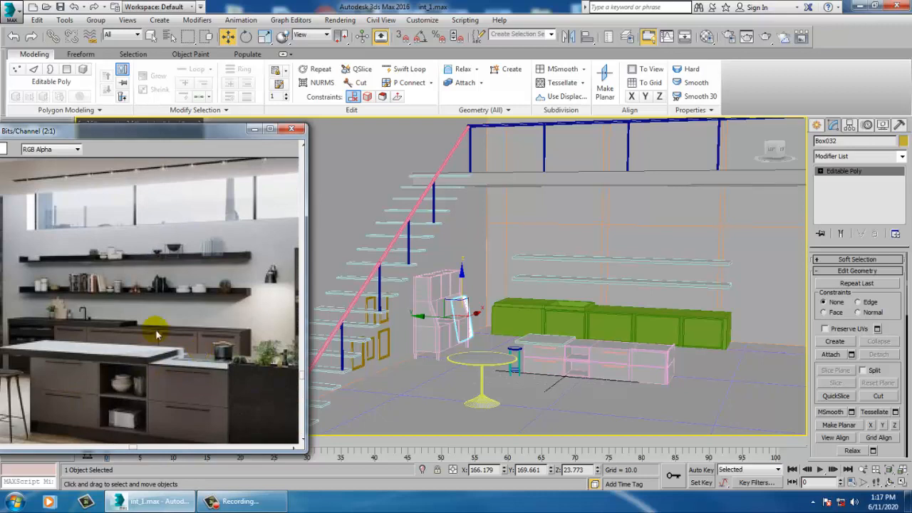
pyautogui.moveTo(120, 318); pyautogui.dragTo(134, 321, button='middle')
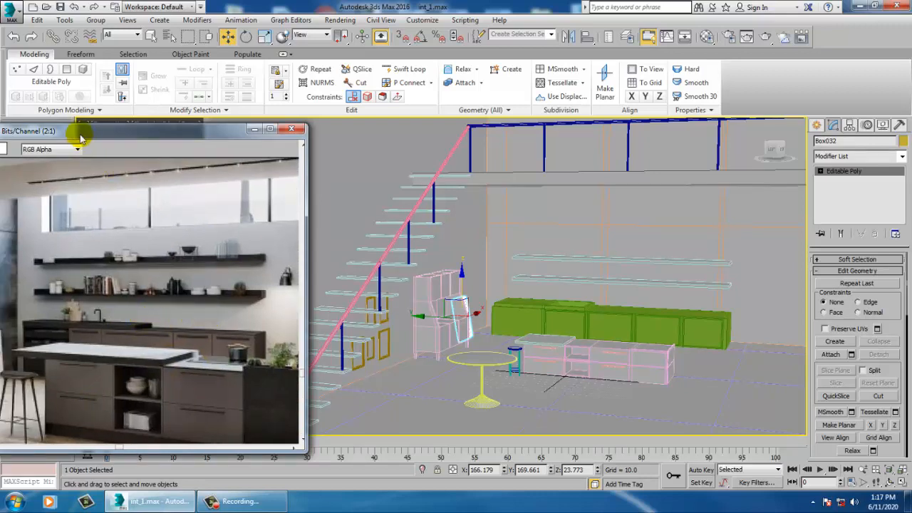
pyautogui.moveTo(78, 131); pyautogui.dragTo(330, 43)
pyautogui.moveTo(285, 207); pyautogui.dragTo(455, 188, button='middle')
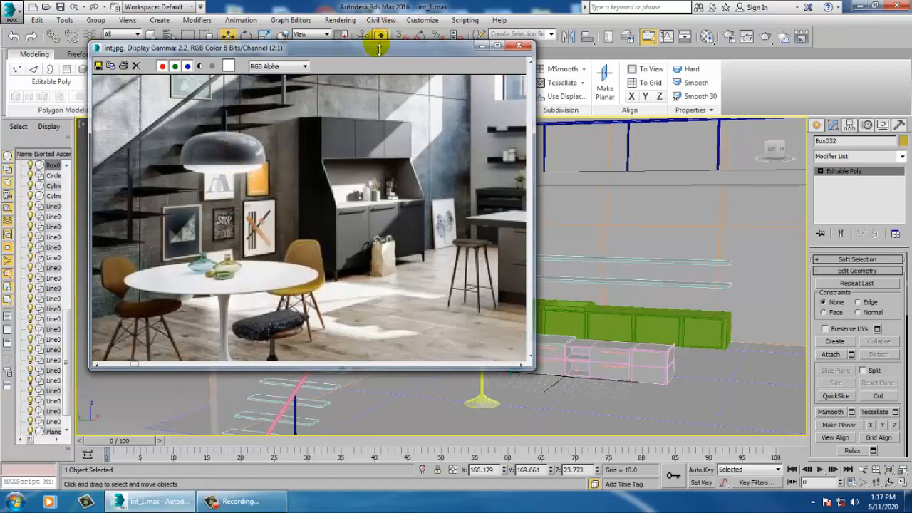
pyautogui.moveTo(361, 53); pyautogui.dragTo(163, 42)
# Draw a vertical line in the front view as the pendant lamp's cord and move it above the round table, to about X -133.7.
pyautogui.keyDown('alt'); pyautogui.moveTo(633, 264); pyautogui.dragTo(641, 283, button='middle'); pyautogui.keyUp('alt')
pyautogui.hotkey('alt', 'w')
pyautogui.moveTo(673, 168); pyautogui.dragTo(645, 167, button='middle')
pyautogui.hotkey('alt', 'w')
pyautogui.scroll(-5, 621, 212)
pyautogui.moveTo(618, 250); pyautogui.dragTo(715, 314, button='middle')
pyautogui.click(817, 125)
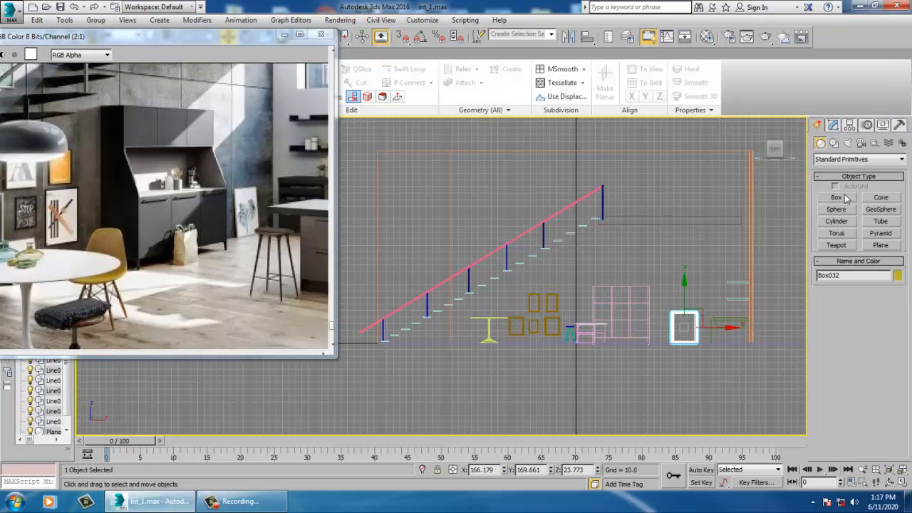
pyautogui.click(833, 142)
pyautogui.click(836, 206)
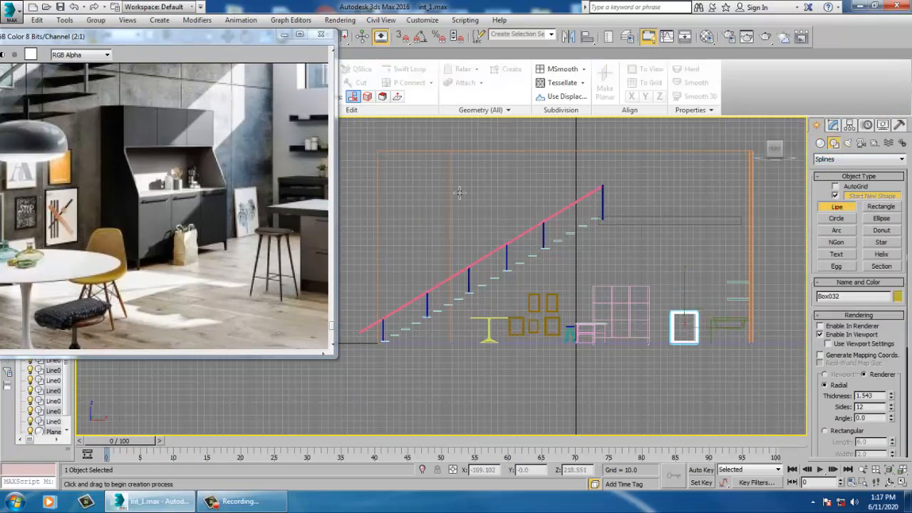
pyautogui.click(447, 149)
pyautogui.click(454, 253)
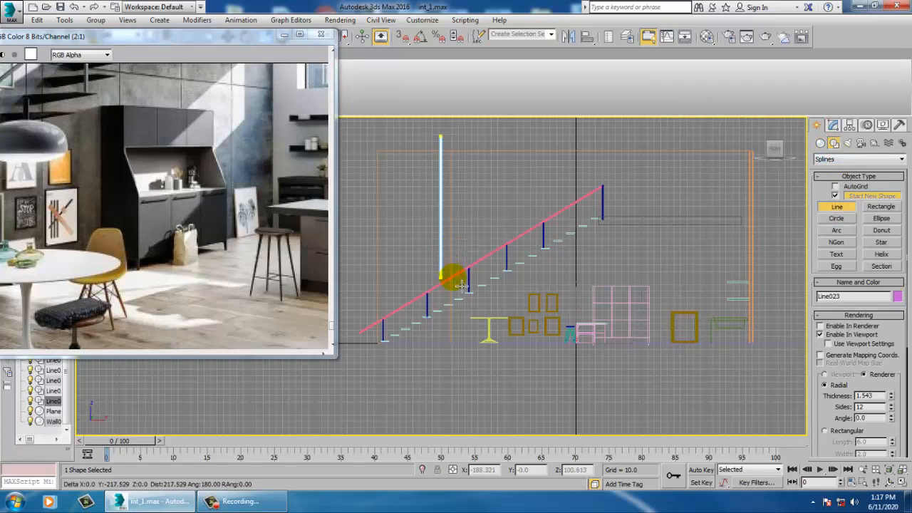
pyautogui.rightClick(458, 246)
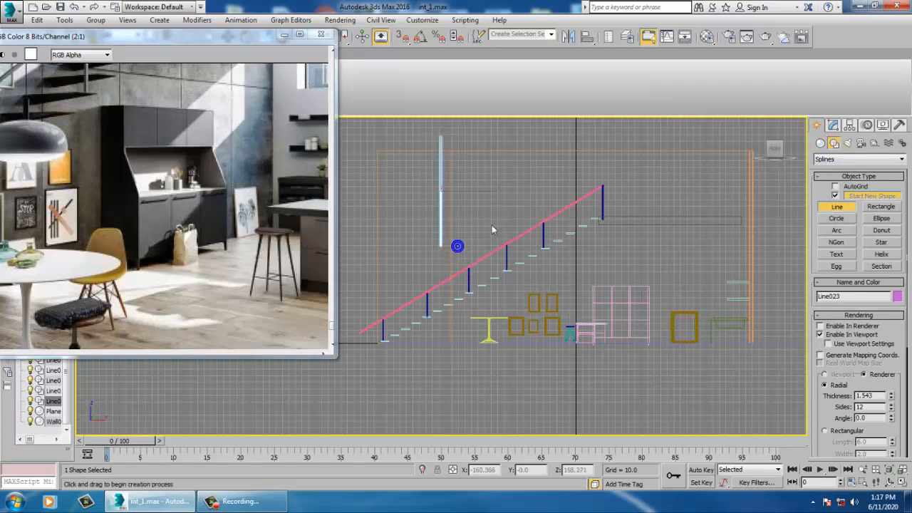
pyautogui.moveTo(482, 190); pyautogui.dragTo(540, 207)
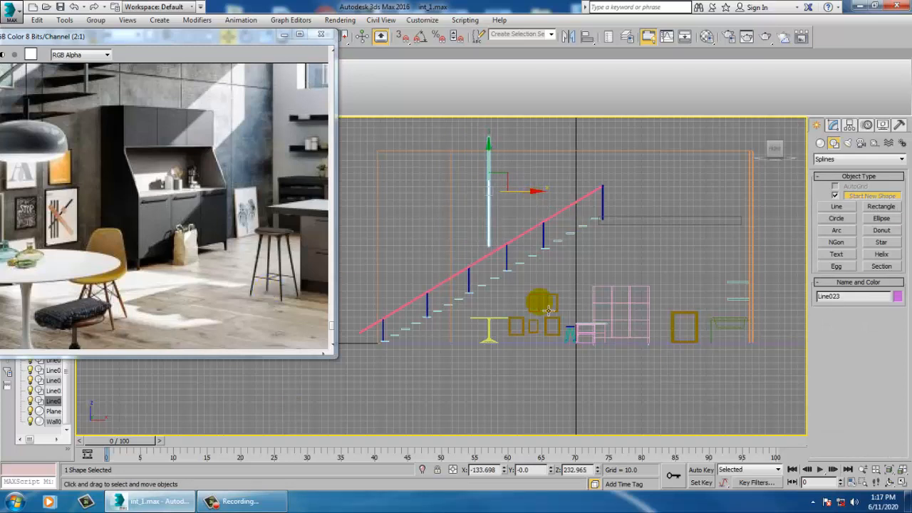
# Create a small sphere centred on the lamp cord in the top view as the base for the lampshade.
pyautogui.click(820, 144)
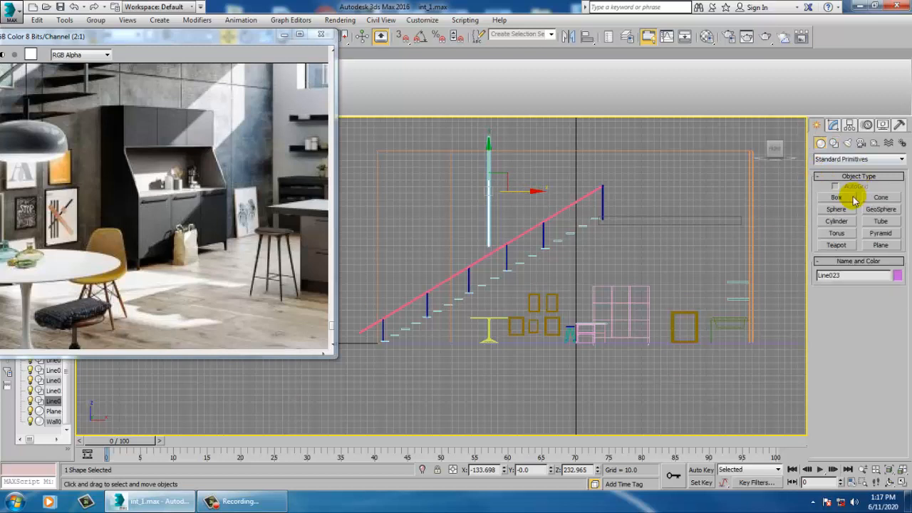
pyautogui.click(837, 198)
pyautogui.click(838, 209)
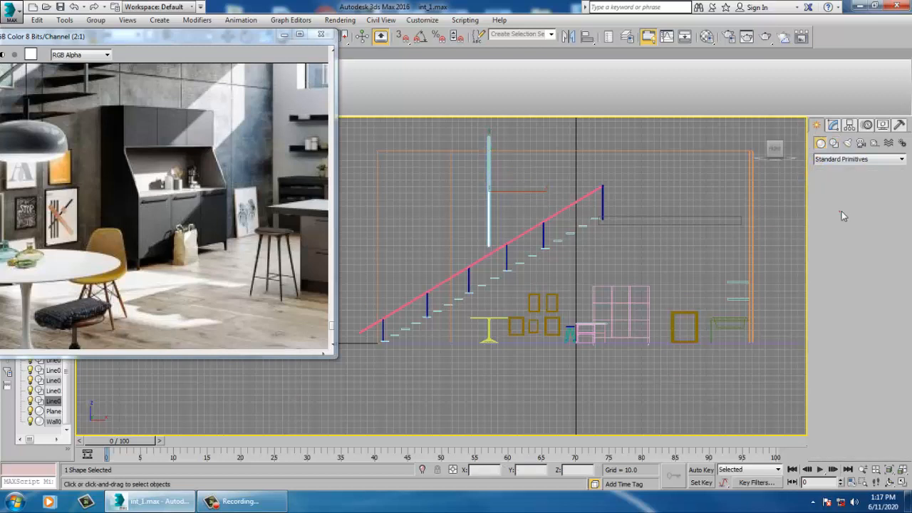
pyautogui.hotkey('alt', 'w')
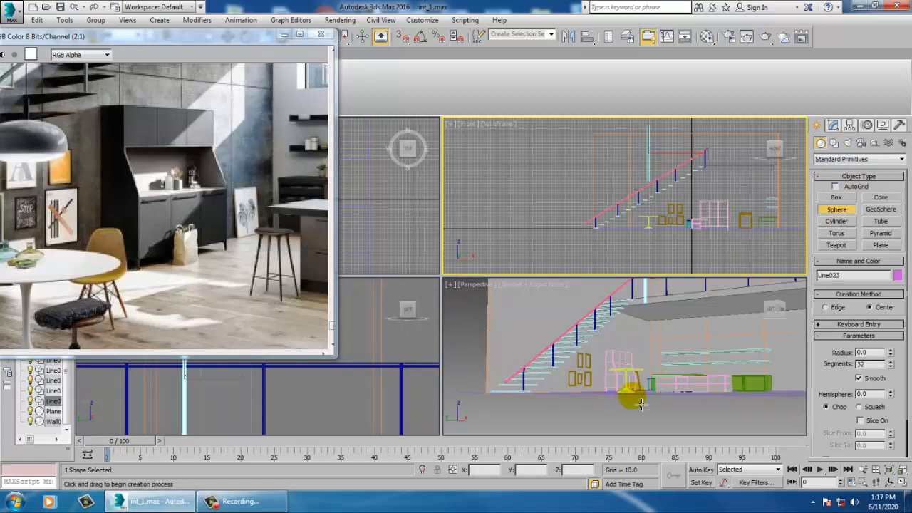
pyautogui.click(401, 244)
pyautogui.hotkey('alt', 'w')
pyautogui.press('z')
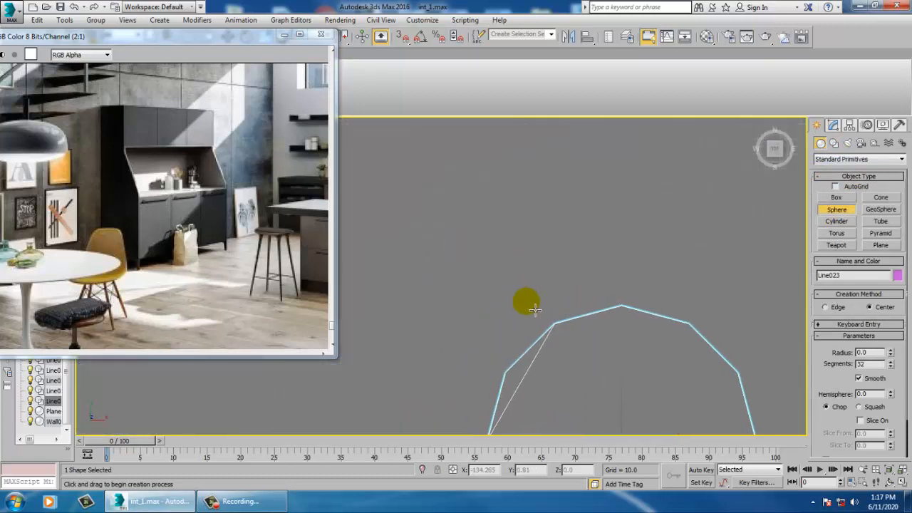
pyautogui.scroll(-6, 527, 306)
pyautogui.moveTo(534, 321); pyautogui.dragTo(589, 356)
pyautogui.press('w')
# Raise the sphere to just below the lamp cord and scale it uniformly to about 535 percent.
pyautogui.hotkey('alt', 'w')
pyautogui.rightClick(672, 370)
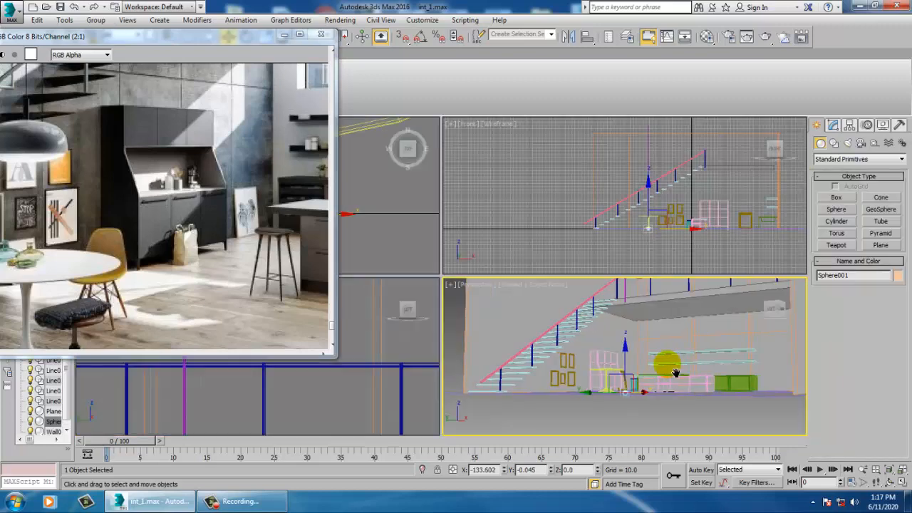
pyautogui.hotkey('alt', 'w')
pyautogui.keyDown('alt'); pyautogui.moveTo(614, 346); pyautogui.dragTo(475, 355, button='middle'); pyautogui.keyUp('alt')
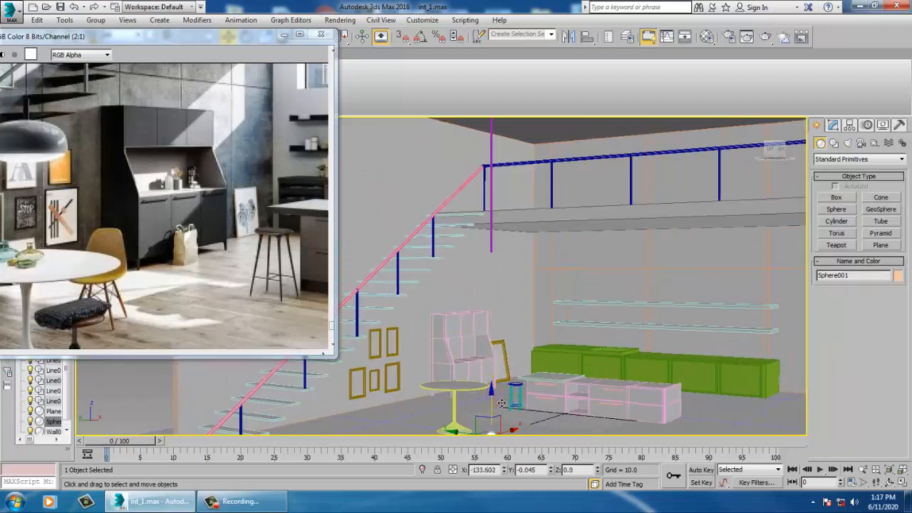
pyautogui.moveTo(490, 390); pyautogui.dragTo(278, 116)
pyautogui.press('r')
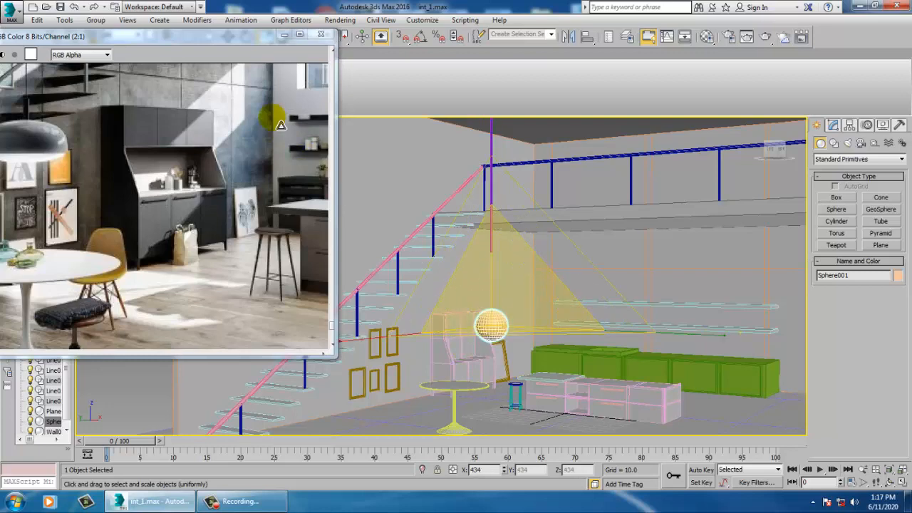
pyautogui.press('w')
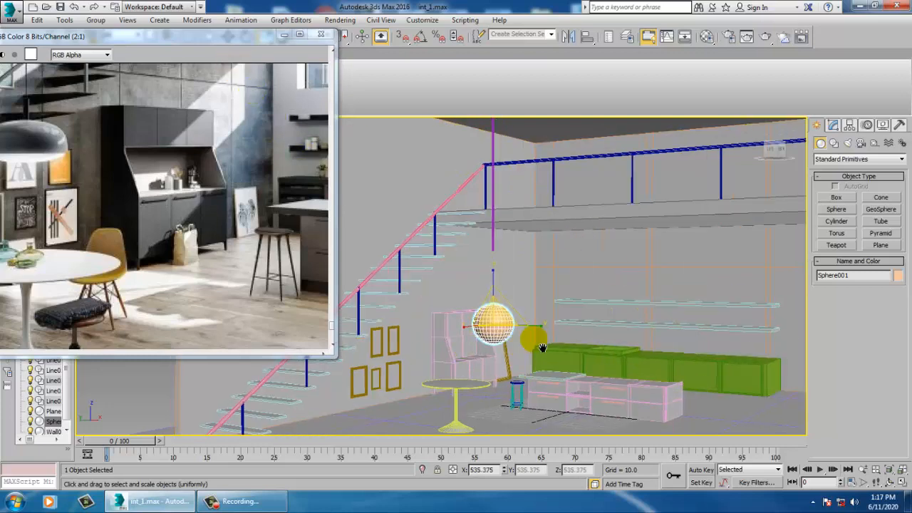
# Convert the lampshade sphere to an editable poly.
pyautogui.moveTo(541, 349); pyautogui.dragTo(541, 320, button='middle')
pyautogui.scroll(5, 541, 320)
pyautogui.moveTo(598, 274); pyautogui.dragTo(575, 318, button='middle')
pyautogui.scroll(-5, 568, 324)
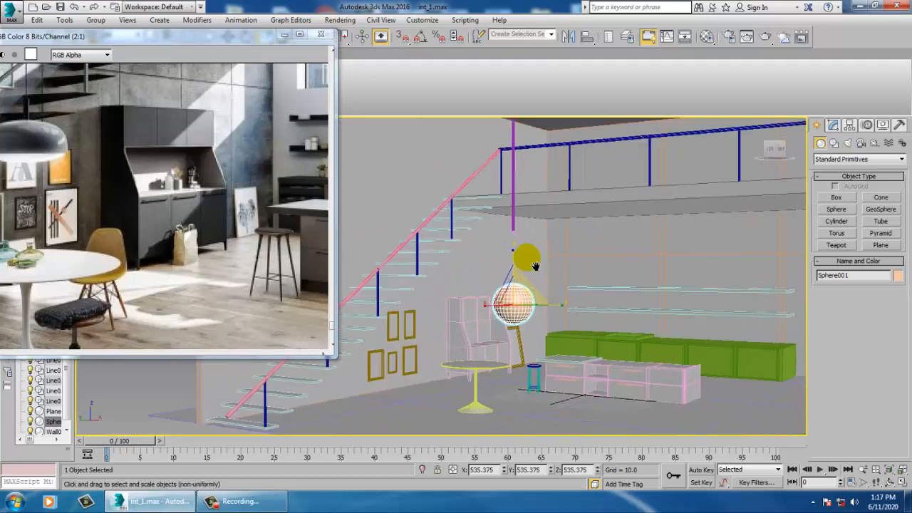
pyautogui.scroll(6, 578, 267)
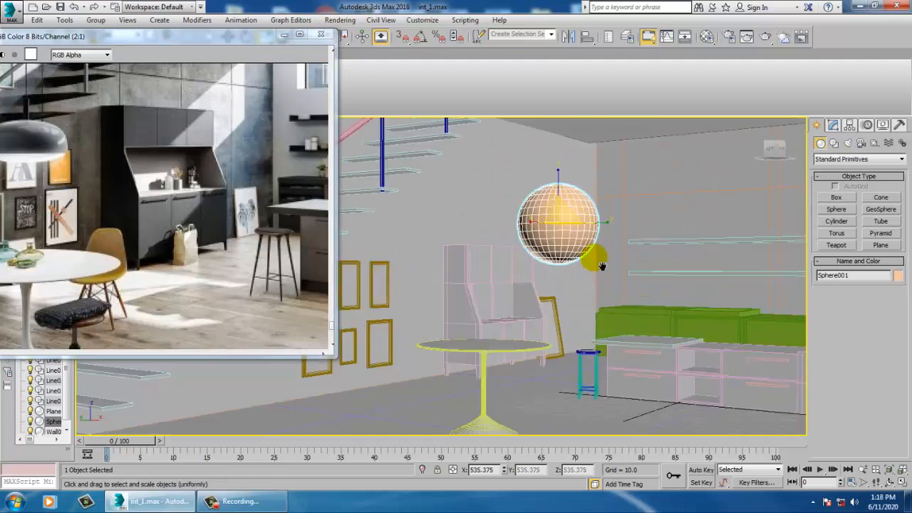
pyautogui.moveTo(601, 256); pyautogui.dragTo(595, 270, button='middle')
pyautogui.rightClick(567, 219)
pyautogui.moveTo(628, 338)
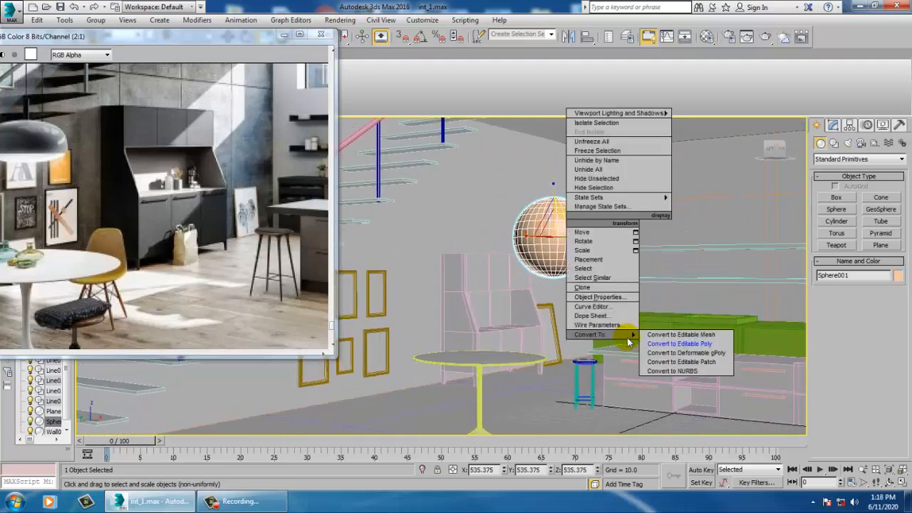
pyautogui.click(679, 344)
# Select the polygons of the sphere's lower half in the front view and flatten them vertically into a shallow bowl.
pyautogui.press('z')
pyautogui.scroll(-3, 533, 287)
pyautogui.scroll(-2, 533, 287)
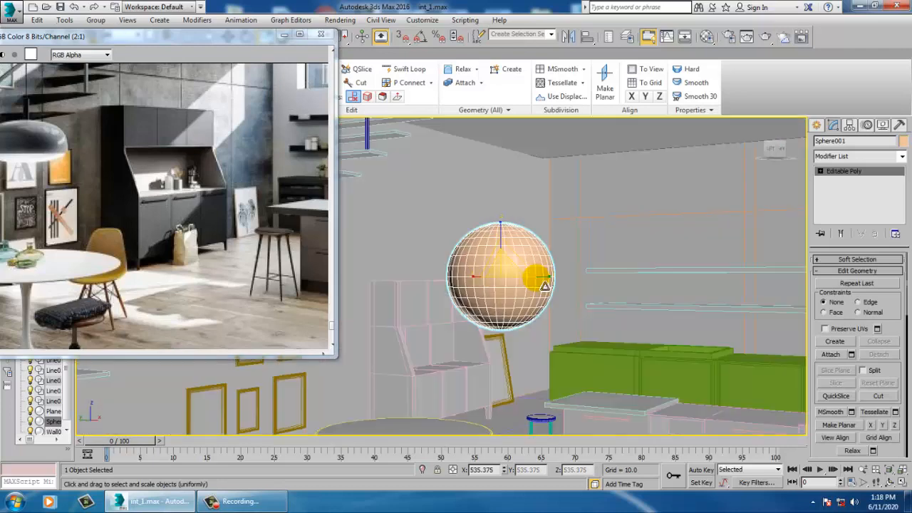
pyautogui.press('4')
pyautogui.hotkey('alt', 'w')
pyautogui.click(674, 202)
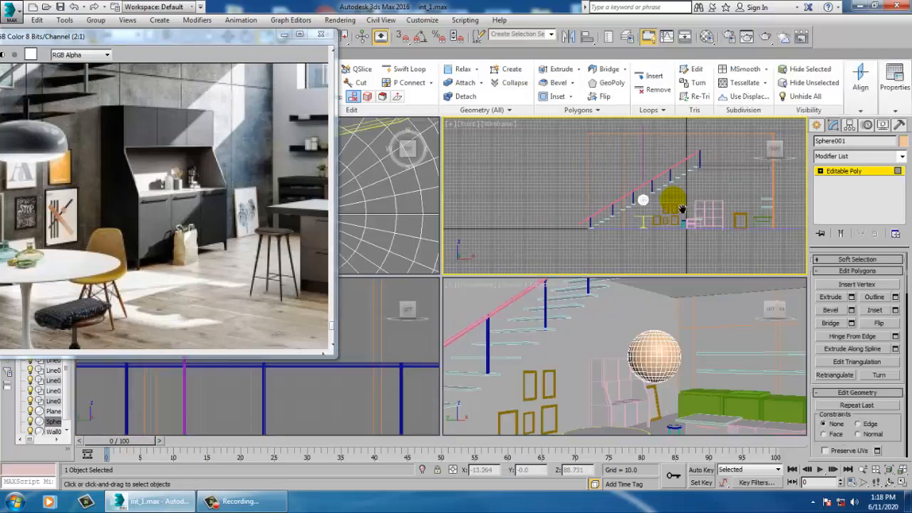
pyautogui.hotkey('alt', 'w')
pyautogui.press('z')
pyautogui.moveTo(616, 215); pyautogui.dragTo(622, 220, button='middle')
pyautogui.scroll(-3, 616, 232)
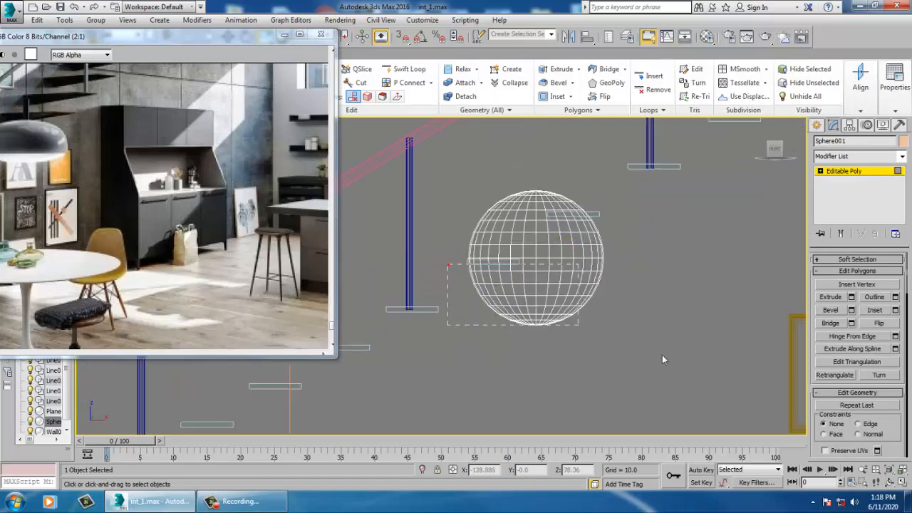
pyautogui.moveTo(663, 360); pyautogui.dragTo(799, 402)
pyautogui.moveTo(609, 325); pyautogui.dragTo(610, 335, button='middle')
pyautogui.scroll(2, 597, 325)
pyautogui.moveTo(572, 312); pyautogui.dragTo(596, 344, button='middle')
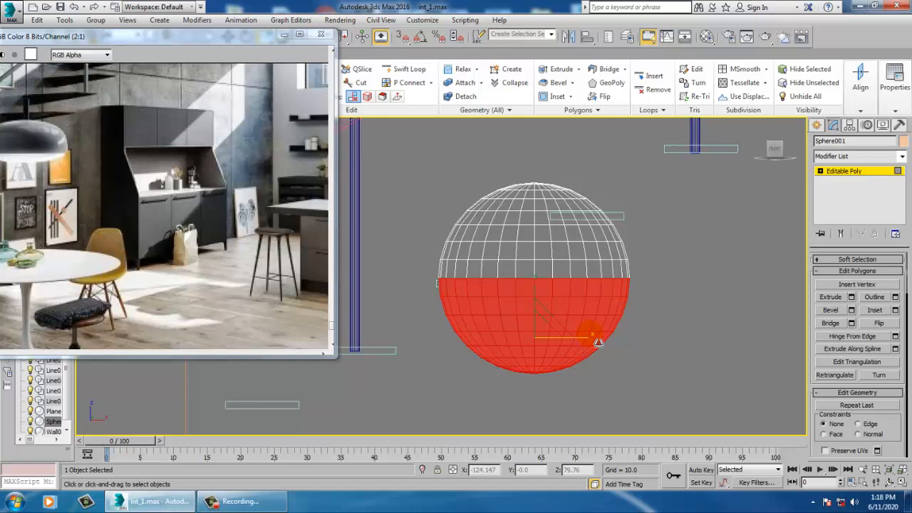
pyautogui.moveTo(543, 291); pyautogui.dragTo(557, 416)
# Move the flattened lower polygons up to about Z 88.23 to make the lampshade shorter.
pyautogui.press('w')
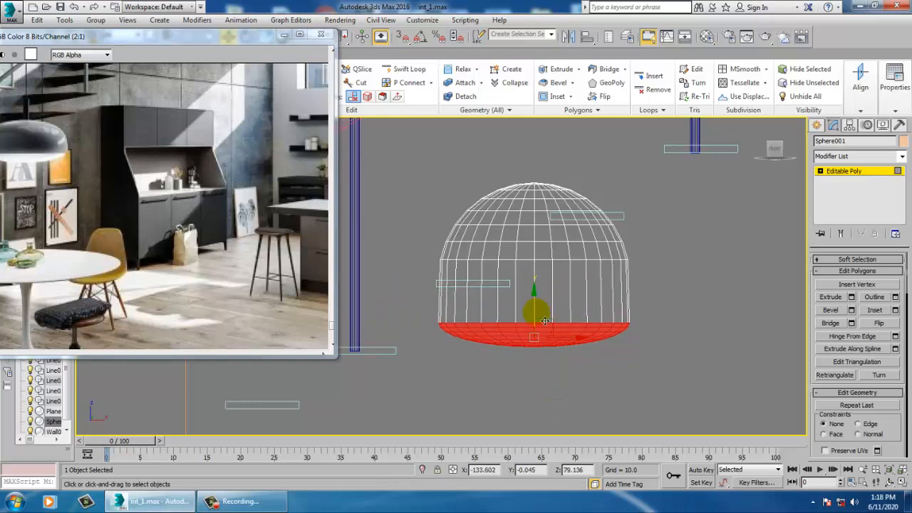
pyautogui.moveTo(541, 311); pyautogui.dragTo(541, 259)
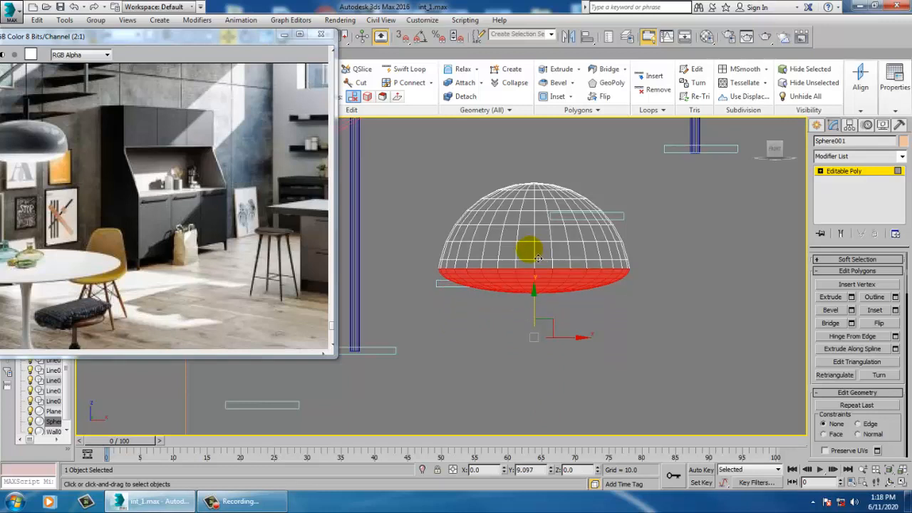
pyautogui.moveTo(634, 262); pyautogui.dragTo(636, 311, button='middle')
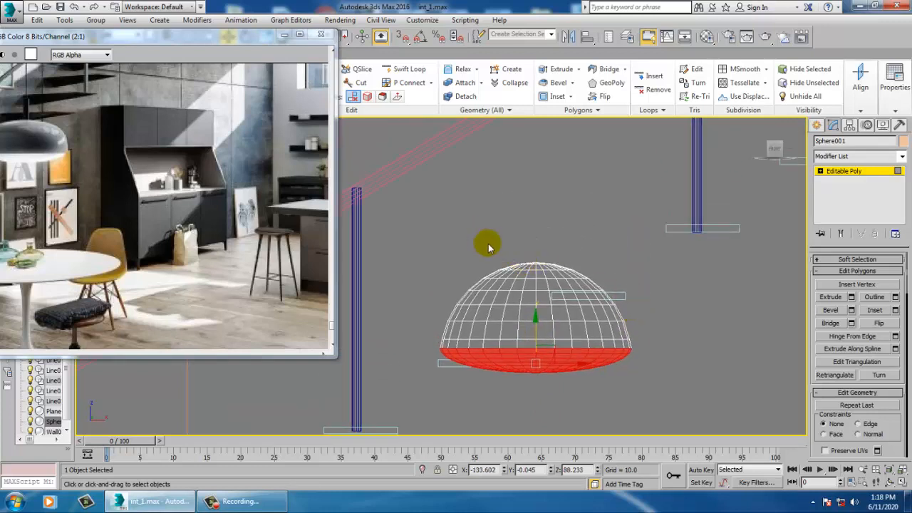
# Delete the cap polygons at the very top of the lampshade to leave a round opening.
pyautogui.moveTo(597, 276); pyautogui.dragTo(598, 278)
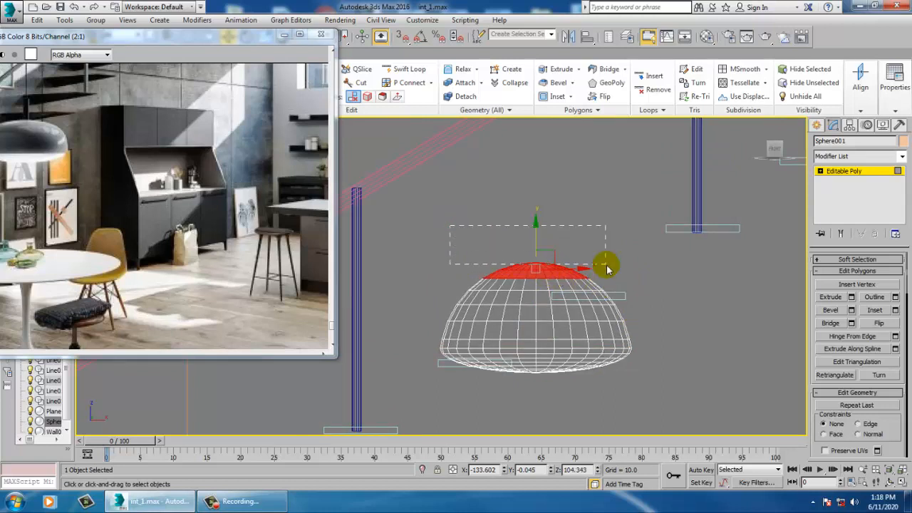
pyautogui.moveTo(609, 269); pyautogui.dragTo(610, 274)
pyautogui.press('Delete')
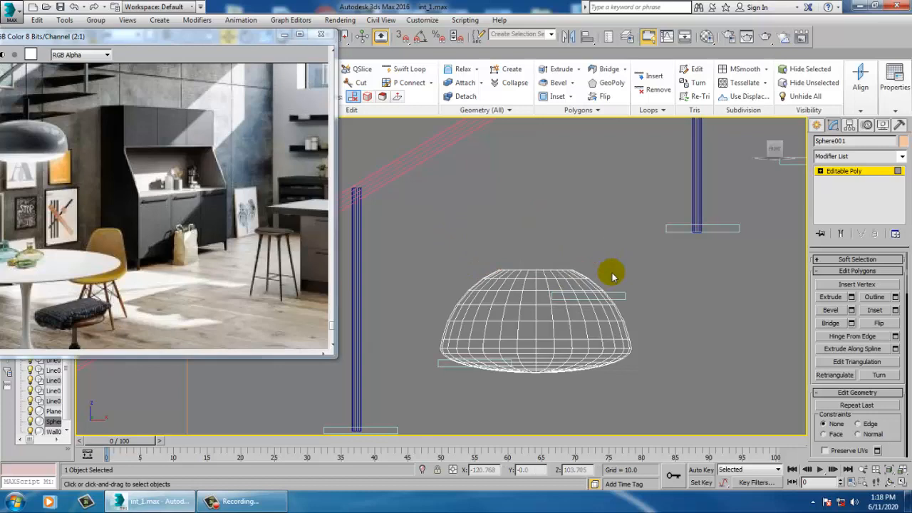
# Cap the open border at the top of the lampshade with a flat face.
pyautogui.hotkey('alt', 'w')
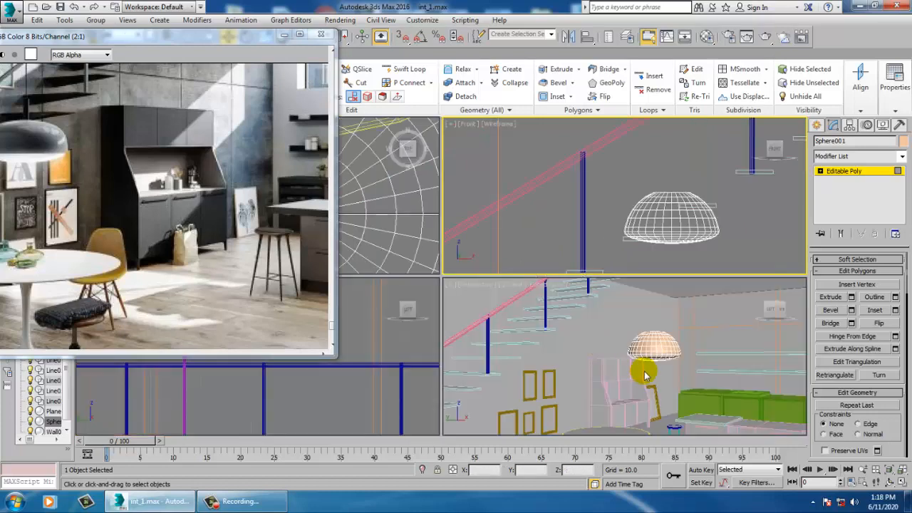
pyautogui.scroll(5, 641, 376)
pyautogui.keyDown('alt'); pyautogui.moveTo(627, 334); pyautogui.dragTo(604, 359, button='middle'); pyautogui.keyUp('alt')
pyautogui.hotkey('alt', 'w')
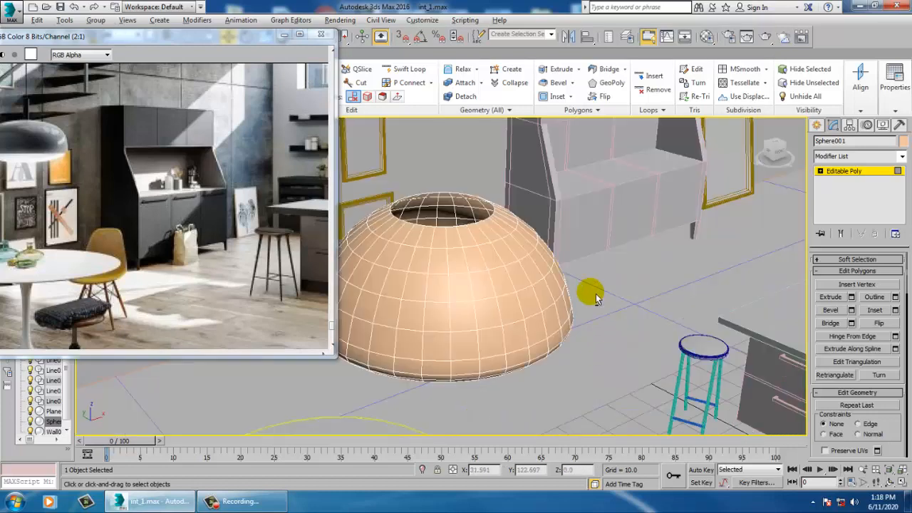
pyautogui.moveTo(596, 297); pyautogui.dragTo(625, 321, button='middle')
pyautogui.moveTo(625, 322)
pyautogui.keyDown('alt'); pyautogui.mouseDown(button='middle')
pyautogui.moveTo(634, 333)
pyautogui.moveTo(610, 324)
pyautogui.mouseUp(button='middle'); pyautogui.keyUp('alt')
pyautogui.scroll(3, 610, 324)
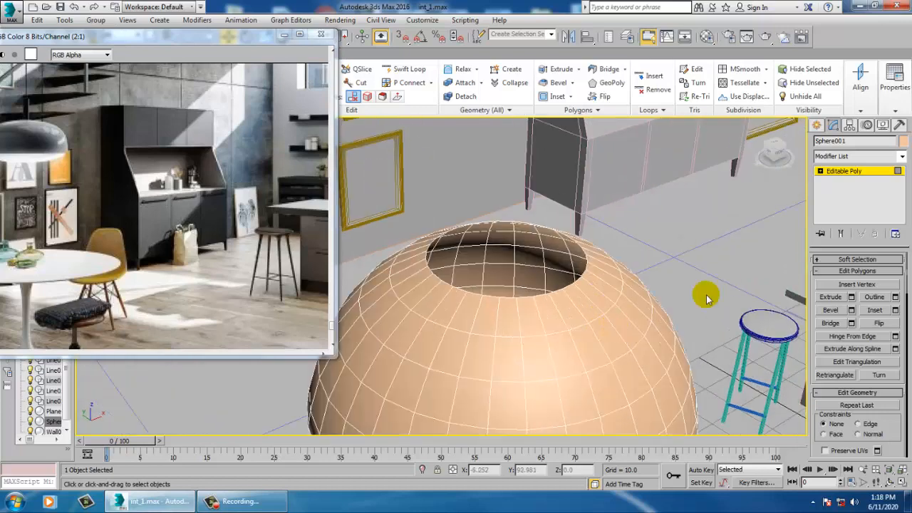
pyautogui.click(820, 171)
pyautogui.click(841, 198)
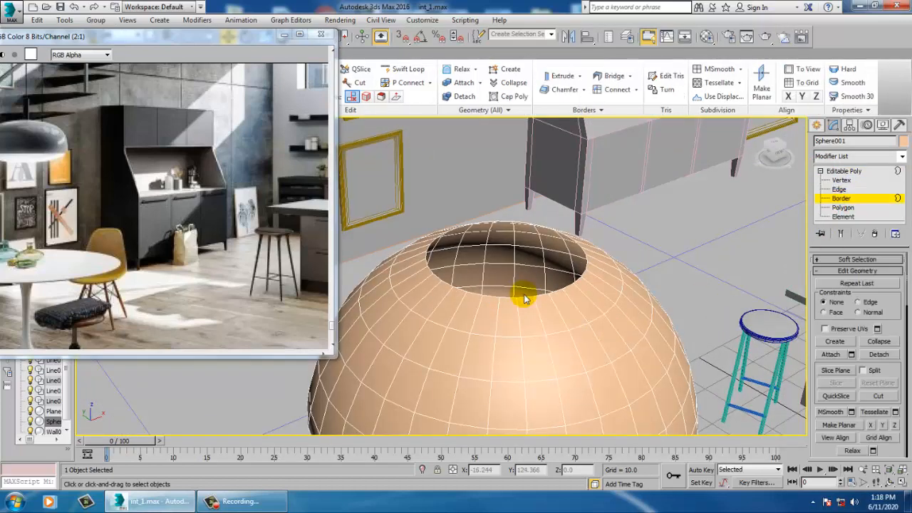
pyautogui.click(525, 297)
pyautogui.rightClick(525, 297)
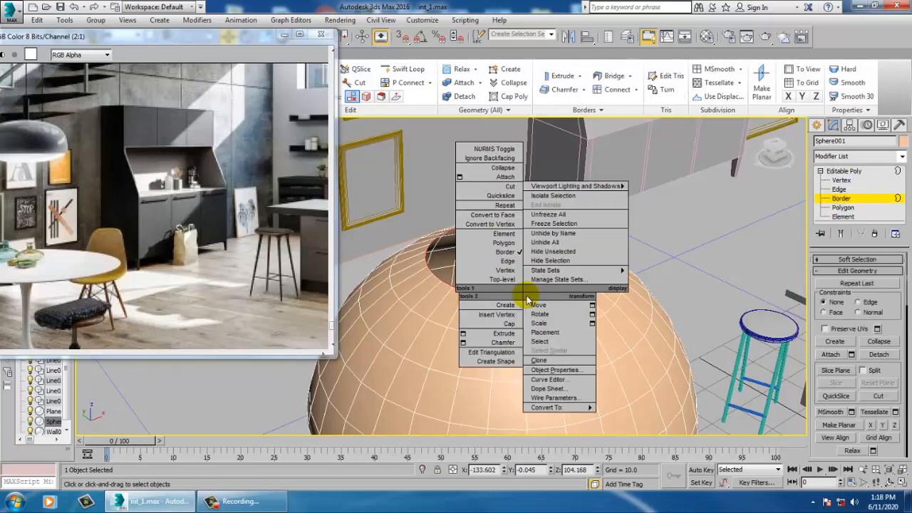
pyautogui.click(505, 329)
pyautogui.keyDown('alt'); pyautogui.moveTo(505, 329); pyautogui.dragTo(554, 287, button='middle'); pyautogui.keyUp('alt')
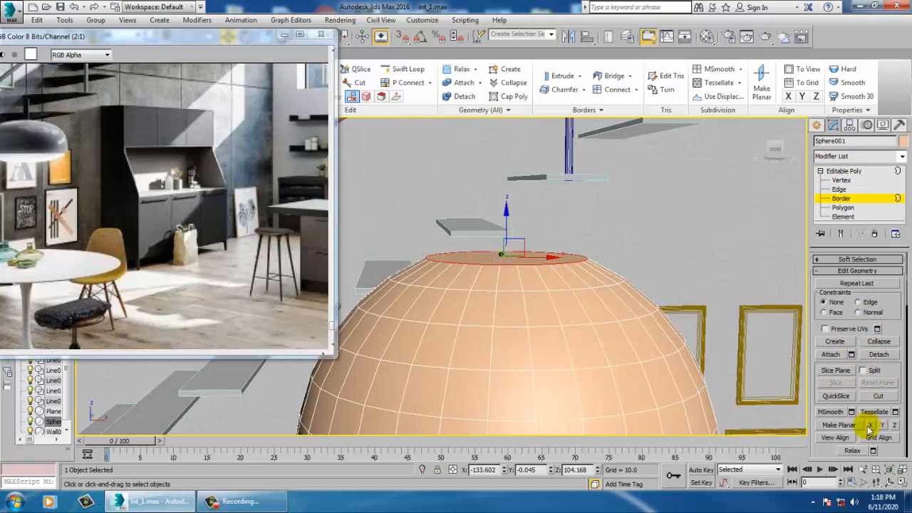
# Select only the edges around the rim of the lampshade's flat top, excluding the adjoining vertical edges.
pyautogui.moveTo(900, 459); pyautogui.dragTo(880, 507)
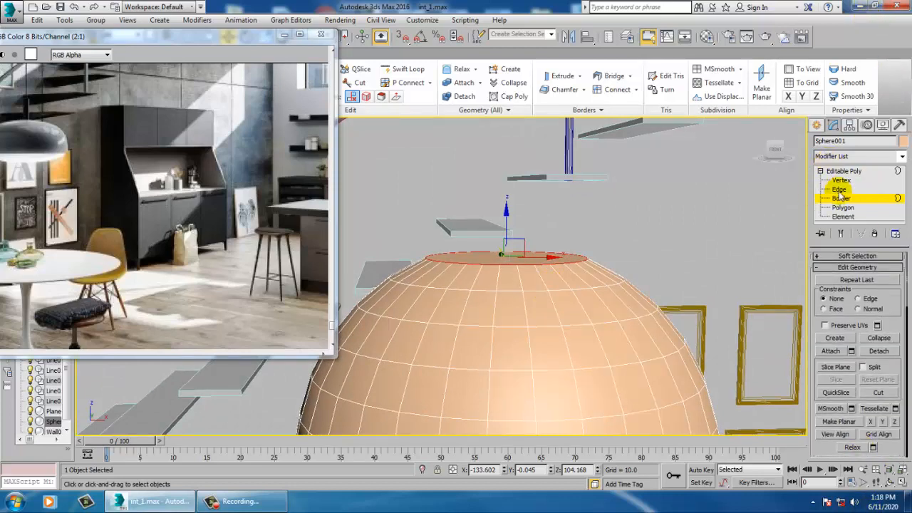
pyautogui.click(839, 189)
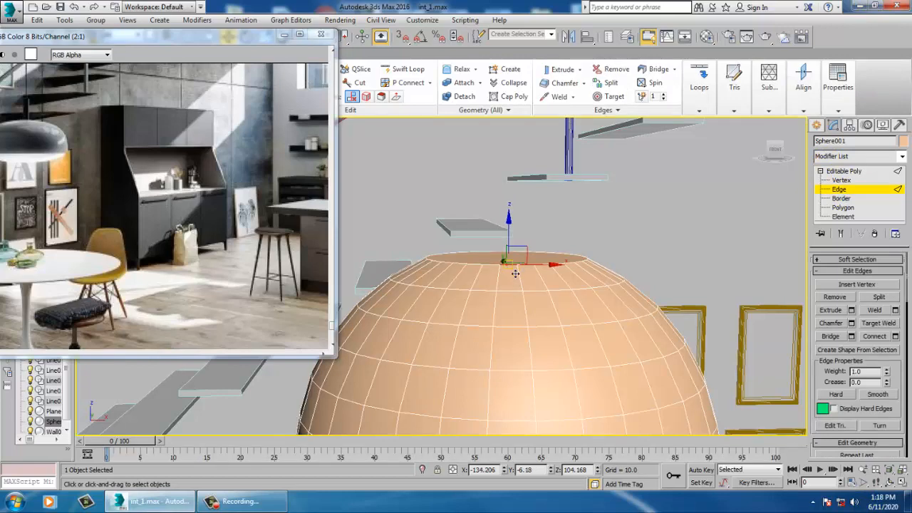
pyautogui.moveTo(590, 274); pyautogui.dragTo(603, 265)
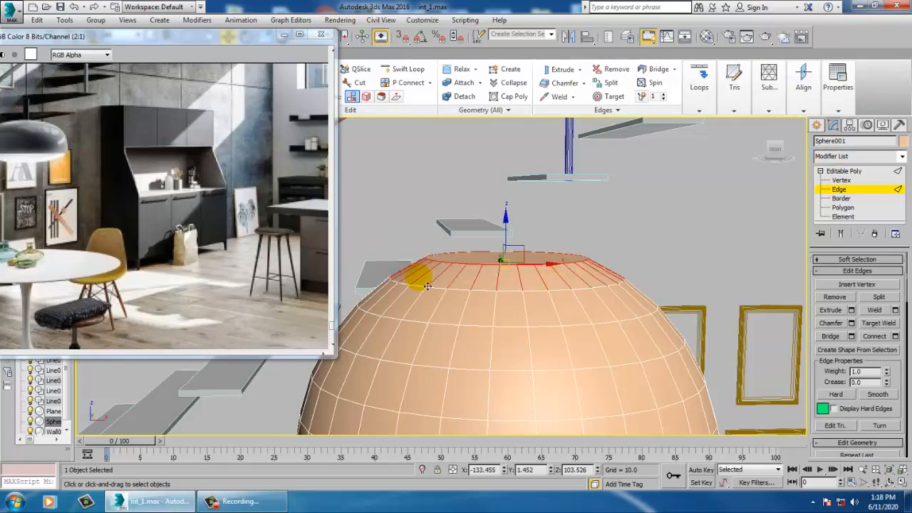
pyautogui.keyDown('alt'); pyautogui.moveTo(529, 264); pyautogui.dragTo(631, 273, button='middle'); pyautogui.keyUp('alt')
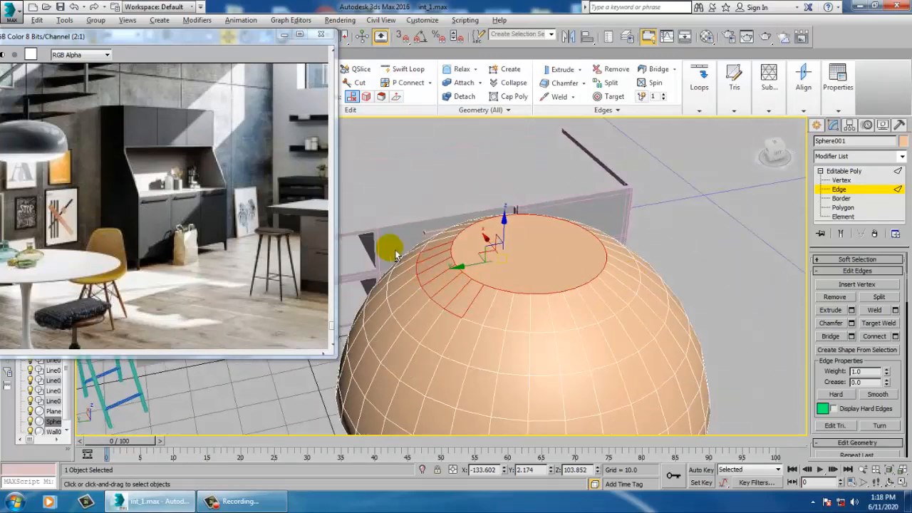
pyautogui.keyDown('alt'); pyautogui.moveTo(439, 321); pyautogui.dragTo(441, 324); pyautogui.keyUp('alt')
pyautogui.keyDown('alt'); pyautogui.moveTo(503, 317); pyautogui.dragTo(504, 316); pyautogui.keyUp('alt')
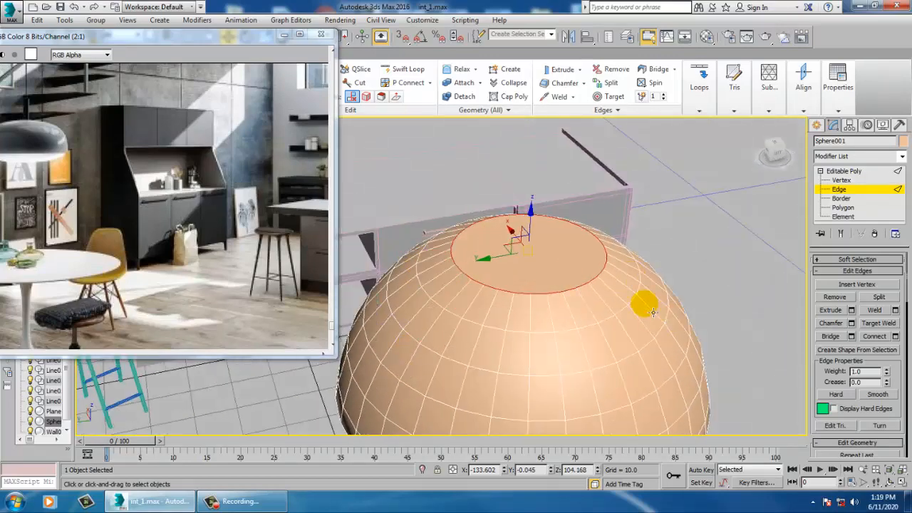
# Chamfer the top rim edges of the lampshade with an amount of about 0.741 and 7 segments, and leave edge editing.
pyautogui.keyDown('alt'); pyautogui.moveTo(641, 301); pyautogui.dragTo(780, 327, button='middle'); pyautogui.keyUp('alt')
pyautogui.click(851, 323)
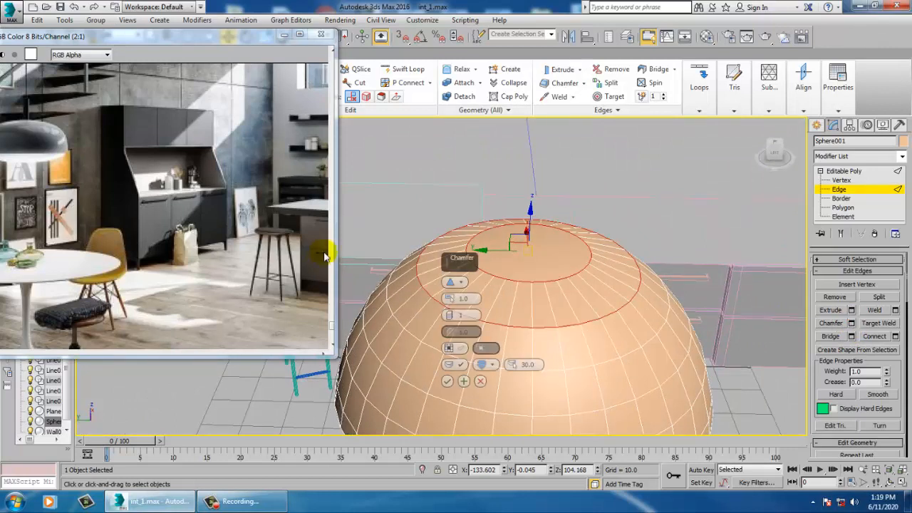
pyautogui.moveTo(446, 316)
pyautogui.mouseDown()
pyautogui.moveTo(448, 297)
pyautogui.moveTo(455, 338)
pyautogui.moveTo(457, 325)
pyautogui.mouseUp()
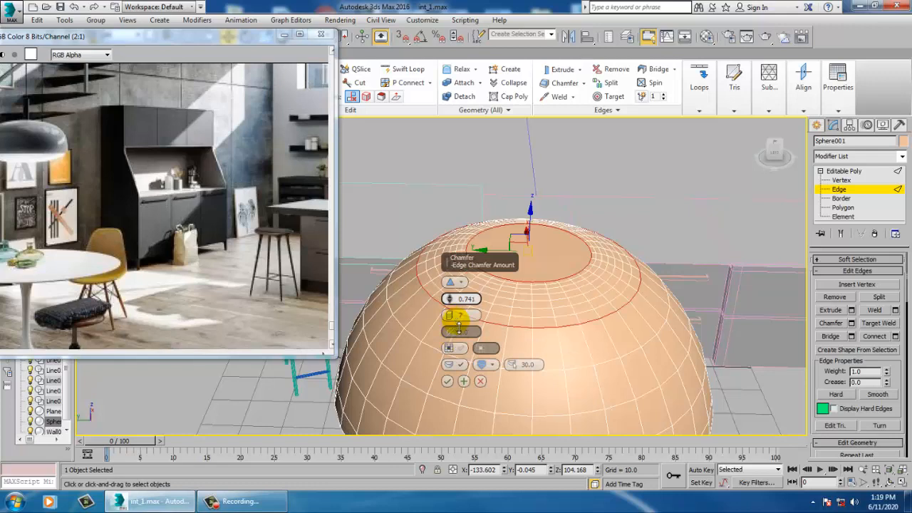
pyautogui.click(447, 381)
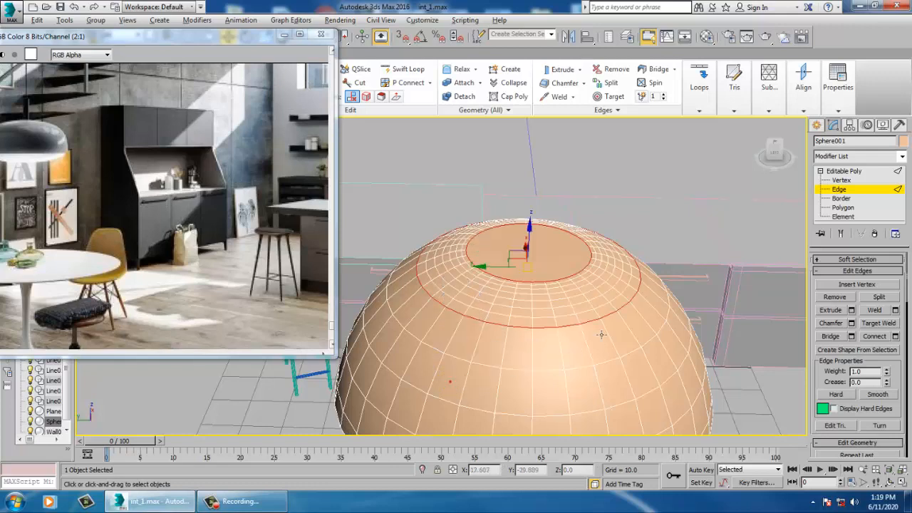
pyautogui.scroll(-6, 562, 292)
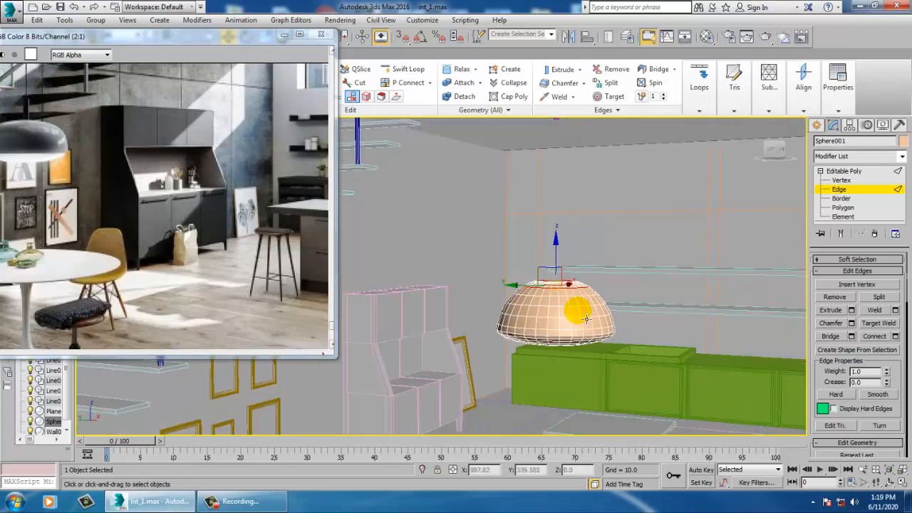
pyautogui.click(843, 172)
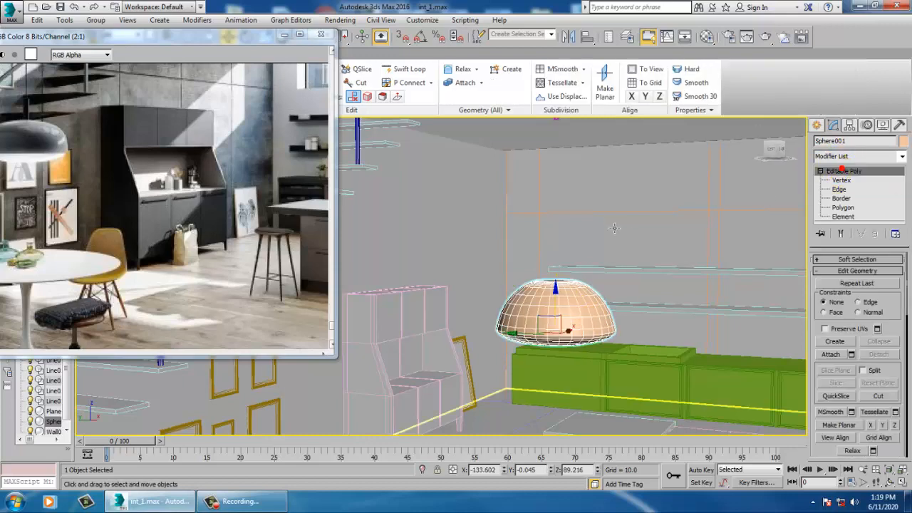
# Select the pendant's vertical rod line and bring the lamp's rod into view in the reference image.
pyautogui.scroll(-6, 560, 212)
pyautogui.scroll(3, 560, 212)
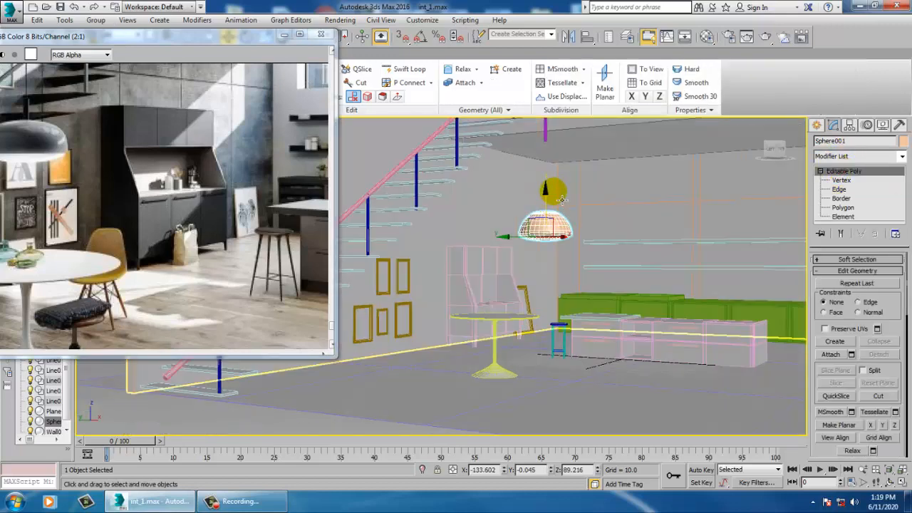
pyautogui.keyDown('alt'); pyautogui.moveTo(549, 193); pyautogui.dragTo(561, 142, button='middle'); pyautogui.keyUp('alt')
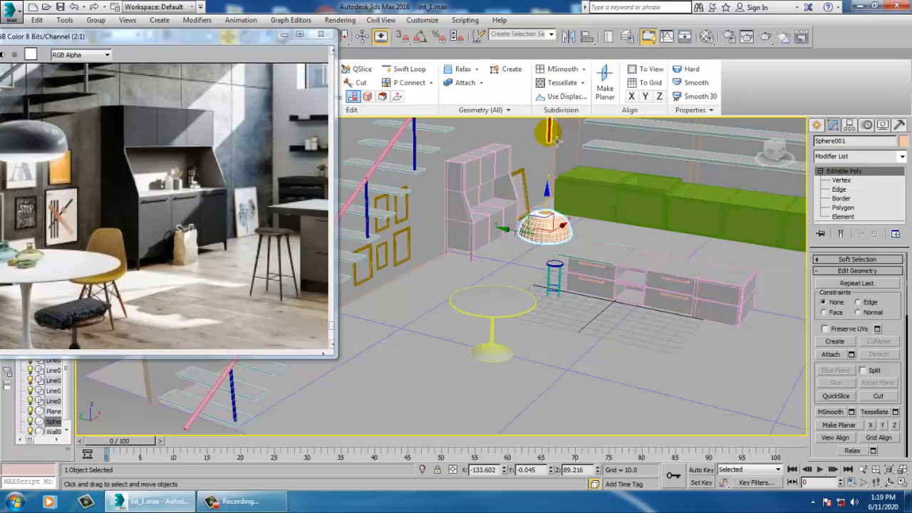
pyautogui.click(549, 134)
pyautogui.moveTo(580, 189)
pyautogui.mouseDown(button='middle')
pyautogui.moveTo(593, 275)
pyautogui.moveTo(593, 189)
pyautogui.mouseUp(button='middle')
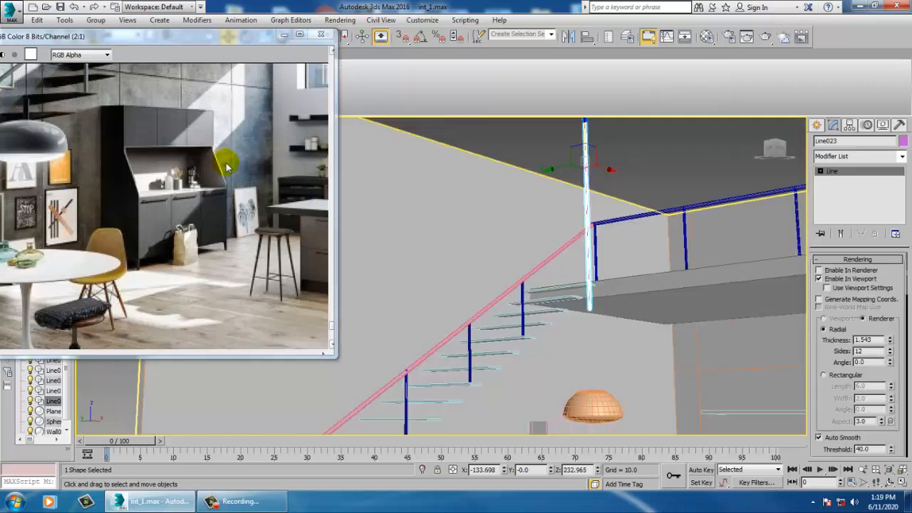
pyautogui.moveTo(203, 143); pyautogui.dragTo(234, 240, button='middle')
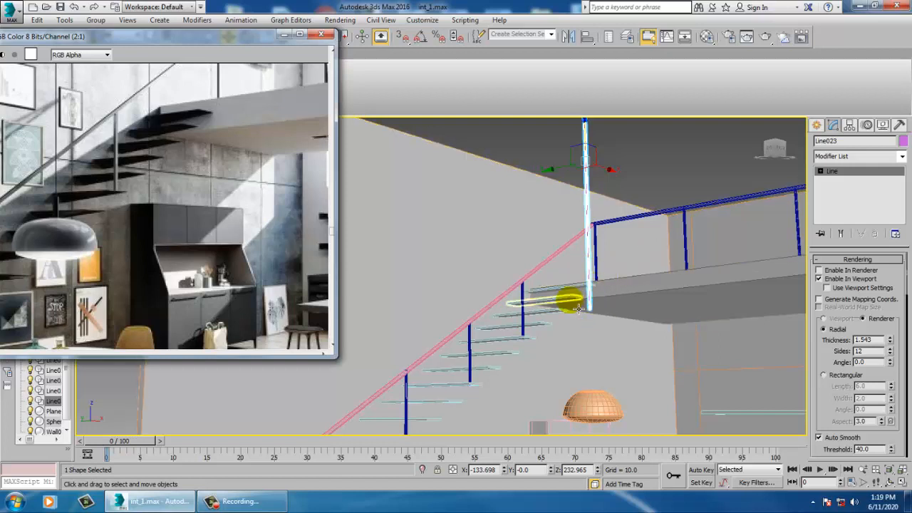
pyautogui.click(587, 278)
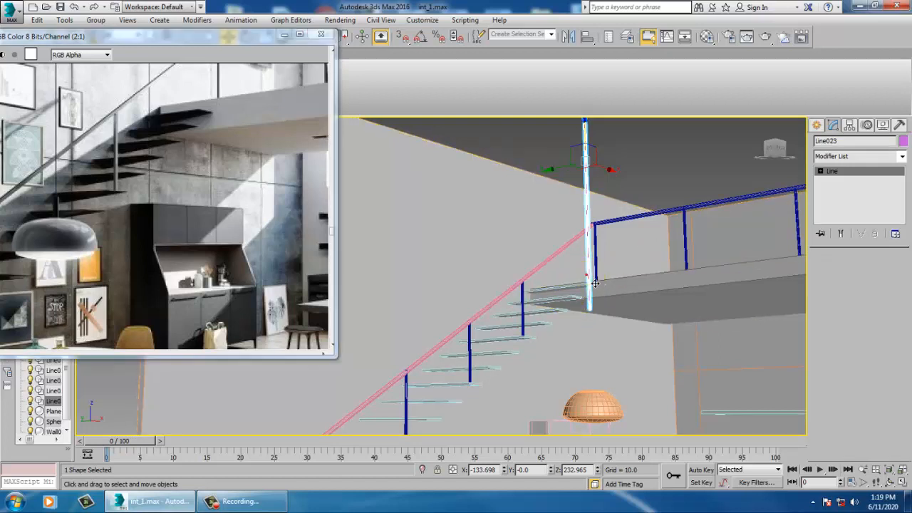
pyautogui.press('1')
pyautogui.moveTo(559, 293); pyautogui.dragTo(807, 201)
pyautogui.click(844, 173)
# Convert the pendant's rod line to an Editable Poly.
pyautogui.scroll(4, 663, 299)
pyautogui.moveTo(630, 297); pyautogui.dragTo(674, 247, button='middle')
pyautogui.rightClick(518, 252)
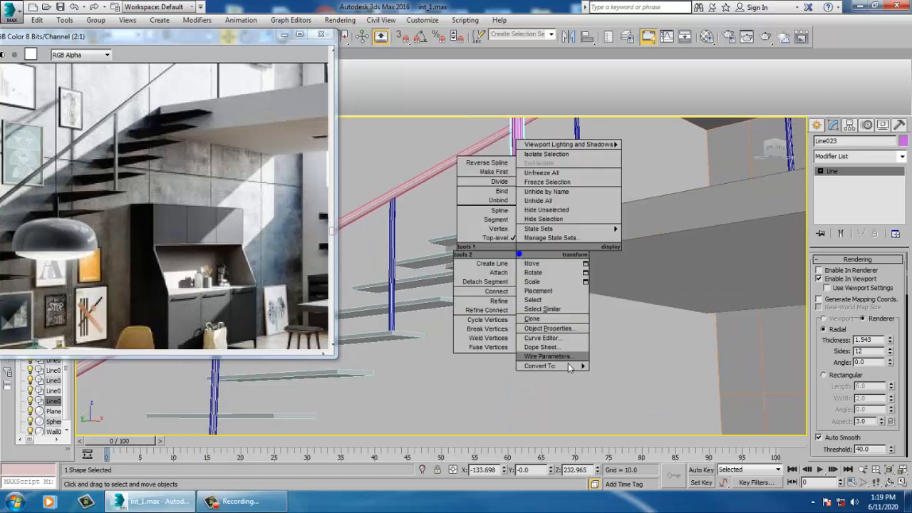
pyautogui.moveTo(549, 365)
pyautogui.click(634, 384)
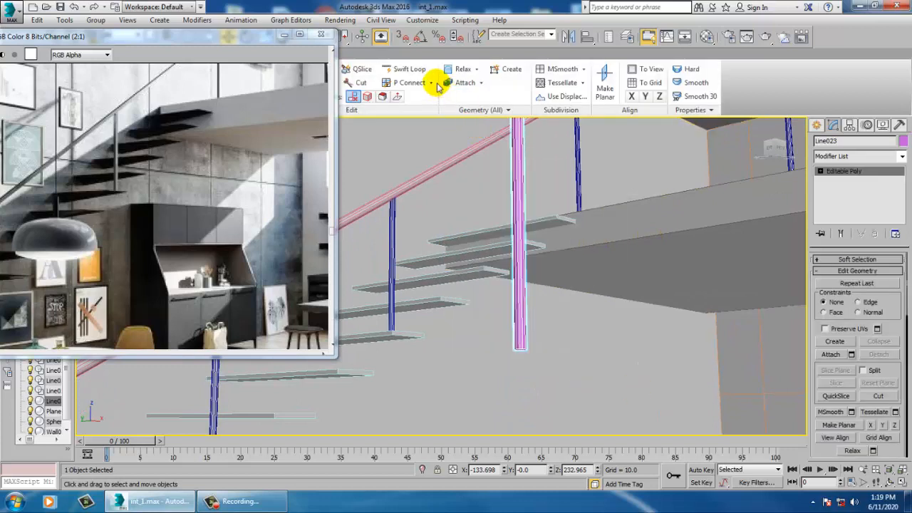
# Add an edge loop a short distance above the rod's lower end and select the polygons below it.
pyautogui.rightClick(518, 289)
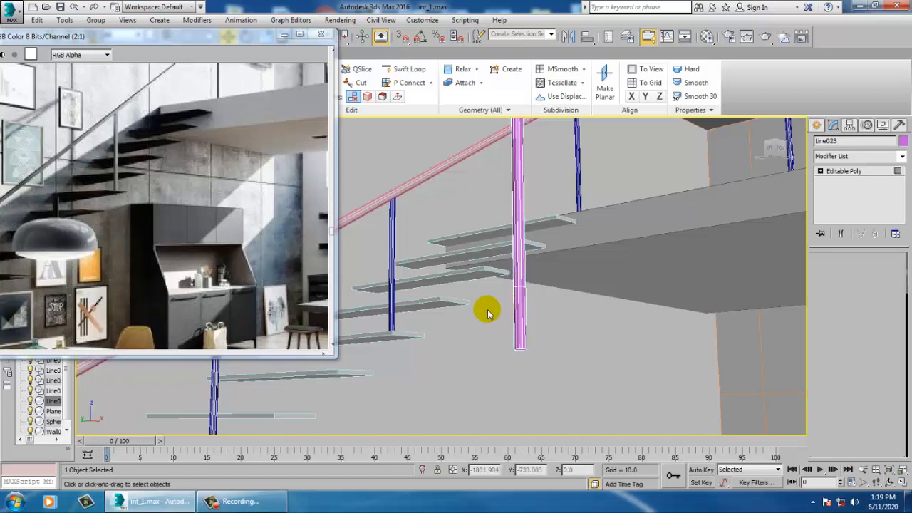
pyautogui.press('4')
pyautogui.moveTo(559, 309); pyautogui.dragTo(483, 314)
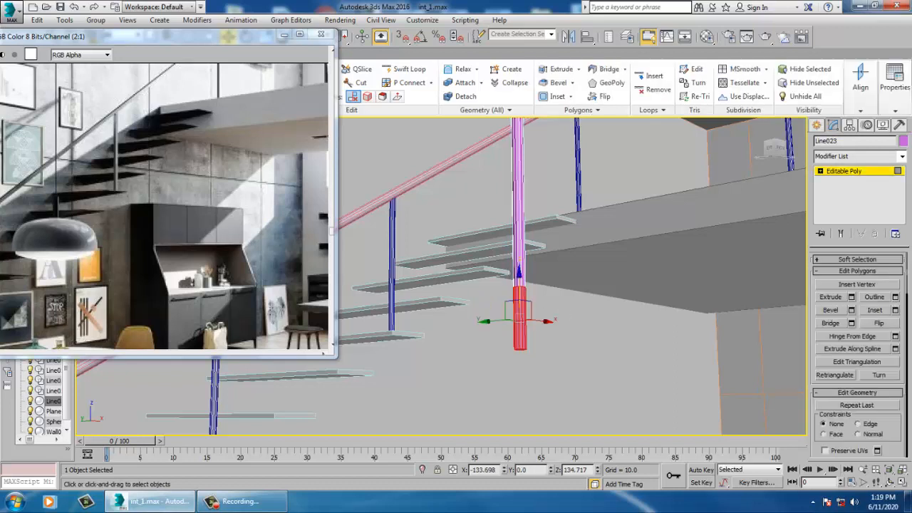
# Extrude the rod's lower-end polygons by Local Normal with a height of about 0.421 to form a thicker socket.
pyautogui.click(851, 297)
pyautogui.click(462, 283)
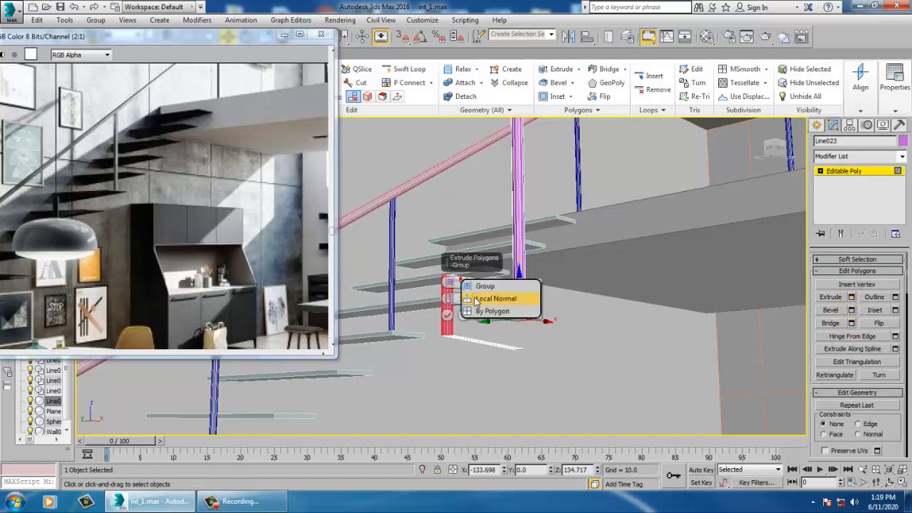
pyautogui.click(474, 296)
pyautogui.moveTo(449, 298); pyautogui.dragTo(474, 347)
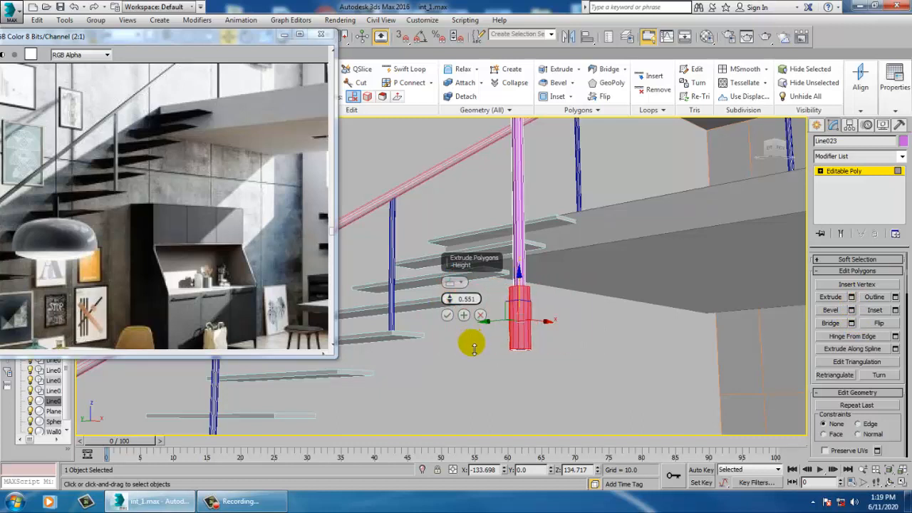
pyautogui.click(446, 315)
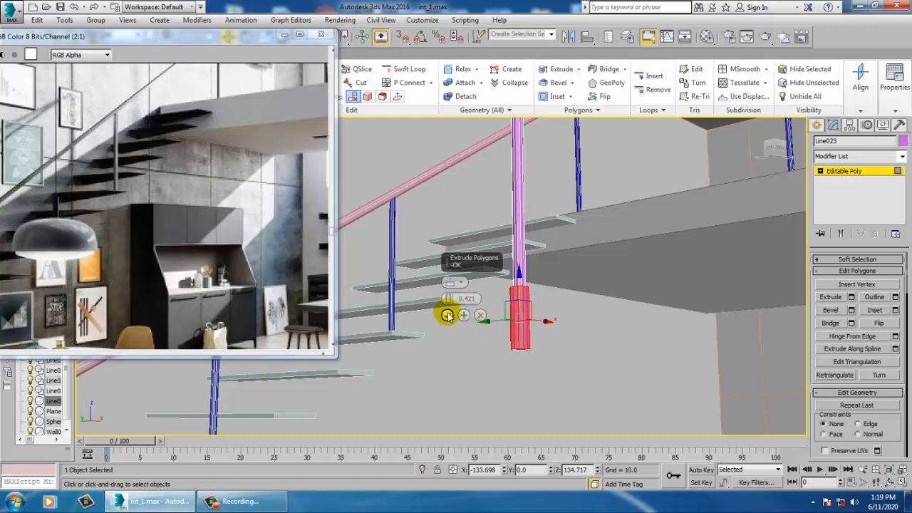
pyautogui.click(849, 172)
pyautogui.scroll(-5, 562, 269)
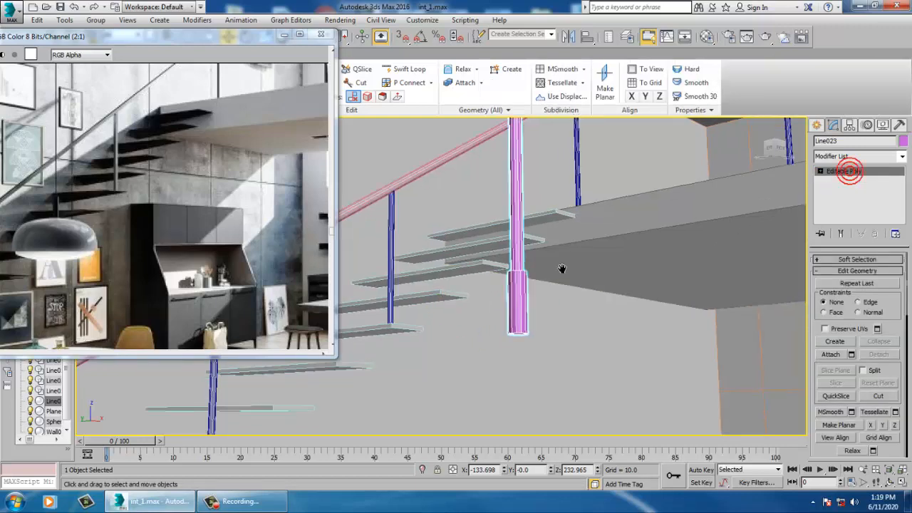
# Move the lampshade straight up to about Z 116.814 so its flat top meets the rod's lower end.
pyautogui.click(575, 310)
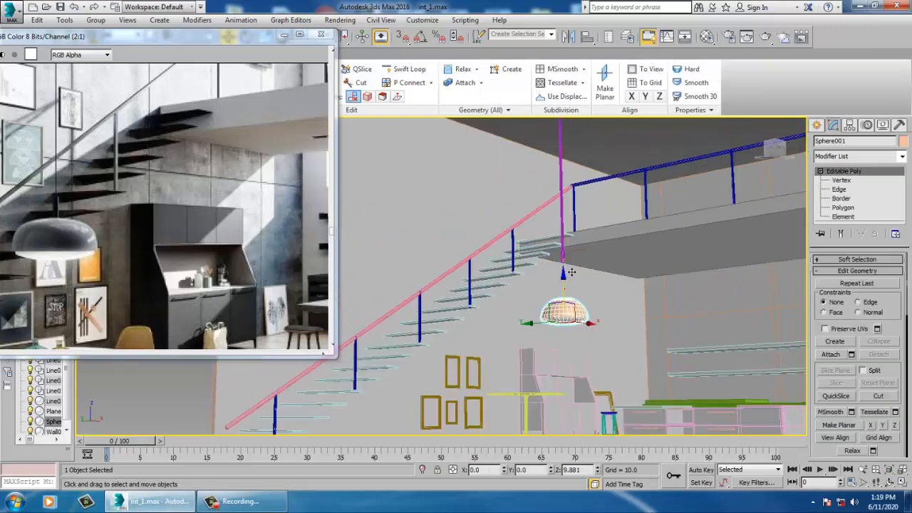
pyautogui.scroll(10, 563, 281)
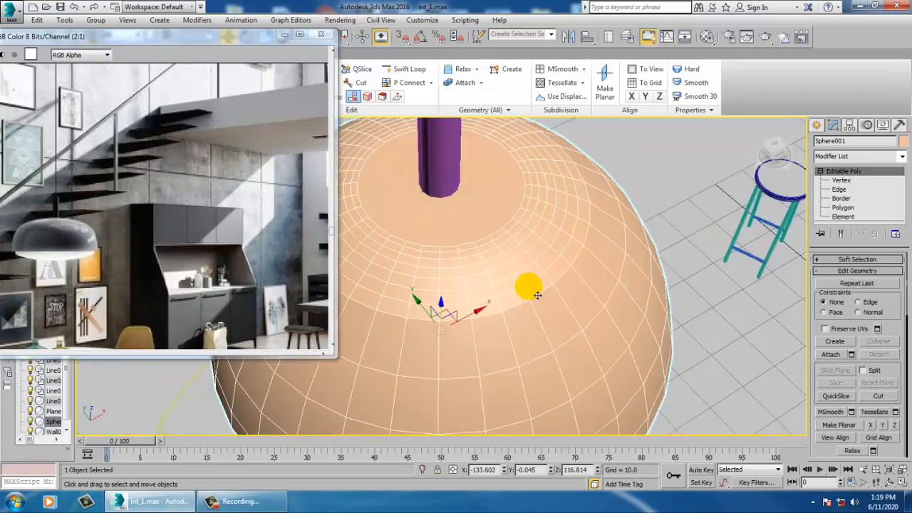
pyautogui.scroll(-10, 537, 295)
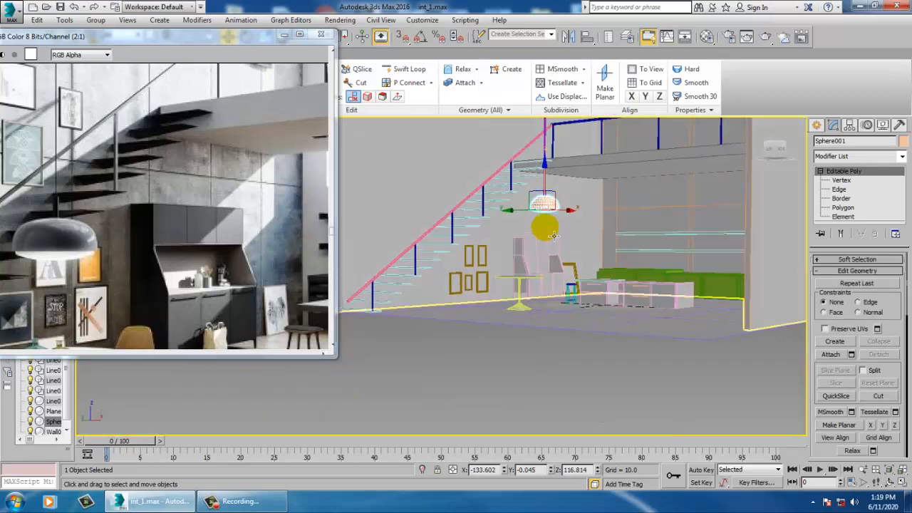
pyautogui.scroll(5, 553, 235)
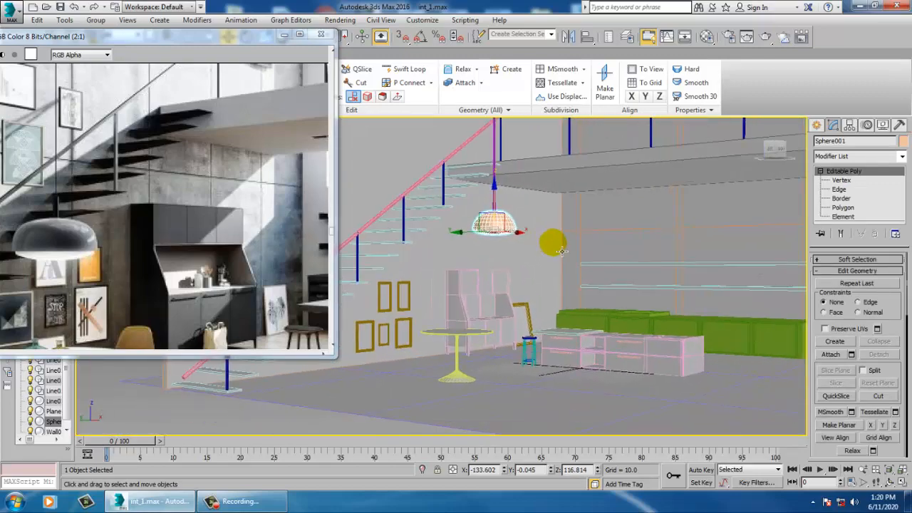
pyautogui.keyDown('alt'); pyautogui.moveTo(561, 251); pyautogui.dragTo(572, 273, button='middle'); pyautogui.keyUp('alt')
pyautogui.scroll(-5, 541, 289)
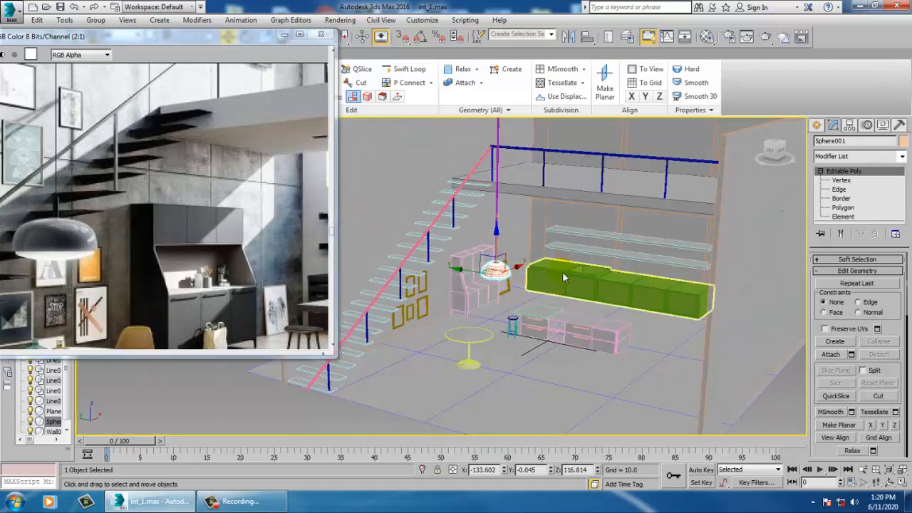
pyautogui.keyDown('alt'); pyautogui.moveTo(633, 302); pyautogui.dragTo(533, 270, button='middle'); pyautogui.keyUp('alt')
pyautogui.scroll(3, 543, 296)
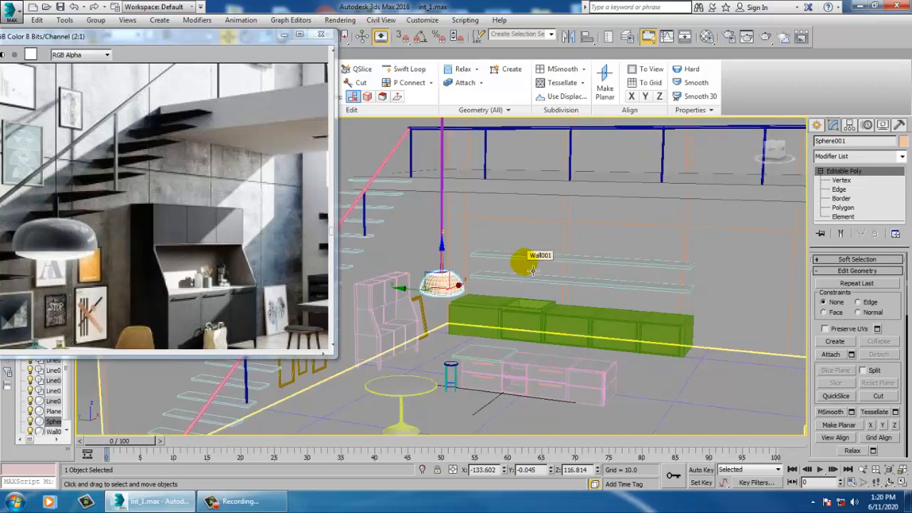